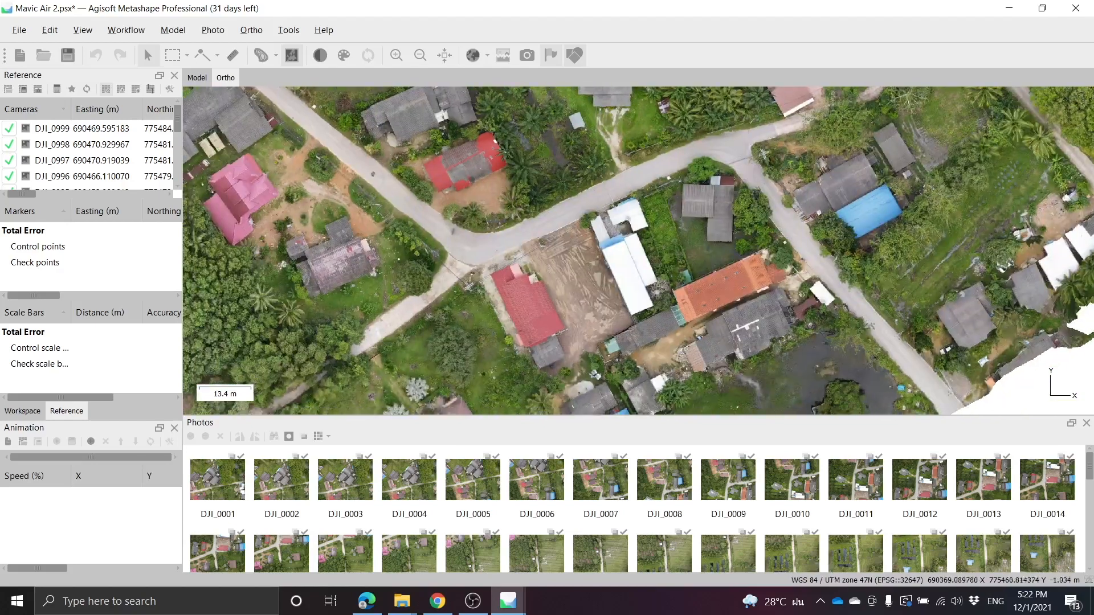
# Examine the orthomosaic of the village closely, covering the roads, houses, fields and palm groves.
pyautogui.moveTo(569, 319); pyautogui.dragTo(644, 176)
pyautogui.moveTo(400, 135); pyautogui.dragTo(741, 269)
pyautogui.moveTo(507, 137); pyautogui.dragTo(607, 296)
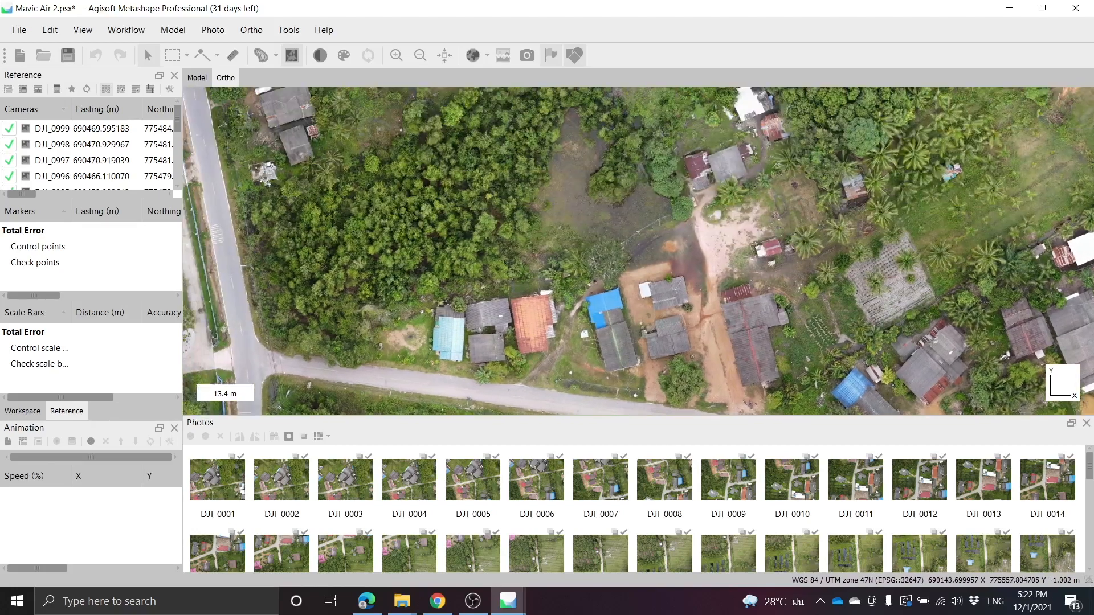
pyautogui.moveTo(570, 267); pyautogui.dragTo(601, 336)
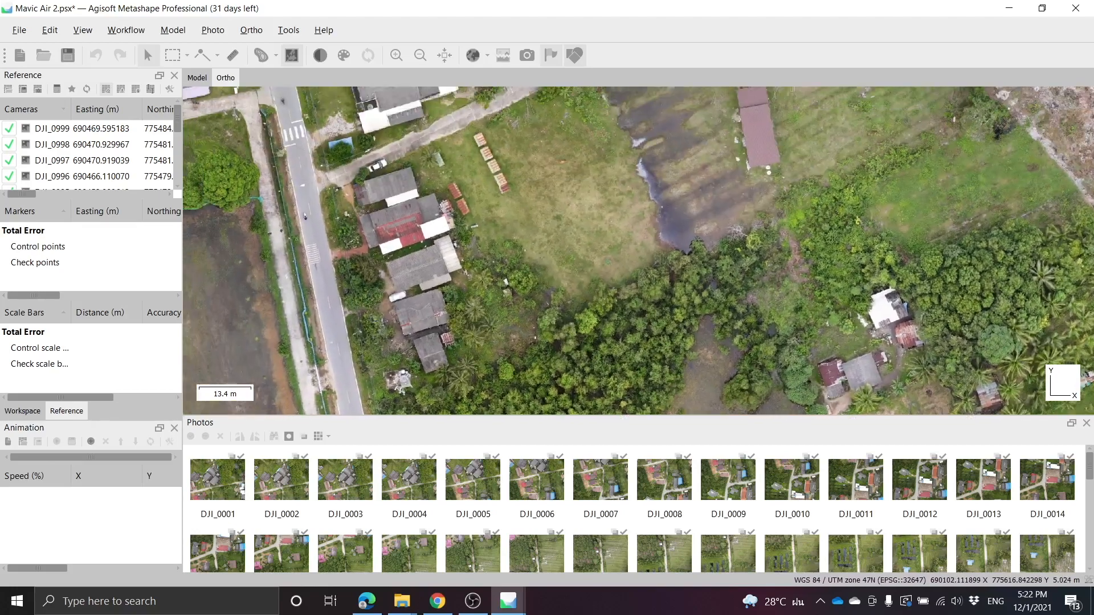
pyautogui.scroll(5, 399, 209)
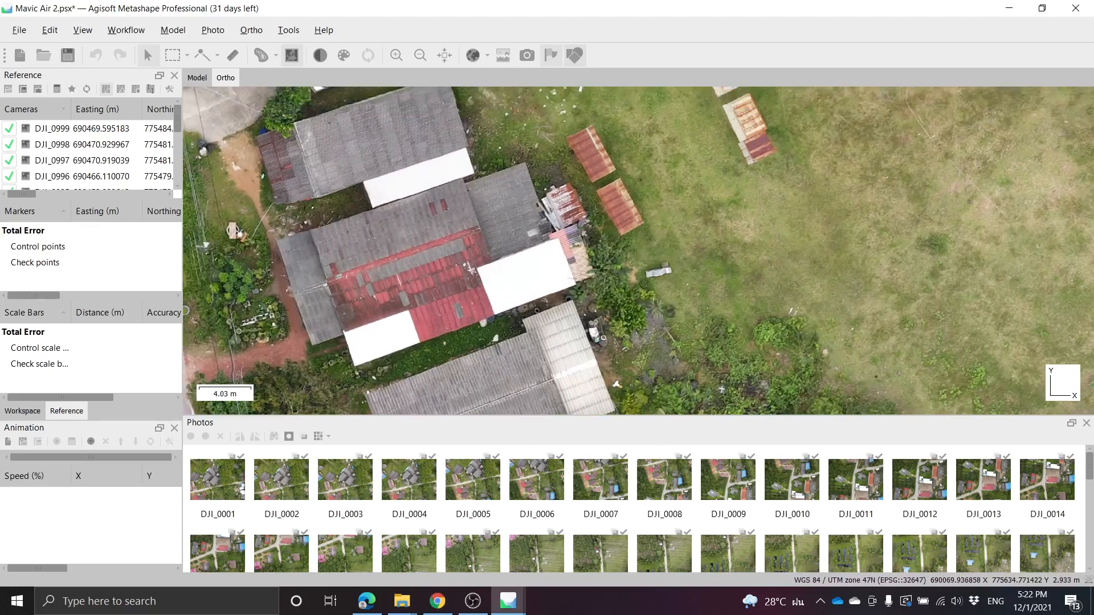
pyautogui.moveTo(399, 209); pyautogui.dragTo(488, 372)
pyautogui.moveTo(422, 177); pyautogui.dragTo(518, 365)
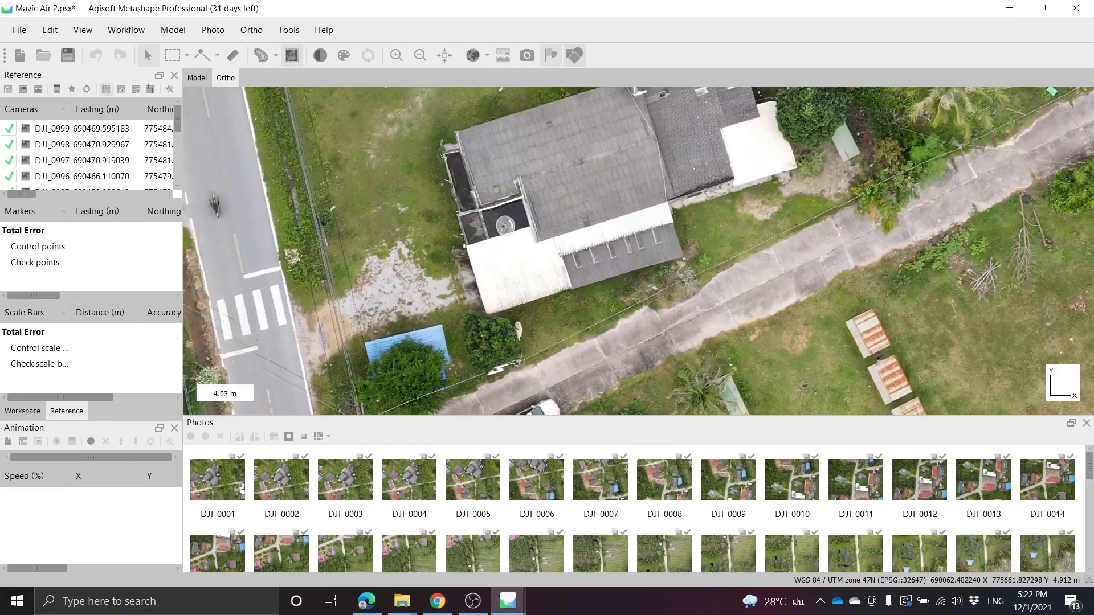
pyautogui.moveTo(456, 142); pyautogui.dragTo(528, 397)
pyautogui.scroll(-2, 528, 397)
pyautogui.moveTo(1009, 360); pyautogui.dragTo(705, 292)
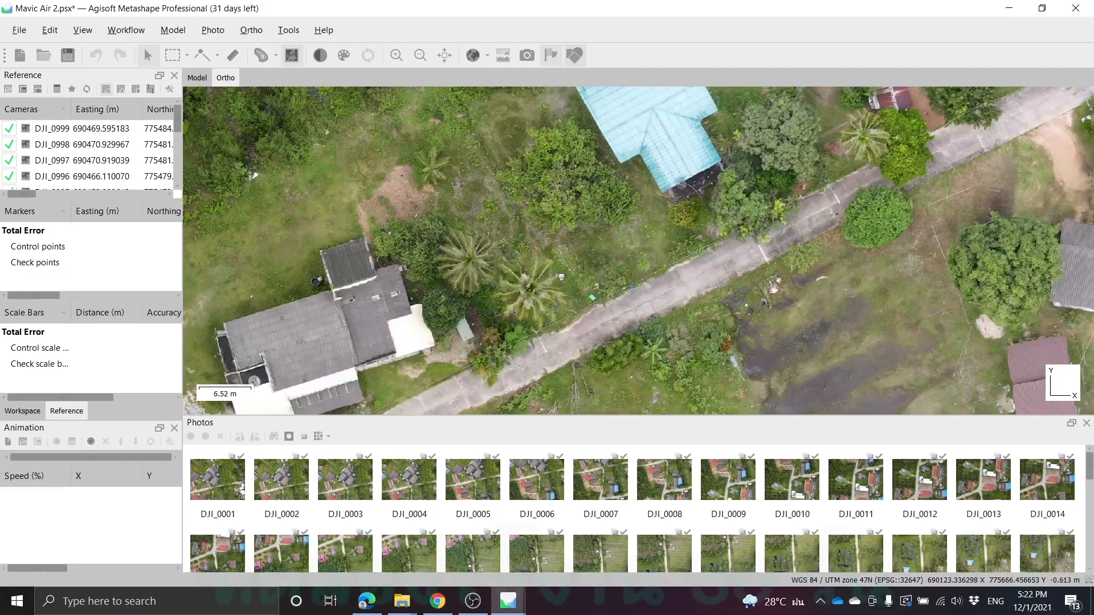
pyautogui.moveTo(684, 245); pyautogui.dragTo(371, 176)
pyautogui.moveTo(895, 404); pyautogui.dragTo(684, 287)
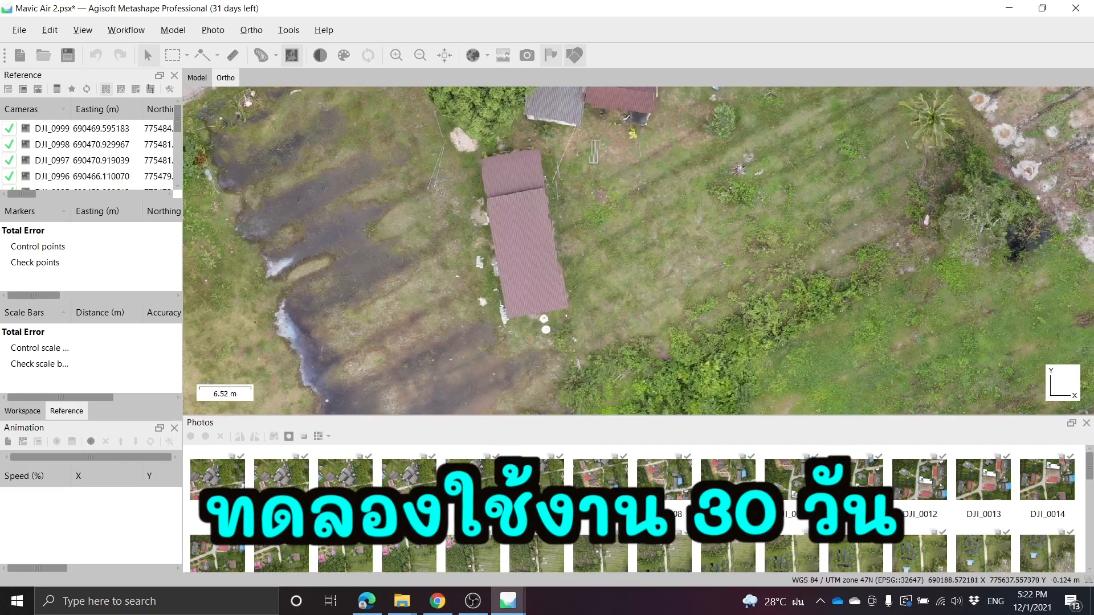
pyautogui.moveTo(798, 370); pyautogui.dragTo(580, 215)
pyautogui.moveTo(869, 376); pyautogui.dragTo(595, 206)
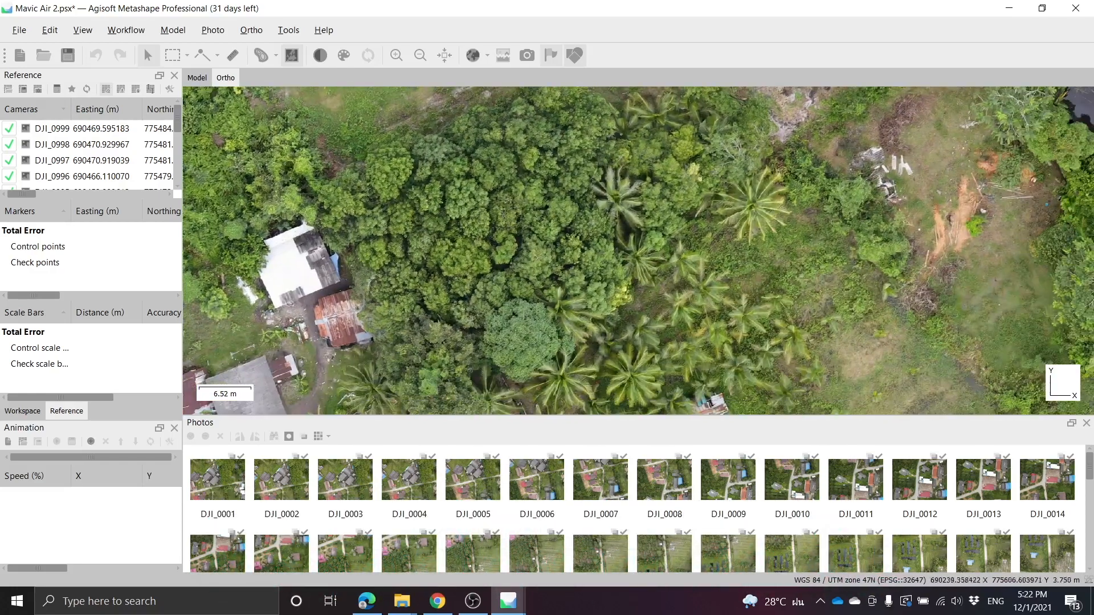
pyautogui.moveTo(616, 348); pyautogui.dragTo(617, 197)
pyautogui.moveTo(570, 290); pyautogui.dragTo(614, 145)
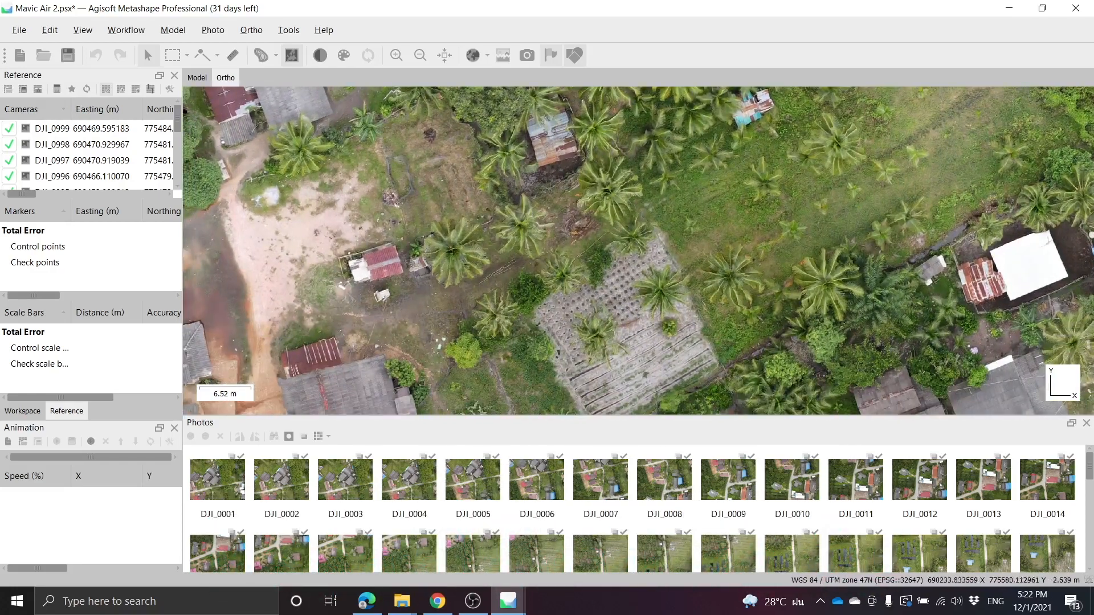
pyautogui.moveTo(627, 342); pyautogui.dragTo(325, 219)
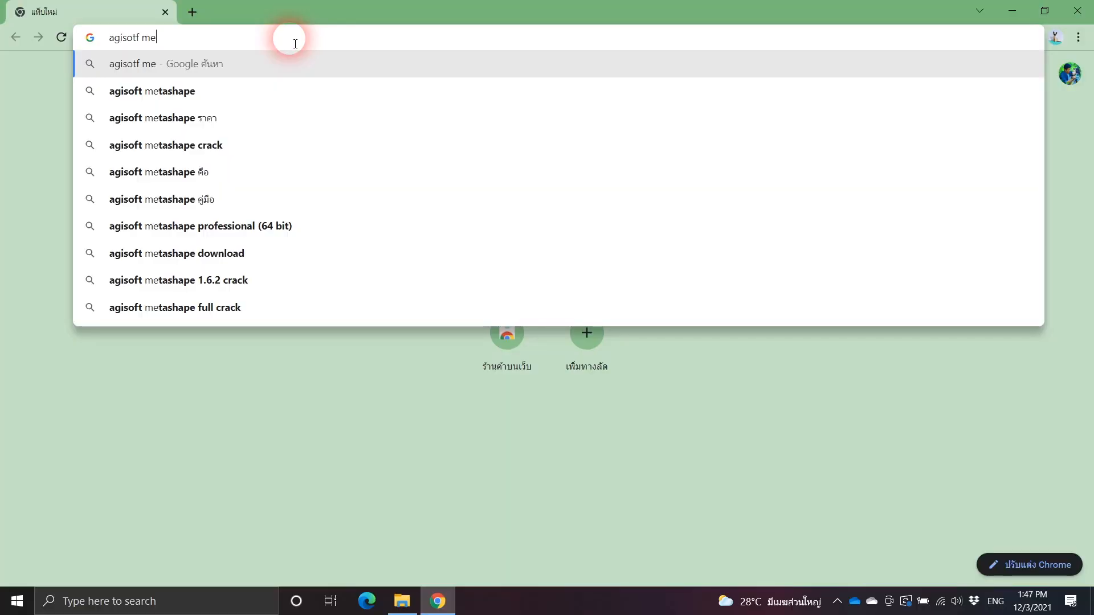
# Search the web for agisoft metashape in Chrome and open the Downloads page of the Agisoft site.
pyautogui.press('Down')
pyautogui.press('Return')
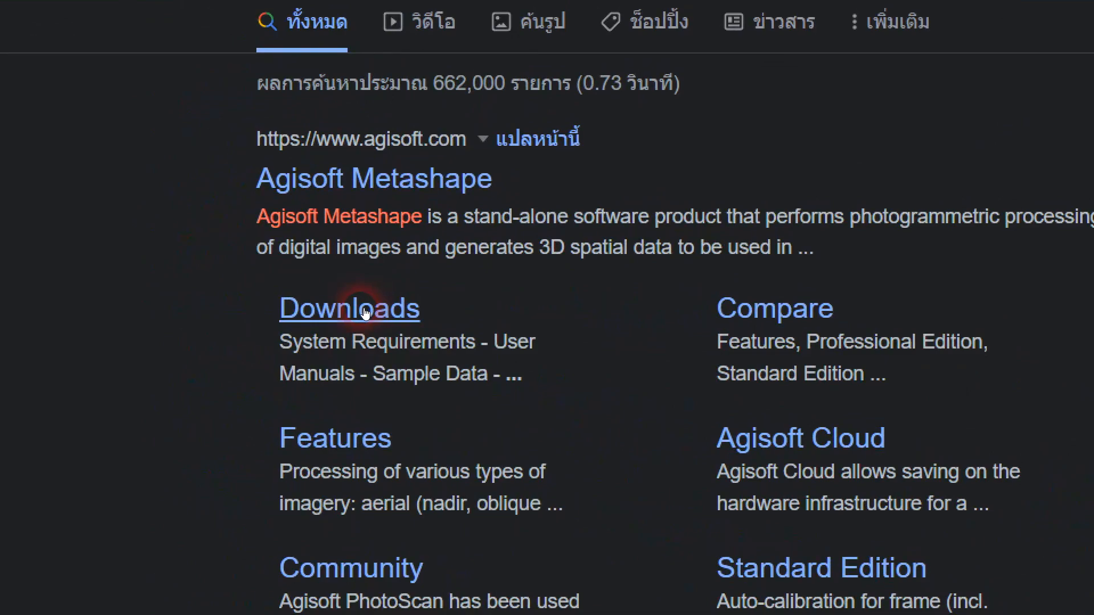
pyautogui.click(365, 314)
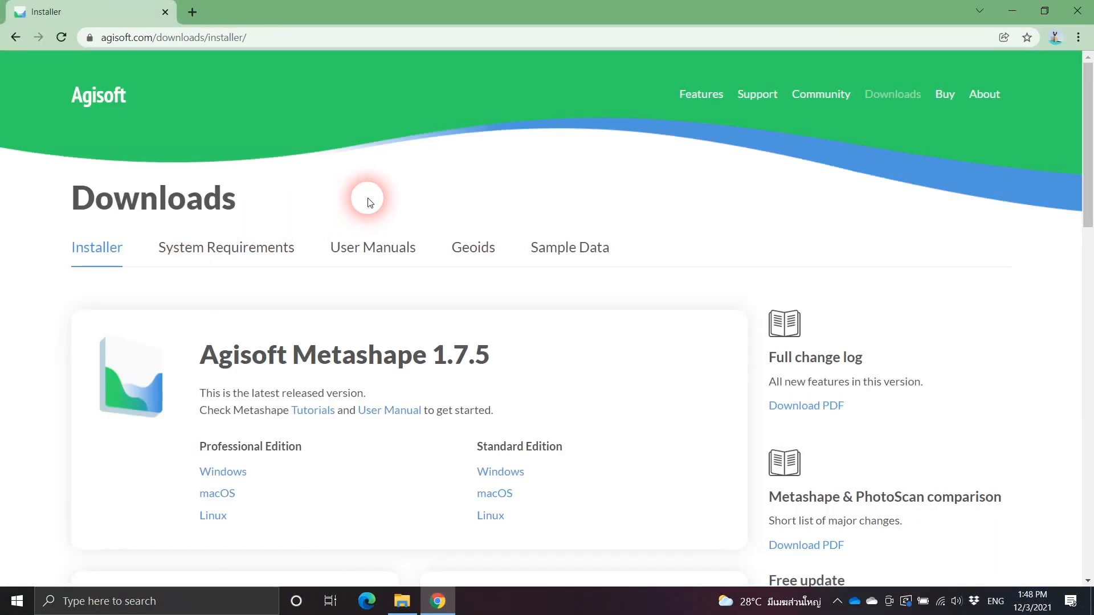
# Download the Windows installer for the Professional Edition of Agisoft Metashape 1.7.5.
pyautogui.scroll(-2, 367, 203)
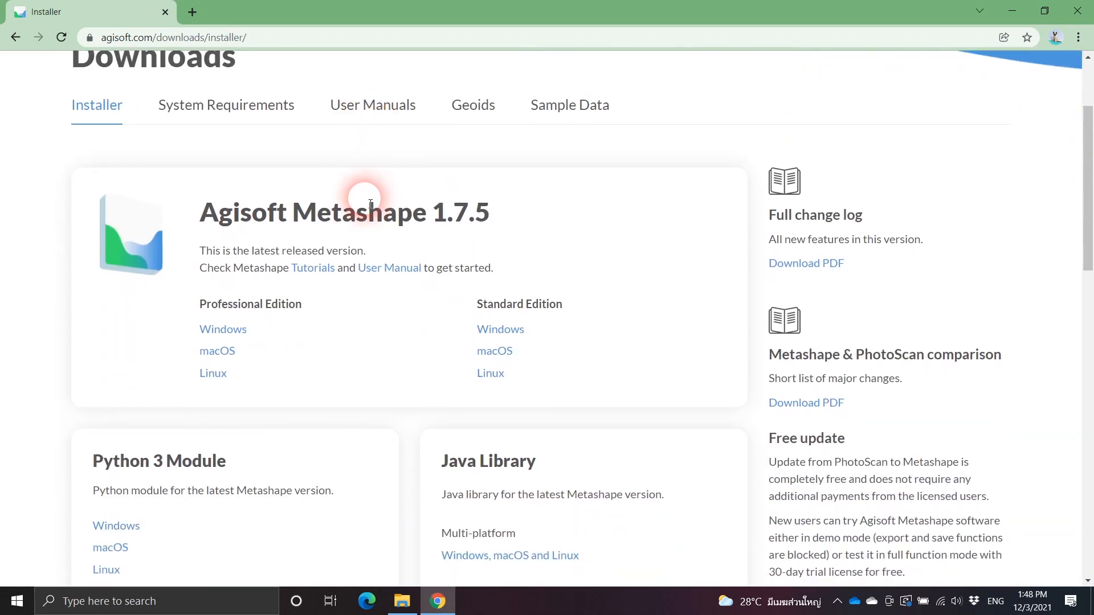
pyautogui.scroll(-1, 369, 203)
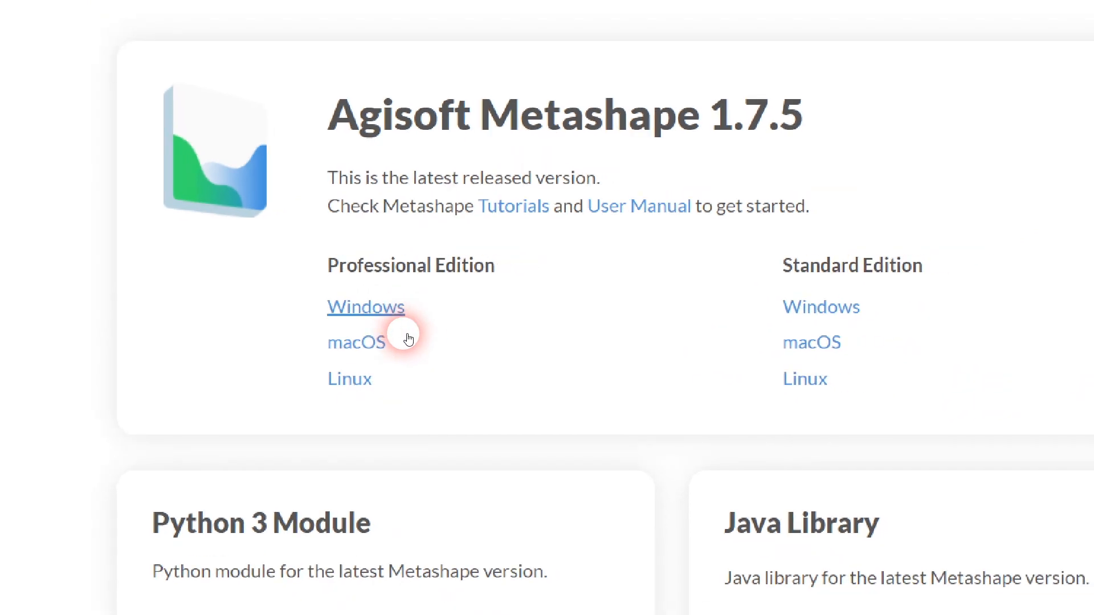
pyautogui.click(461, 314)
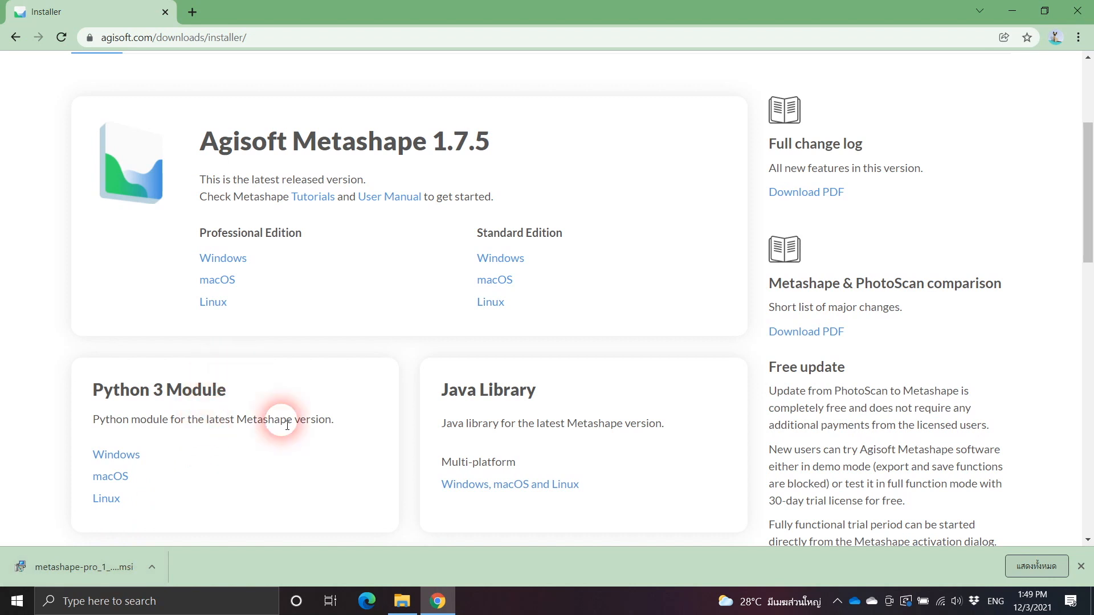
# Run the downloaded Metashape installer, accept the license agreement and keep the default feature selection.
pyautogui.click(107, 562)
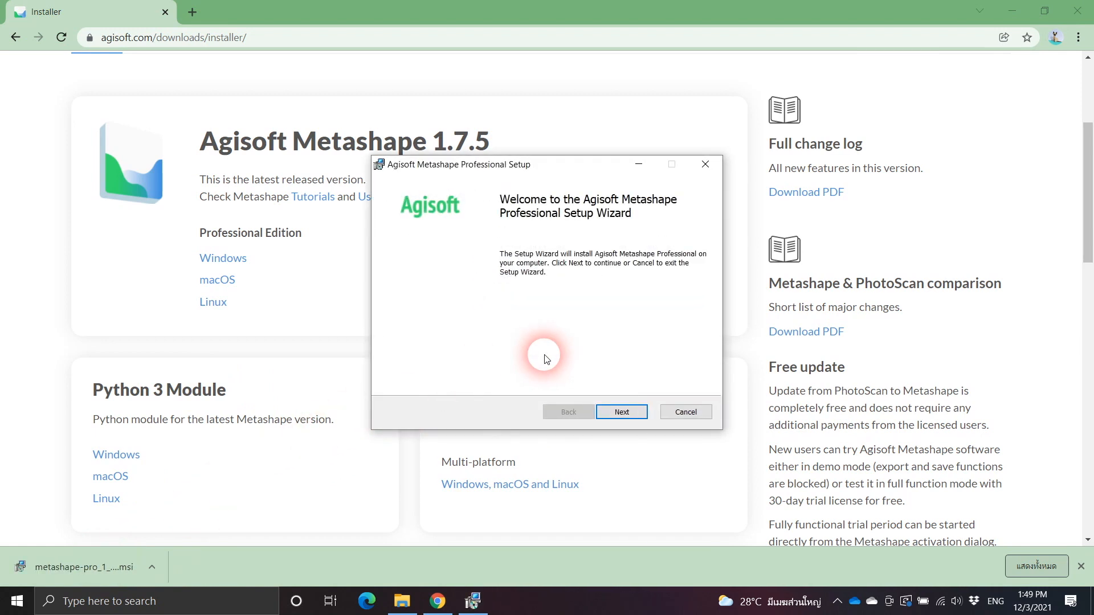
pyautogui.click(622, 412)
pyautogui.click(396, 379)
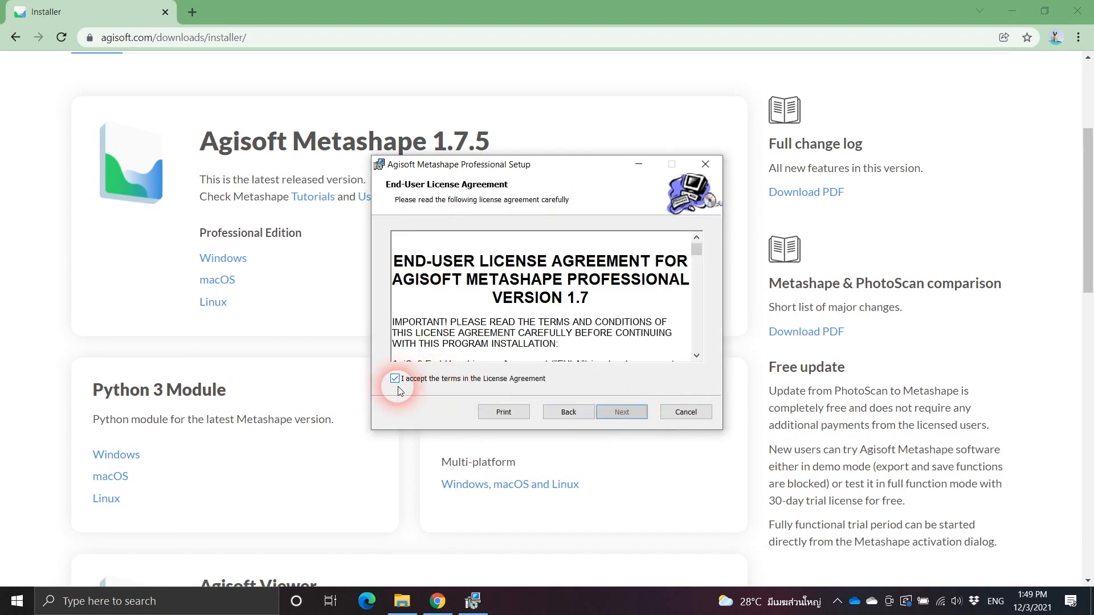
pyautogui.click(630, 413)
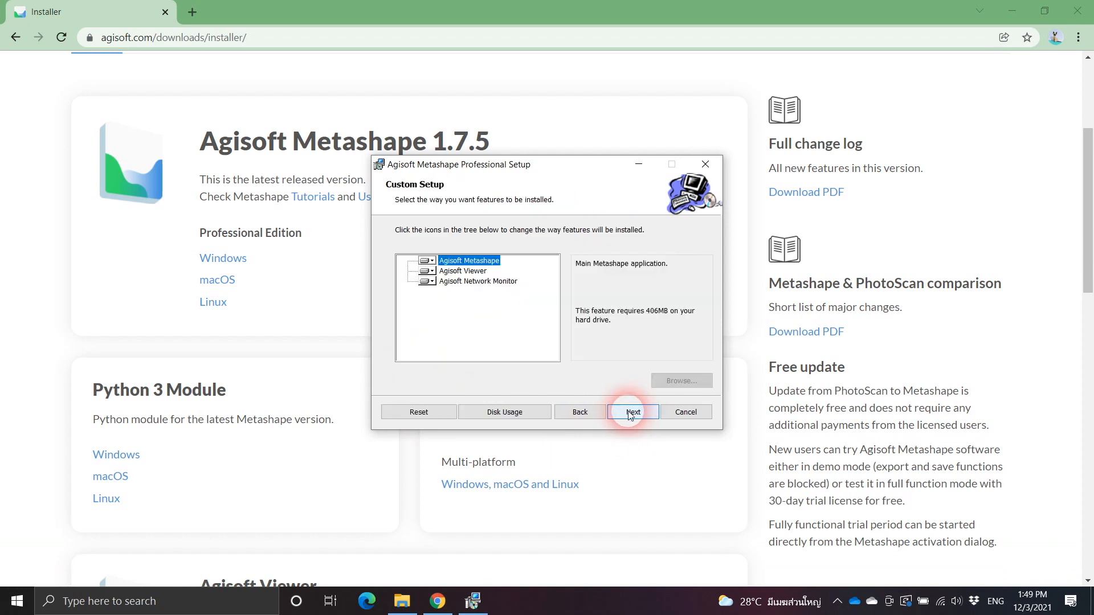
pyautogui.click(630, 414)
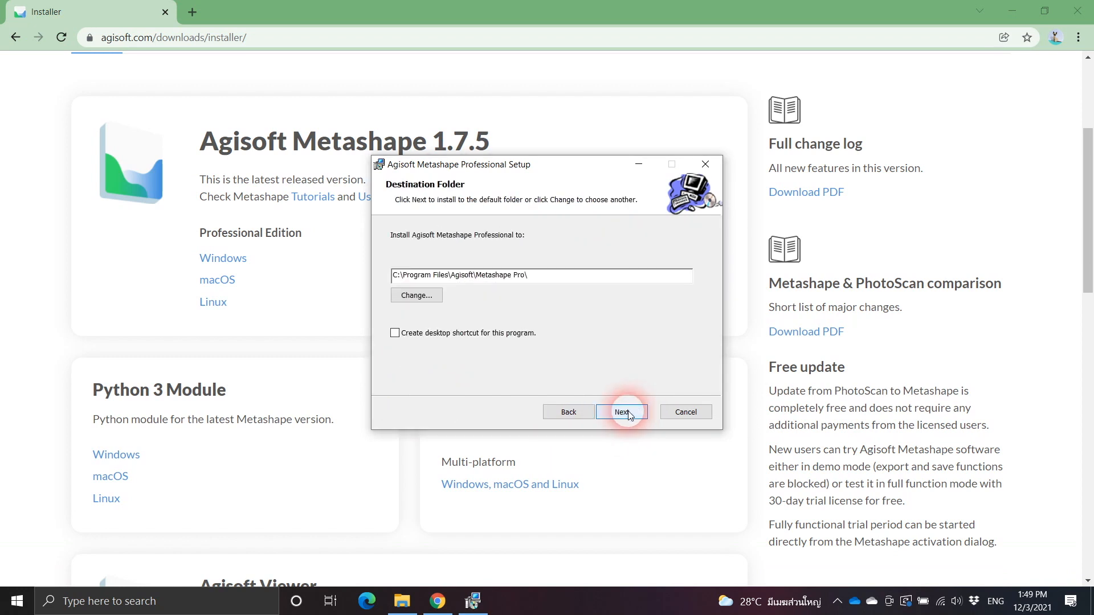
# Enable the desktop shortcut, keep the default destination folder, and install Metashape Professional through to the end of setup.
pyautogui.click(395, 333)
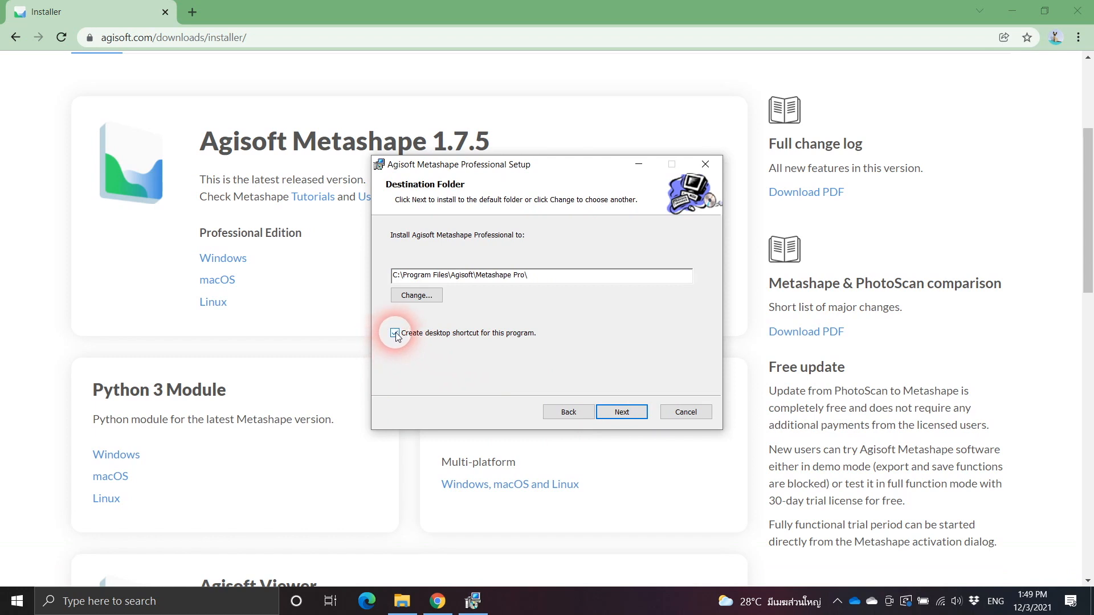
pyautogui.click(620, 412)
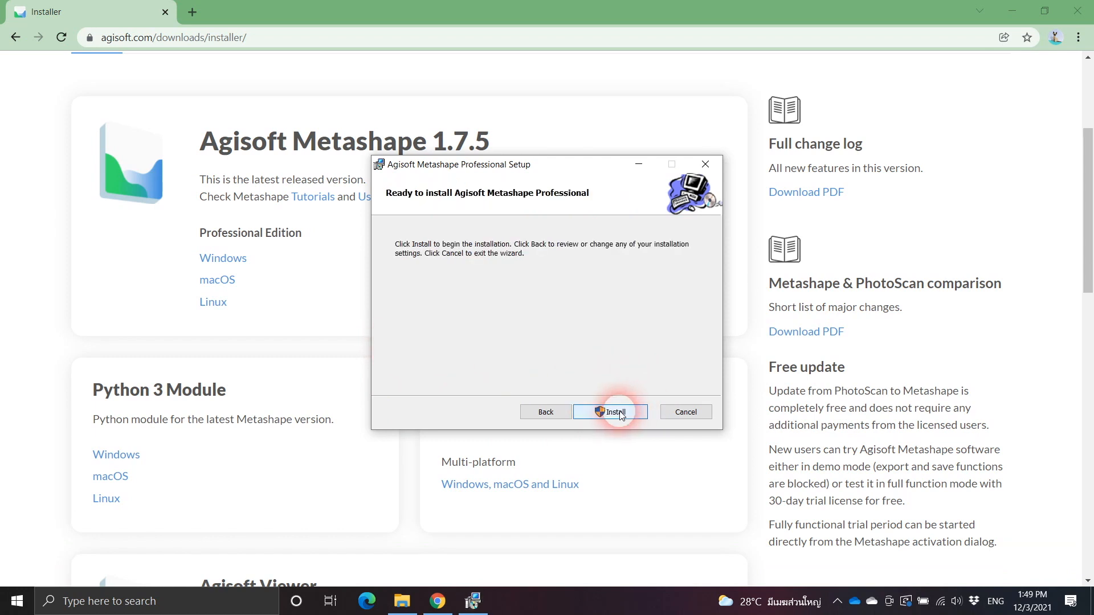
pyautogui.click(616, 412)
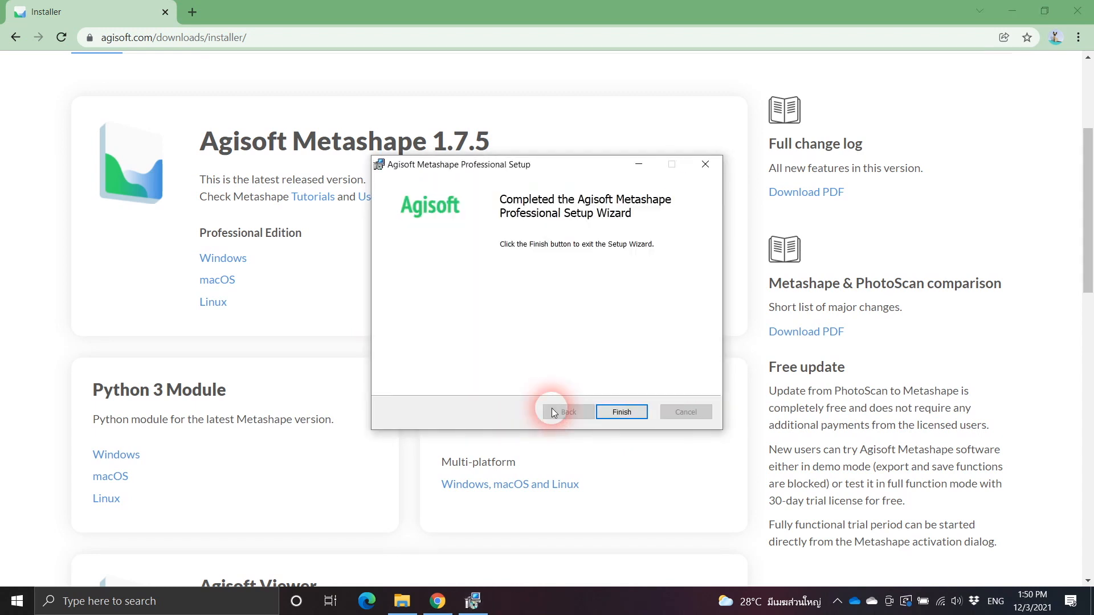
pyautogui.click(621, 412)
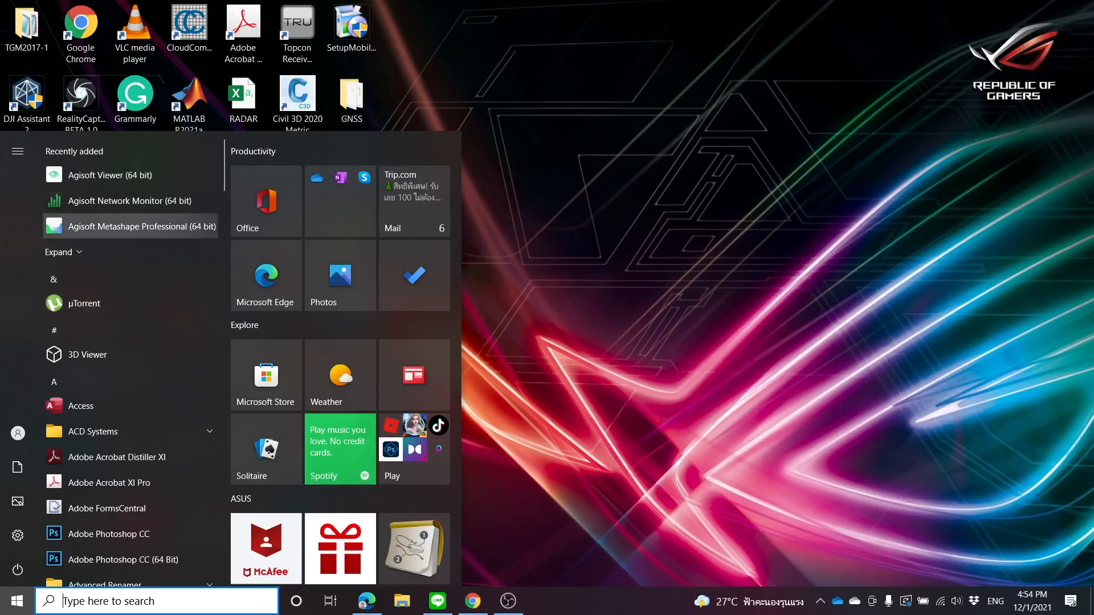
# Launch Agisoft Metashape Professional (64 bit) and activate the free 30-day trial.
pyautogui.click(131, 226)
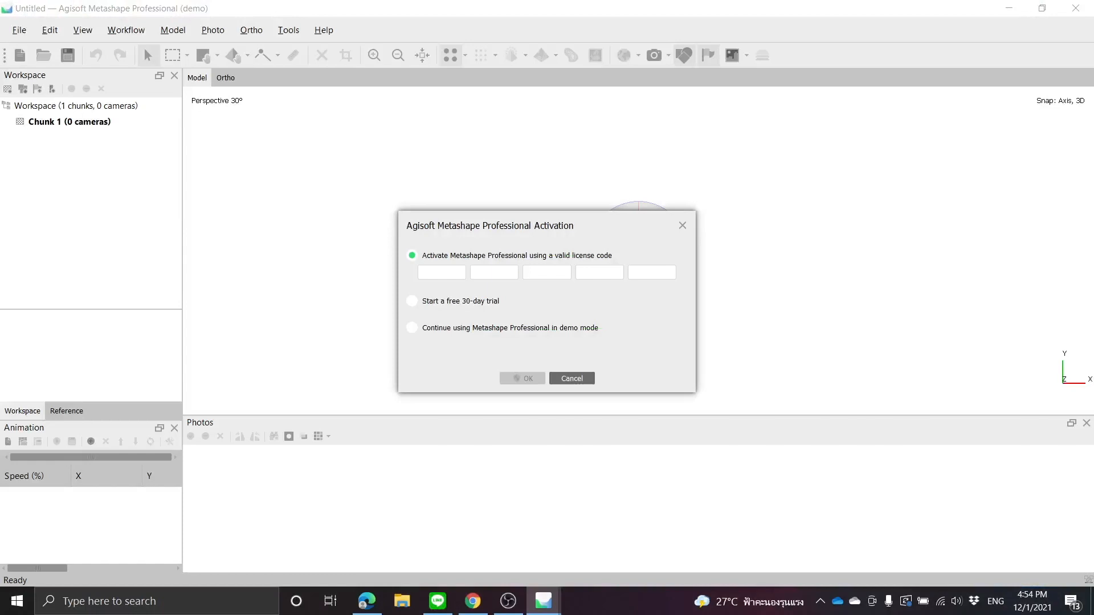
pyautogui.click(412, 301)
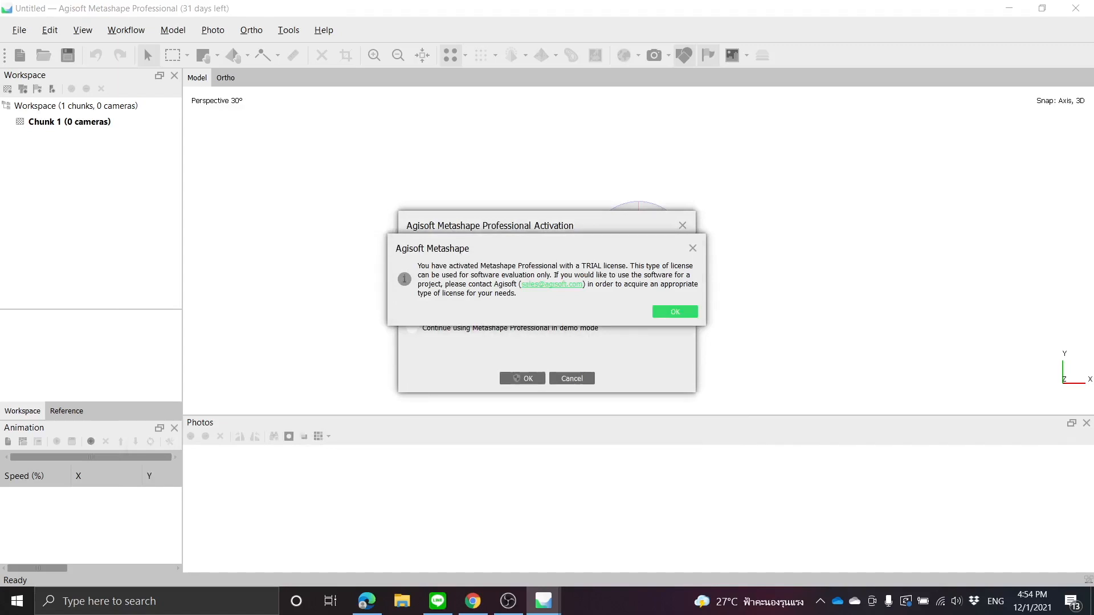
pyautogui.click(674, 312)
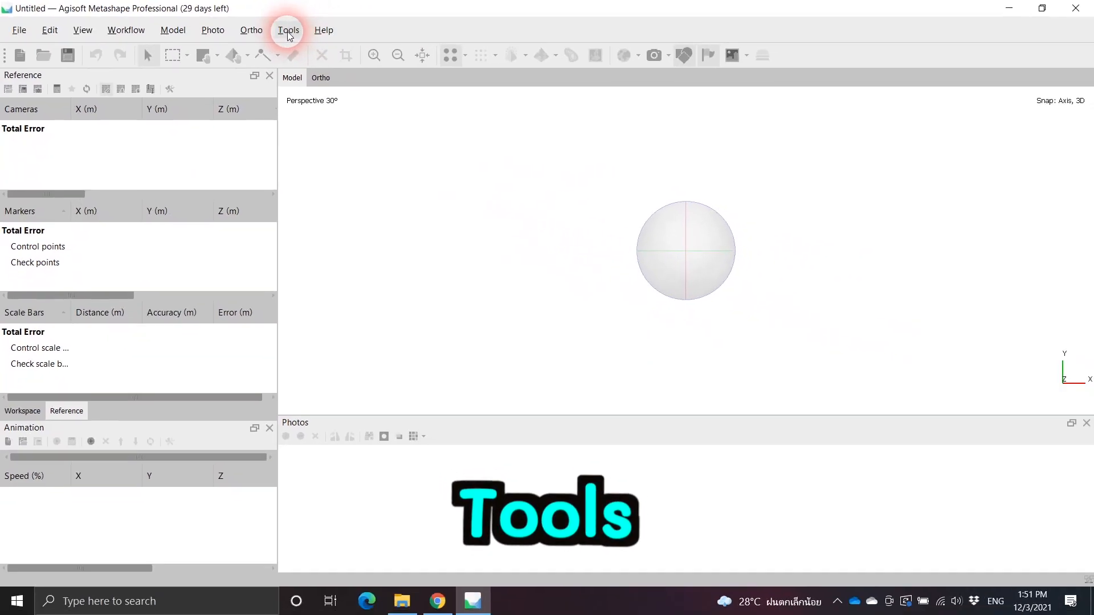
# Review which GPU devices are enabled in the Metashape preferences and accept the settings.
pyautogui.click(547, 65)
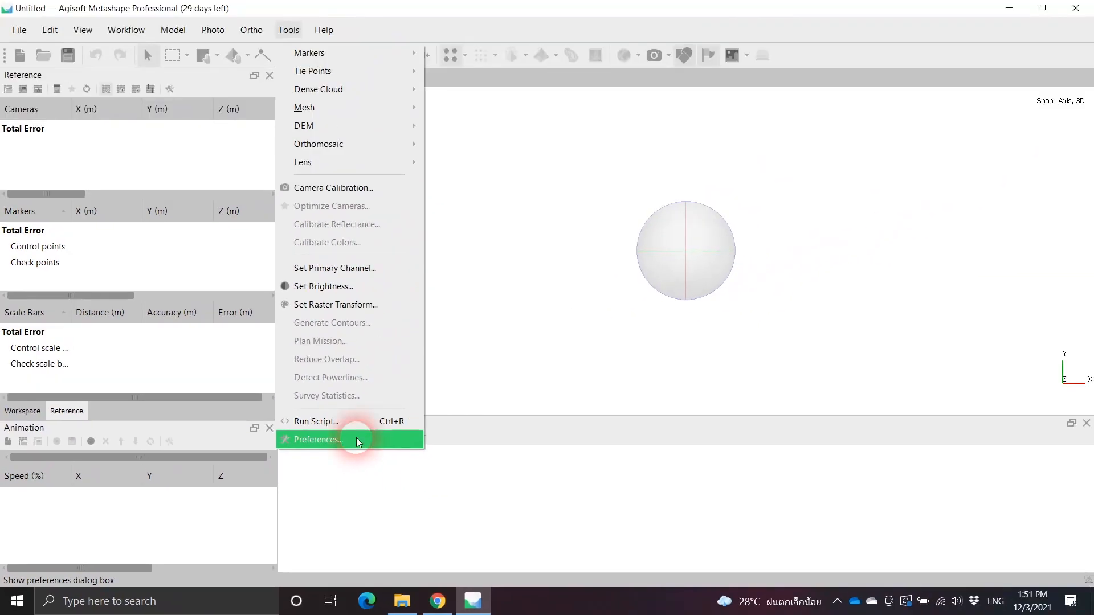
pyautogui.click(547, 308)
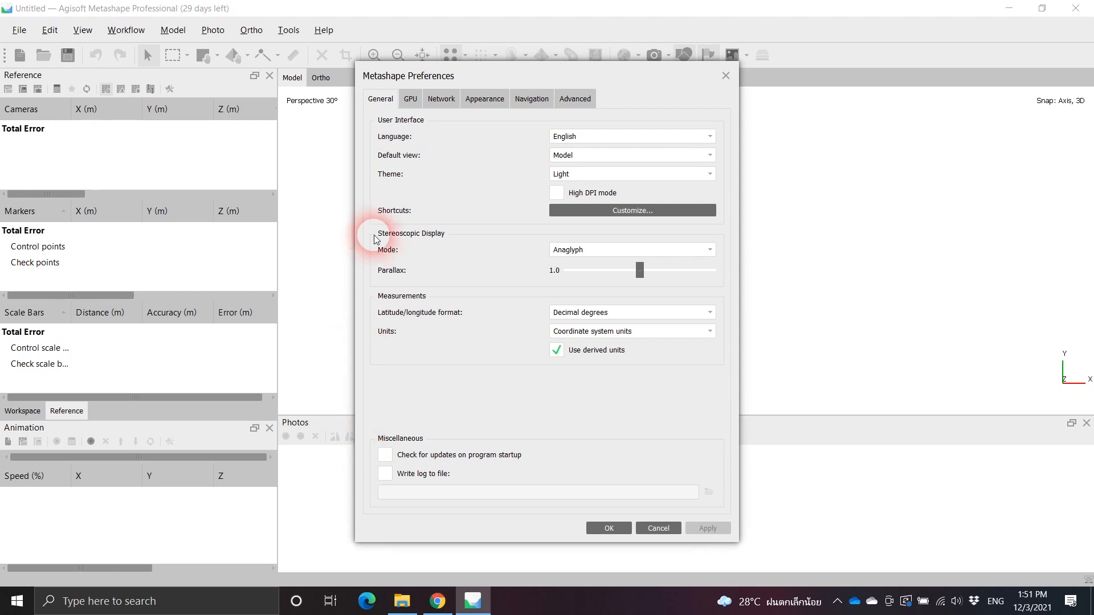
pyautogui.click(411, 100)
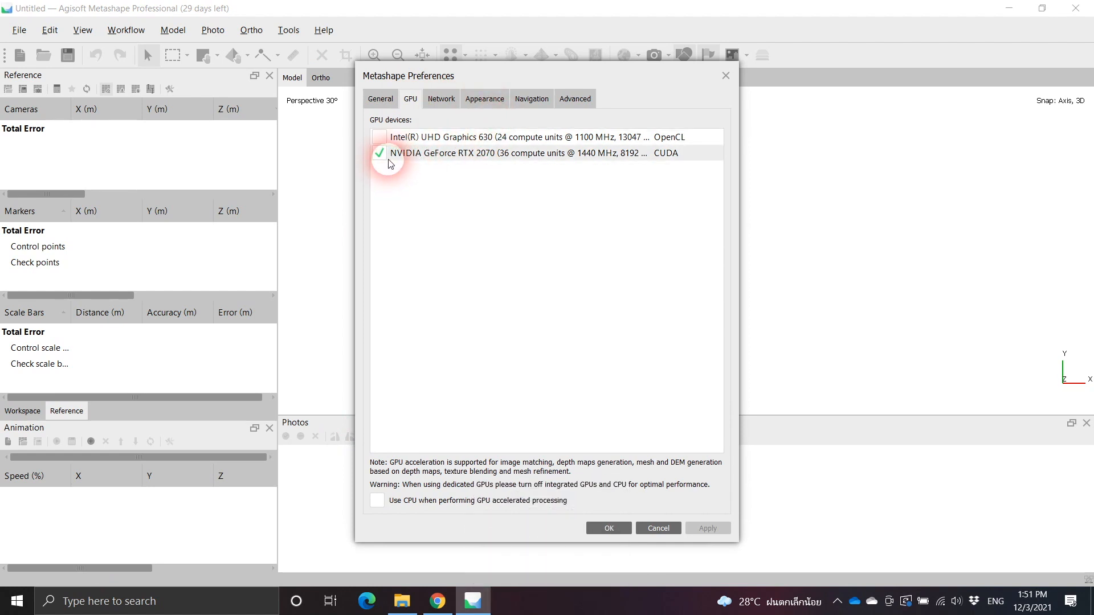
pyautogui.click(603, 529)
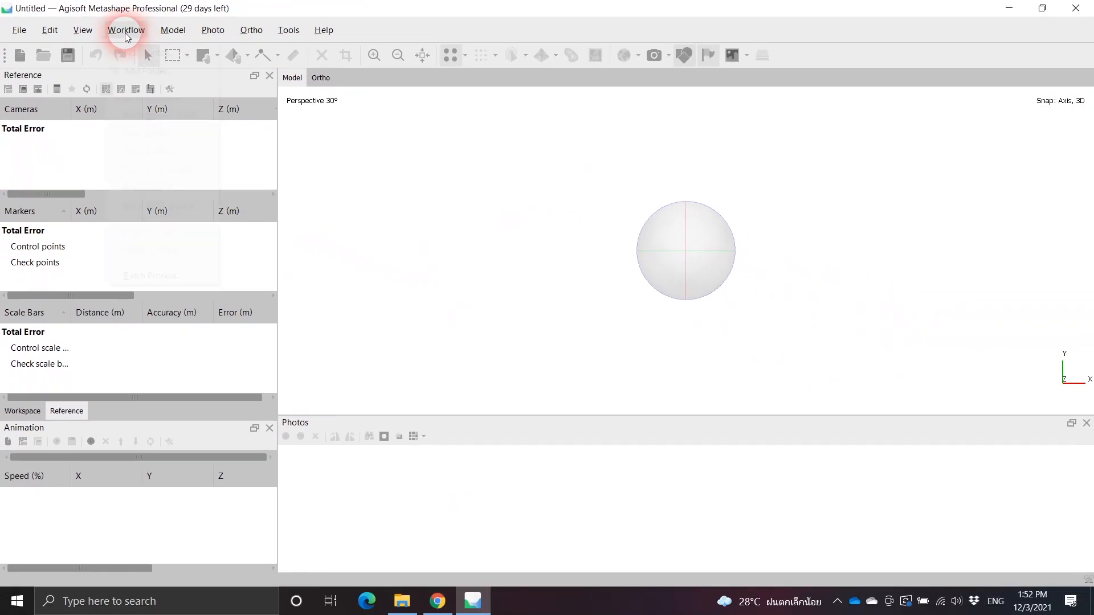
# Add the photos from the Copterus folder in Desktop > Mavic Air 2 to the project using the Single cameras layout.
pyautogui.click(250, 63)
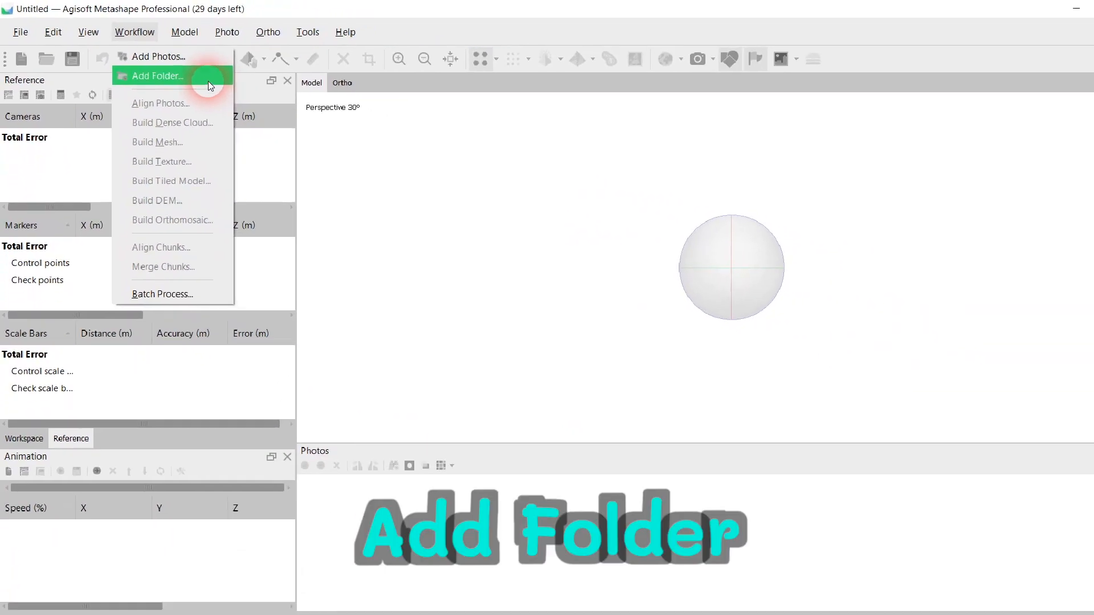
pyautogui.click(371, 145)
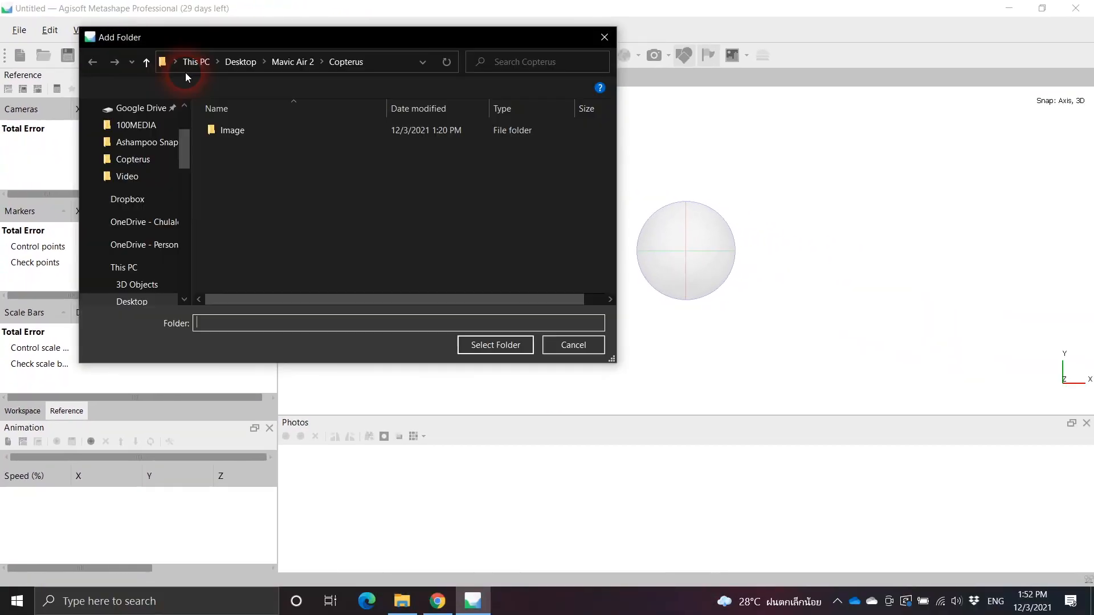
pyautogui.moveTo(358, 38); pyautogui.dragTo(484, 81)
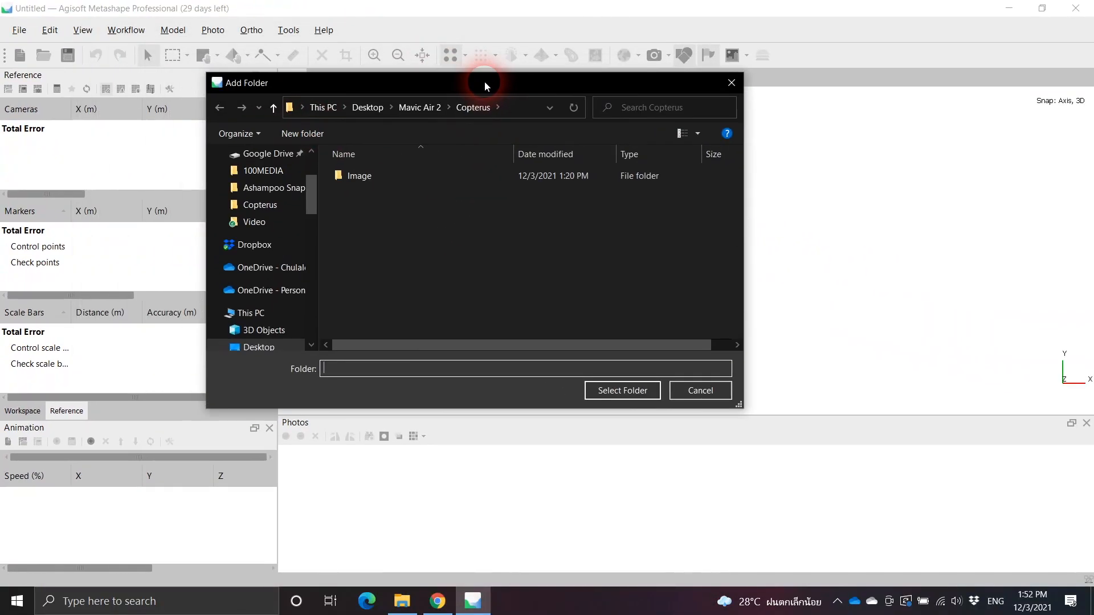
pyautogui.click(417, 109)
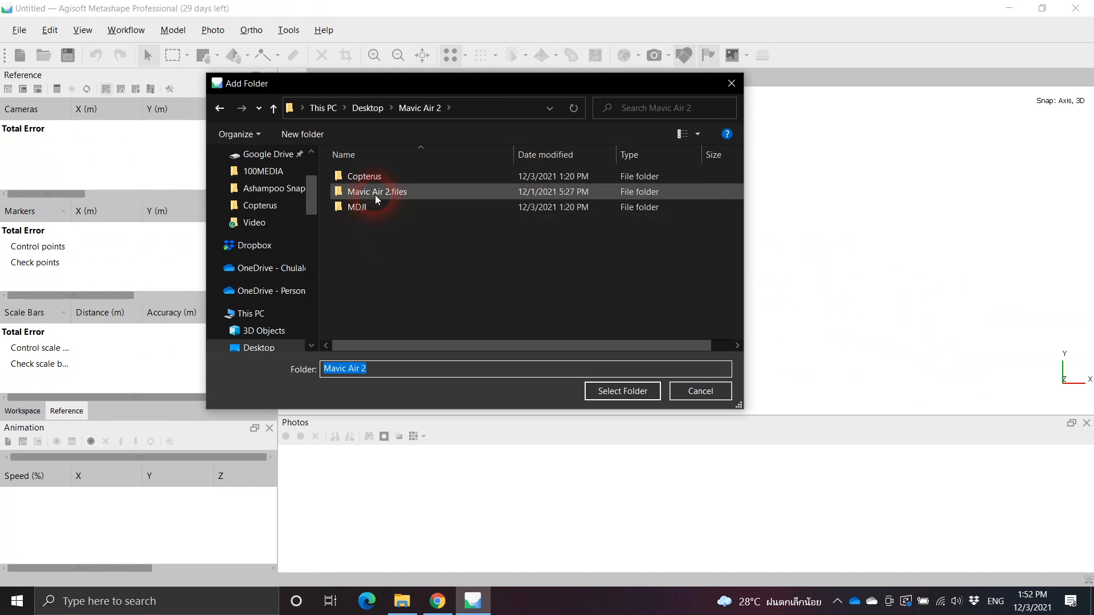
pyautogui.click(376, 178)
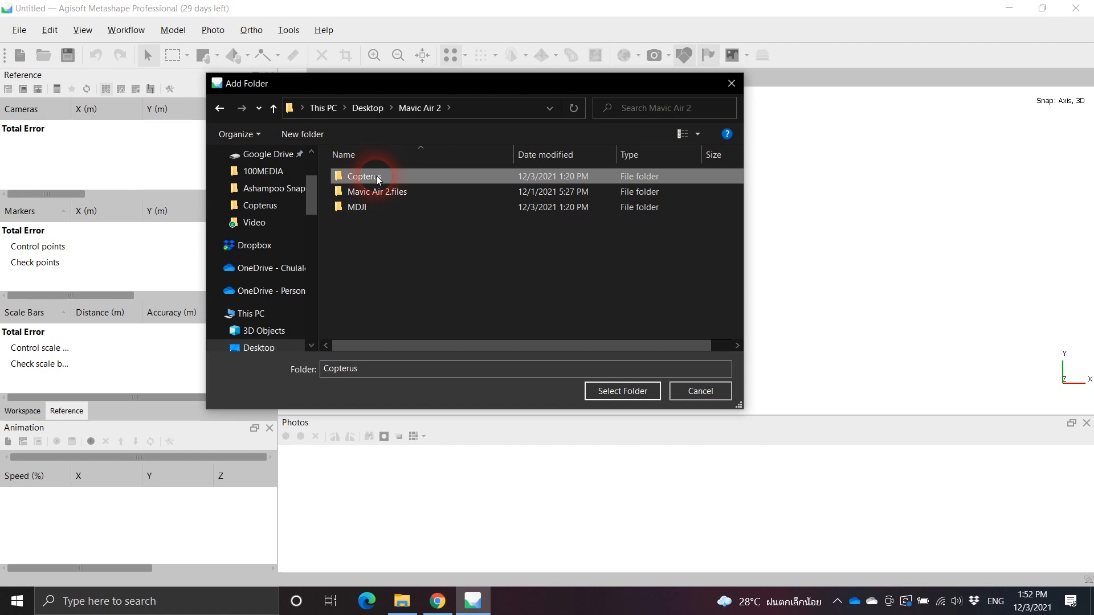
pyautogui.click(615, 389)
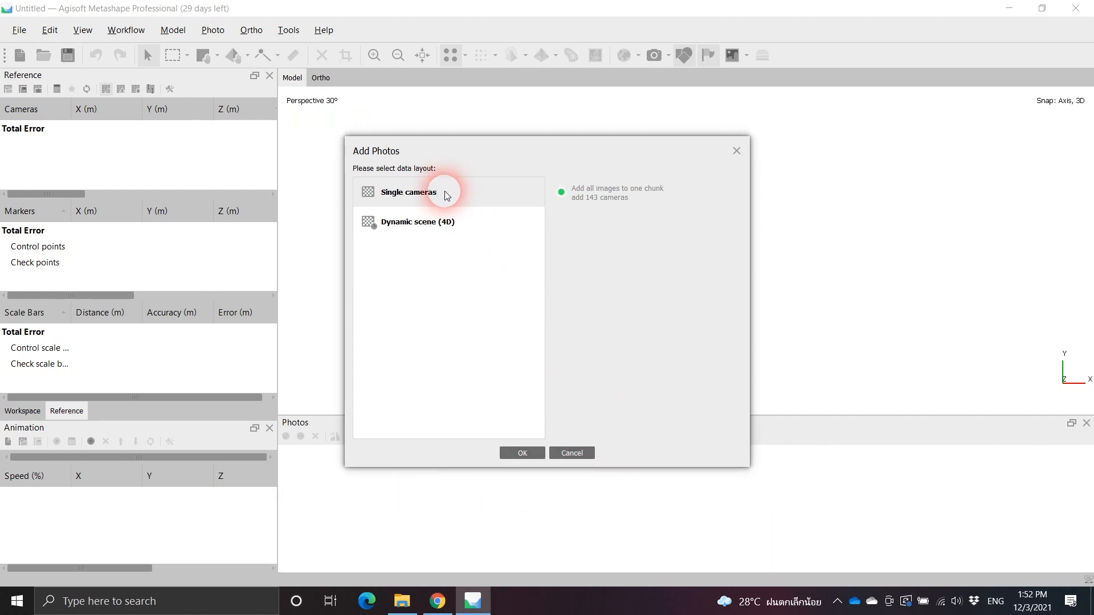
pyautogui.click(508, 453)
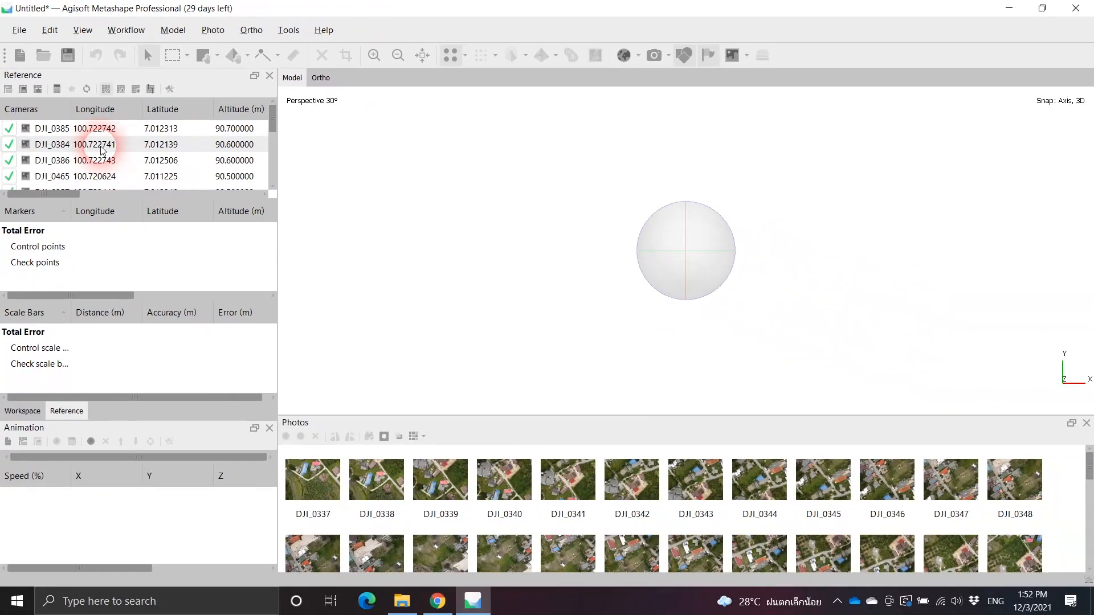
# Expand Chunk 1 and its Cameras group in the workspace to review the imported photos.
pyautogui.click(21, 411)
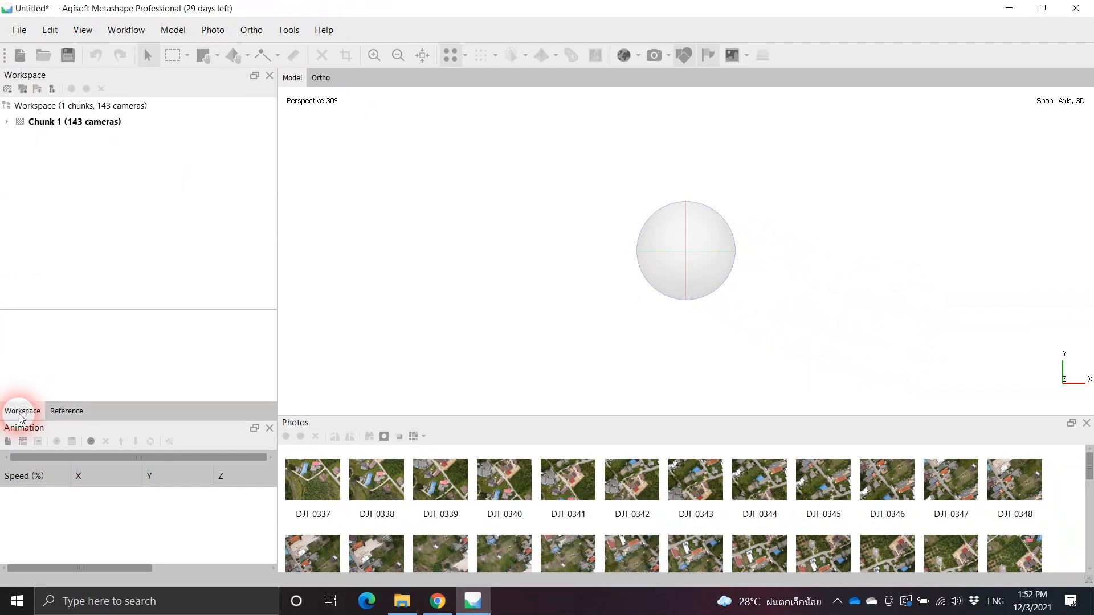
pyautogui.click(8, 122)
pyautogui.click(21, 138)
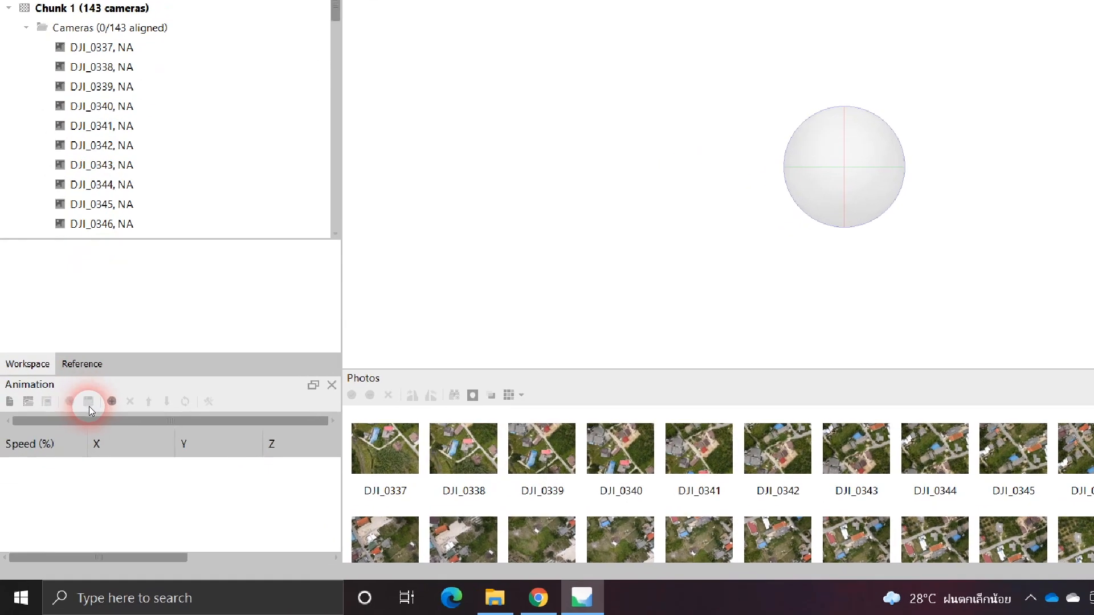
# Return to the reference data and show the camera positions in the model view.
pyautogui.click(81, 364)
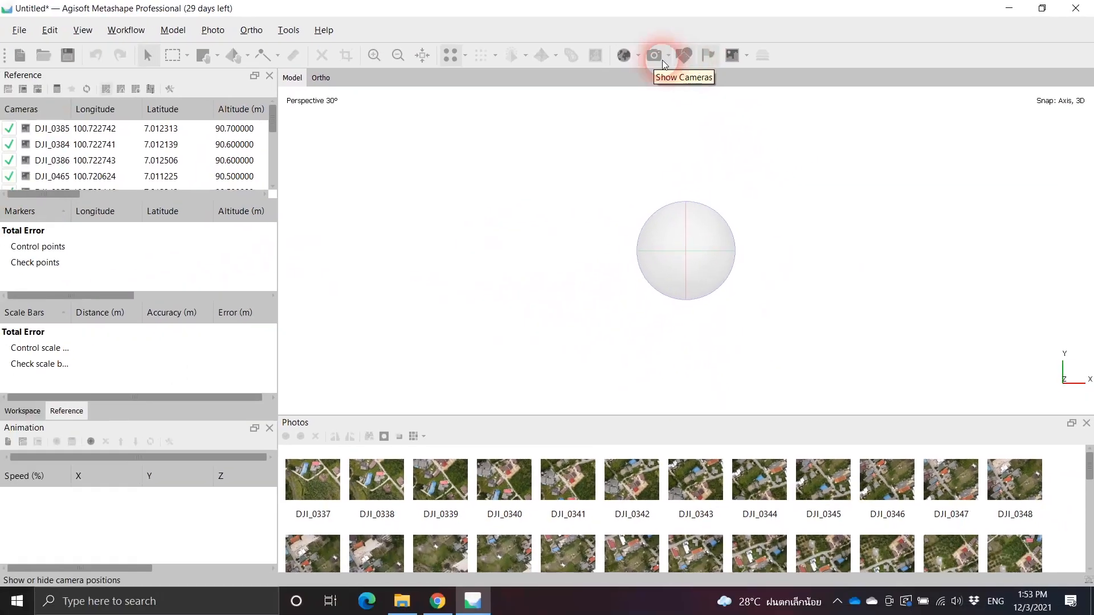
pyautogui.click(550, 116)
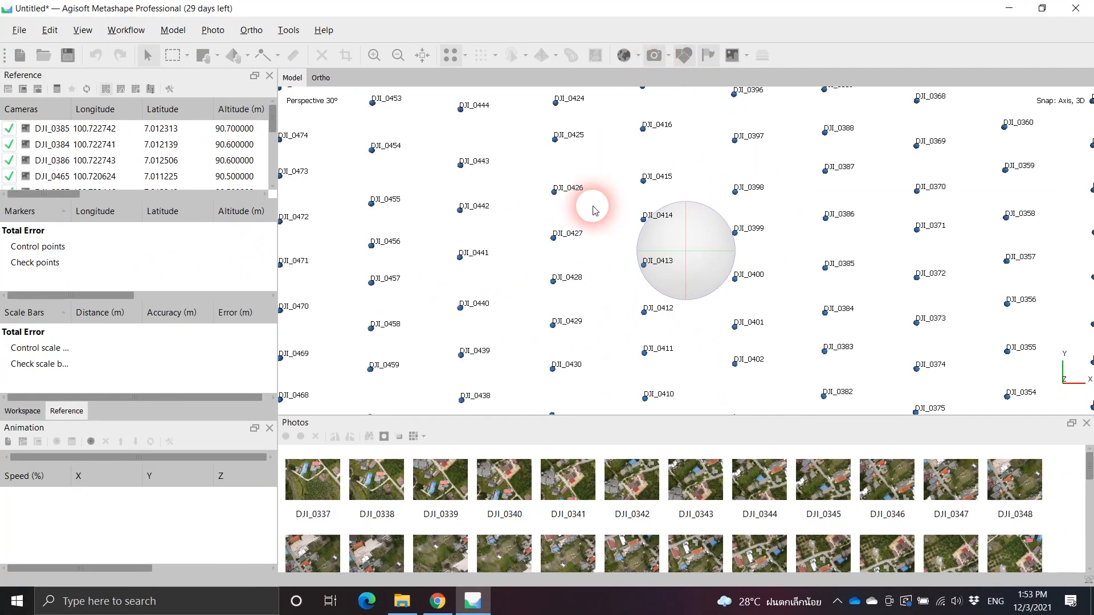
pyautogui.scroll(-5, 595, 210)
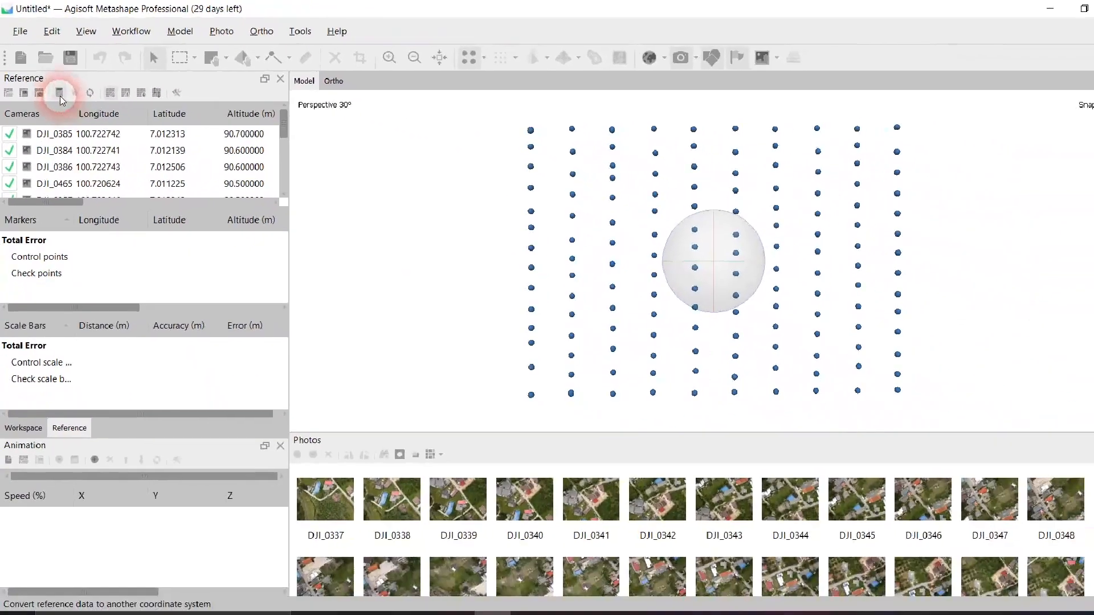
# Start converting the reference data to another coordinate system, open the full coordinate system list and collapse the Geographic Coordinate Systems group.
pyautogui.click(59, 94)
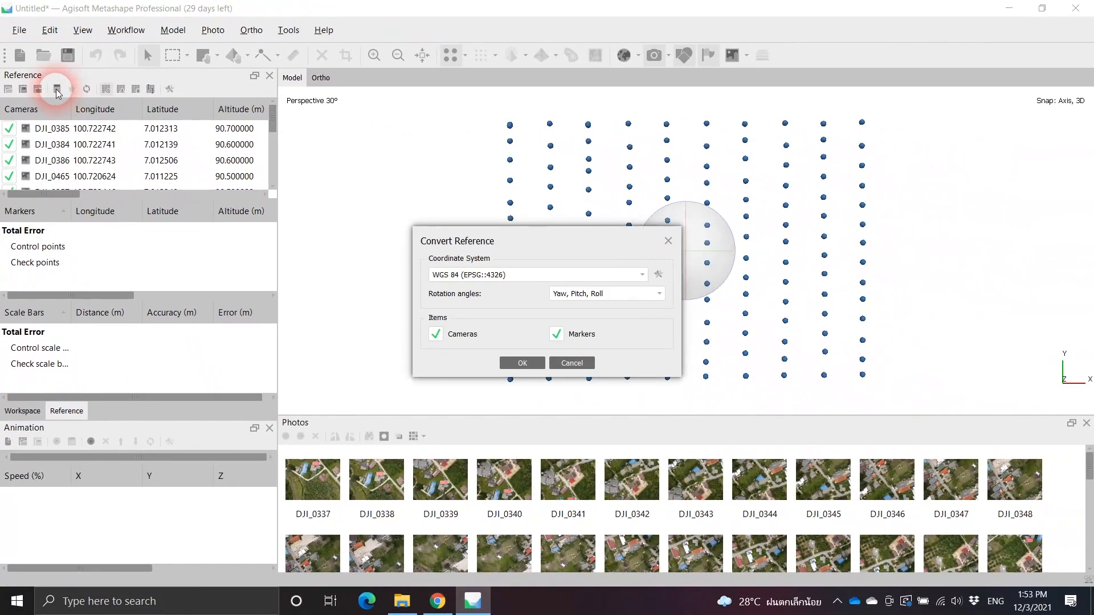
pyautogui.click(643, 277)
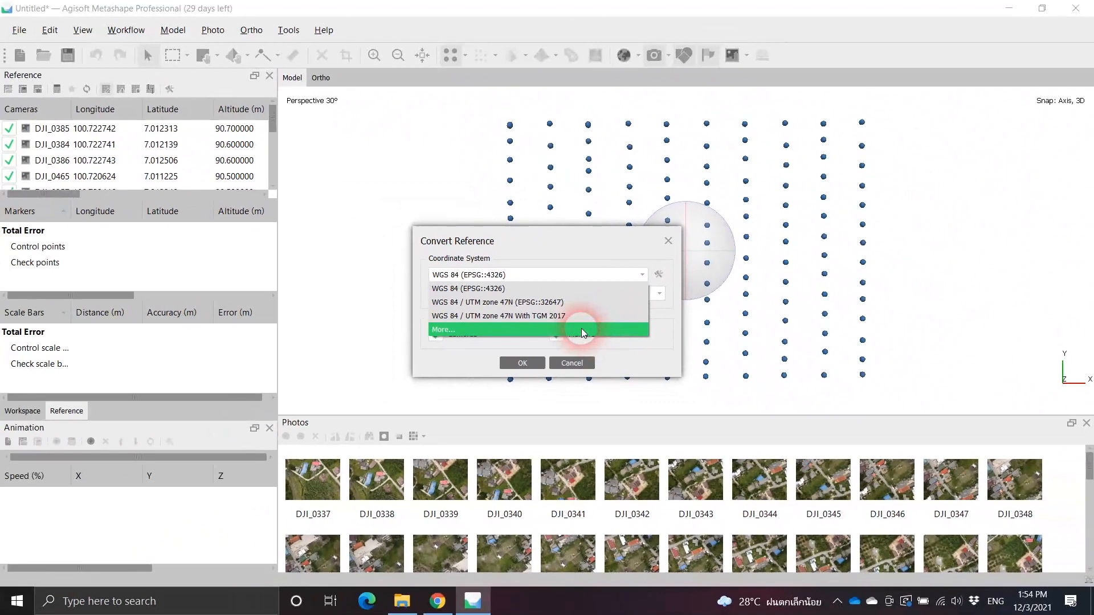
pyautogui.click(549, 312)
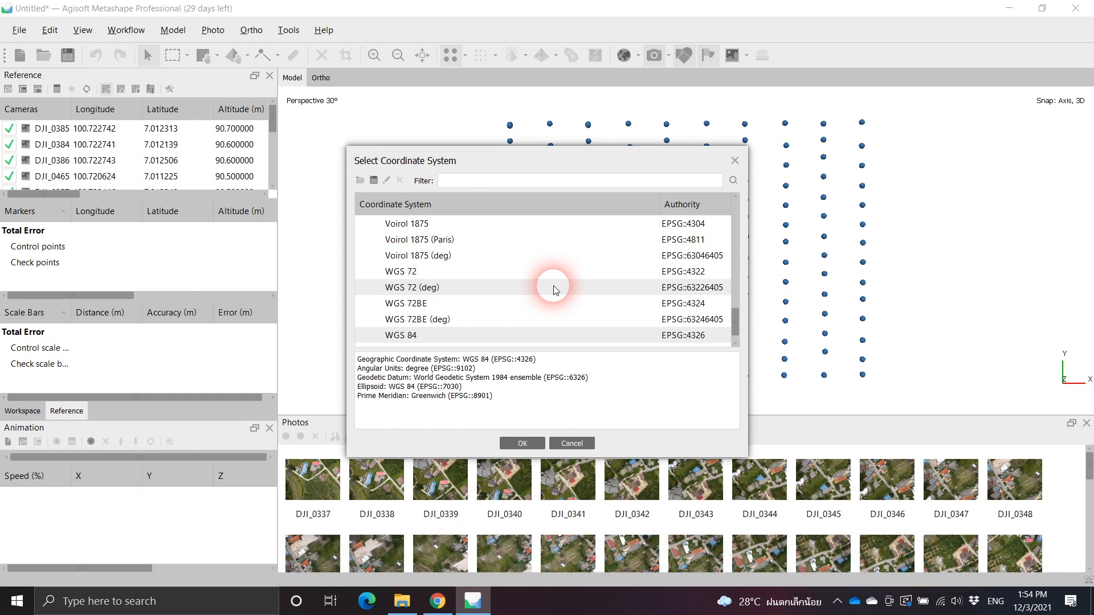
pyautogui.scroll(20, 530, 274)
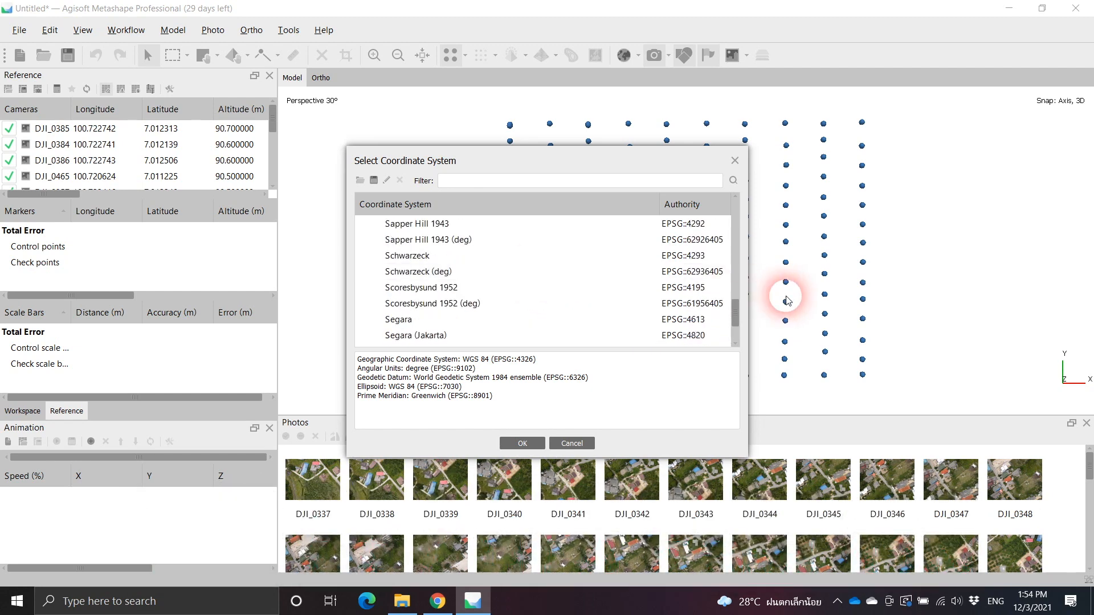
pyautogui.moveTo(738, 313); pyautogui.dragTo(748, 214)
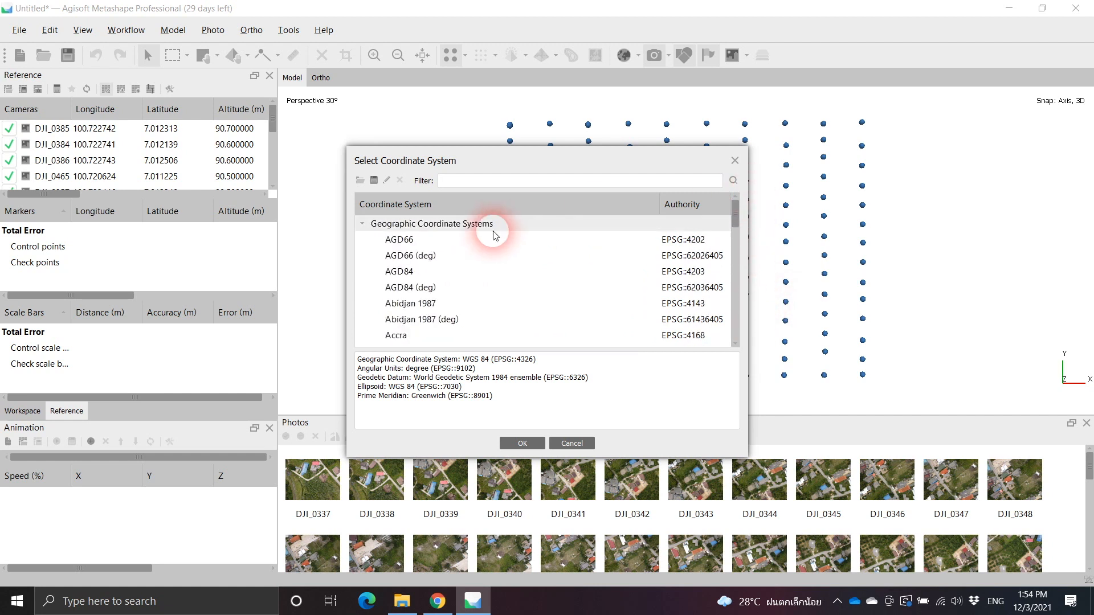
pyautogui.click(363, 225)
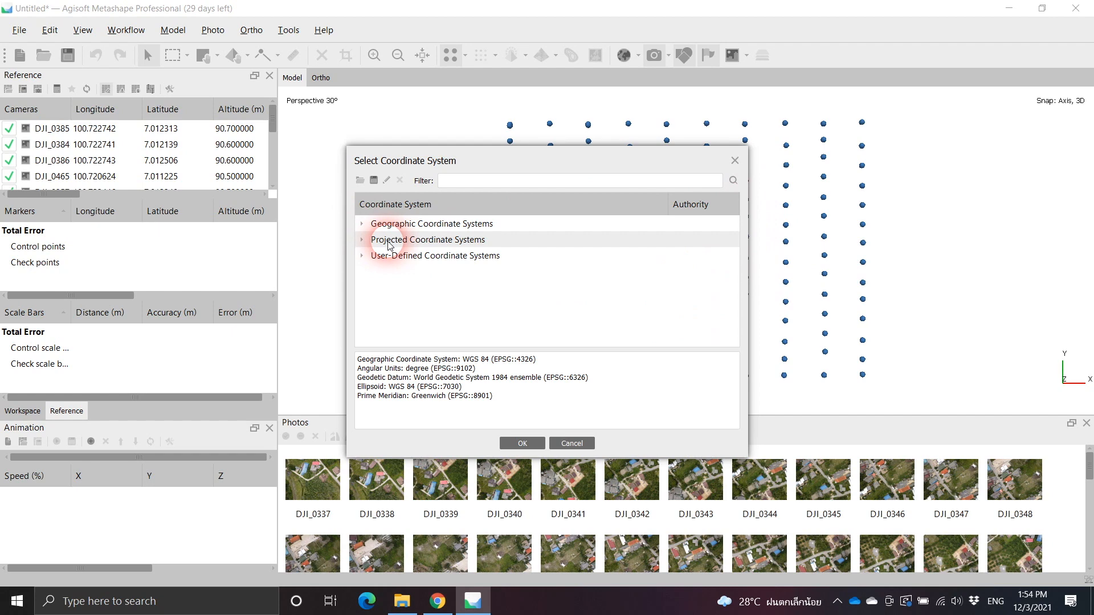
# Expand Projected Coordinate Systems and its World Geodetic System 1984 ensemble group.
pyautogui.click(363, 240)
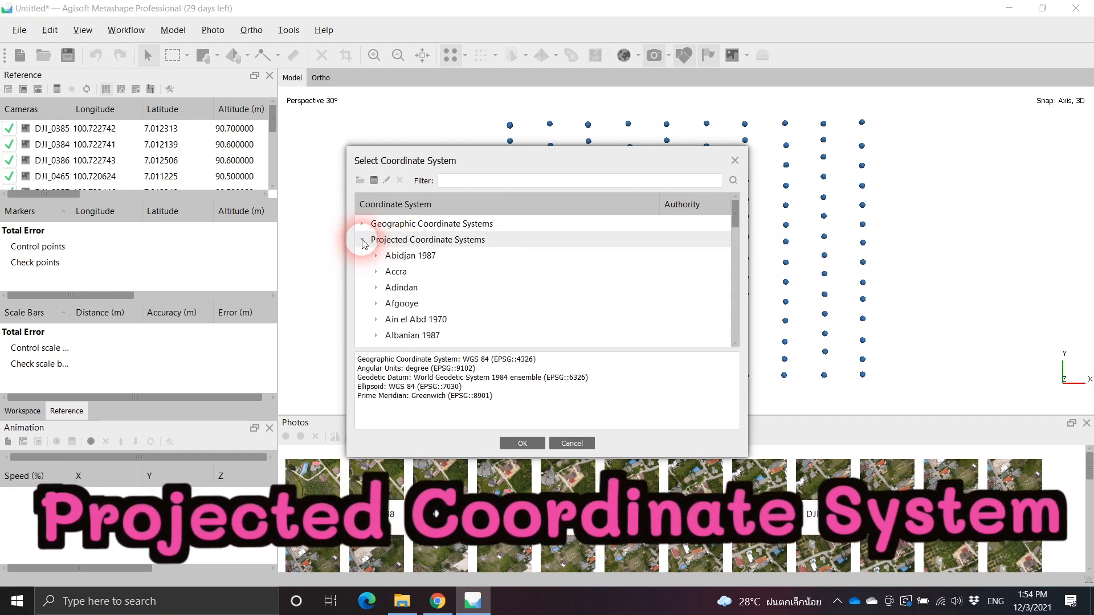
pyautogui.scroll(-20, 463, 301)
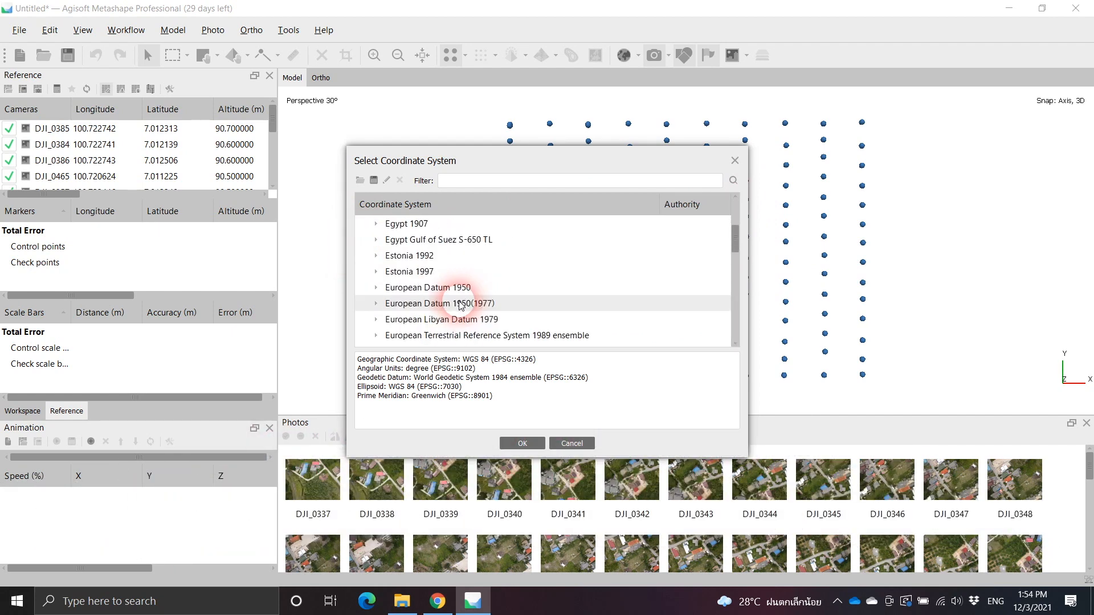
pyautogui.scroll(-20, 461, 306)
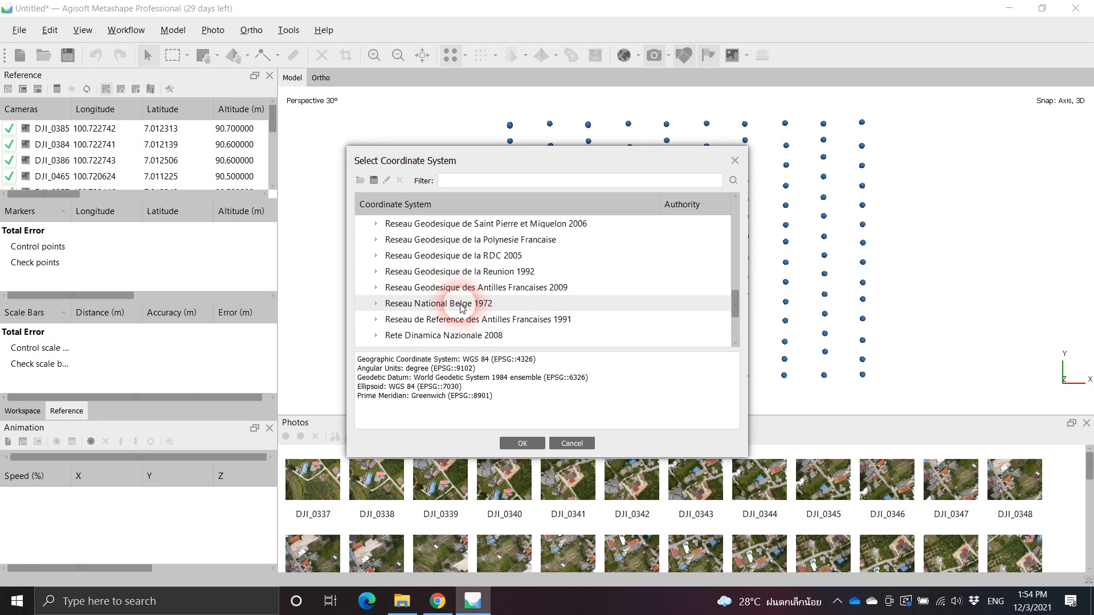
pyautogui.scroll(-20, 462, 309)
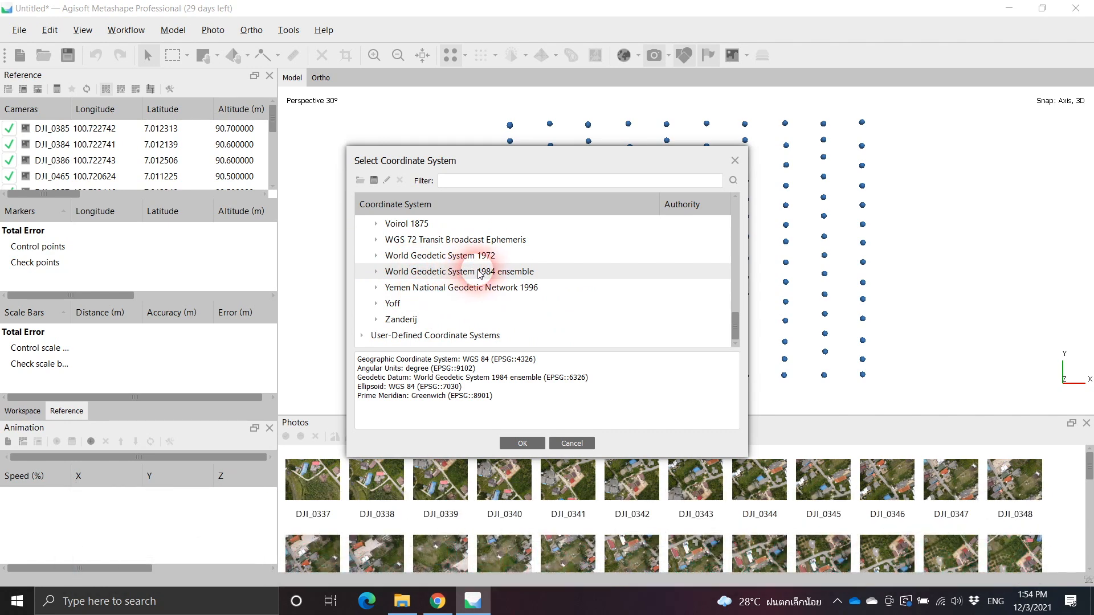
pyautogui.click(376, 276)
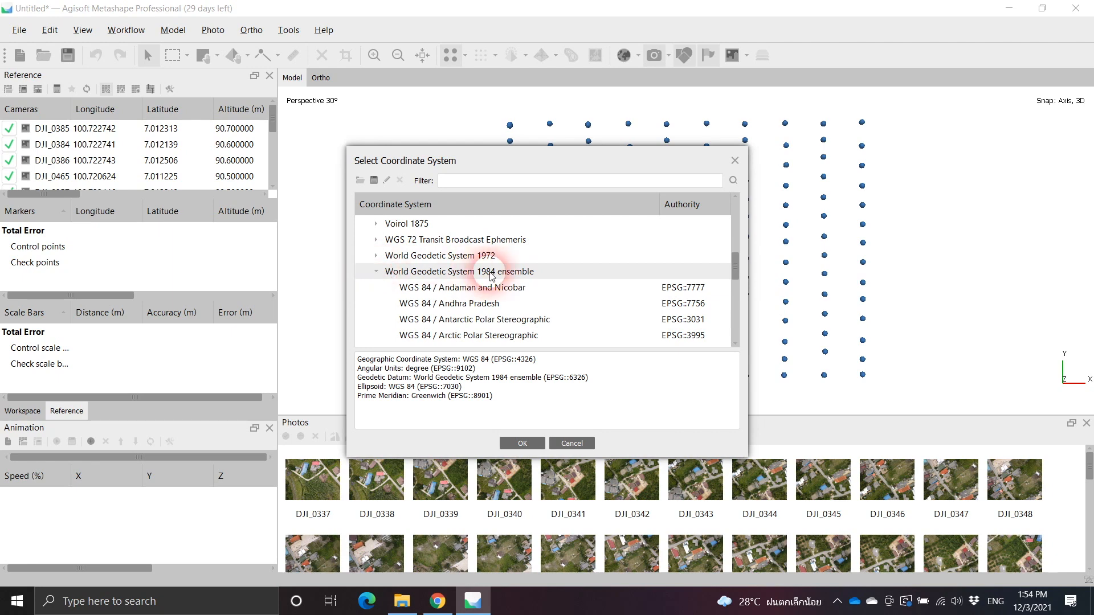
# Set the conversion's coordinate system to WGS 84 / UTM zone 47N (EPSG::32647), comparing it with zone 48N before accepting.
pyautogui.scroll(-15, 490, 274)
pyautogui.scroll(-20, 491, 276)
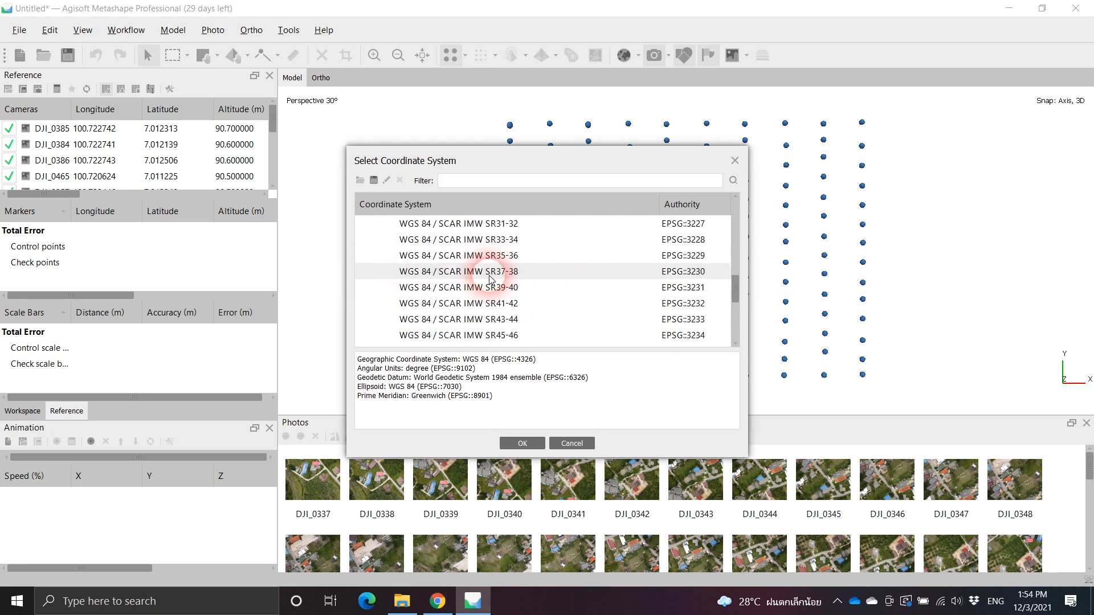
pyautogui.scroll(-15, 492, 279)
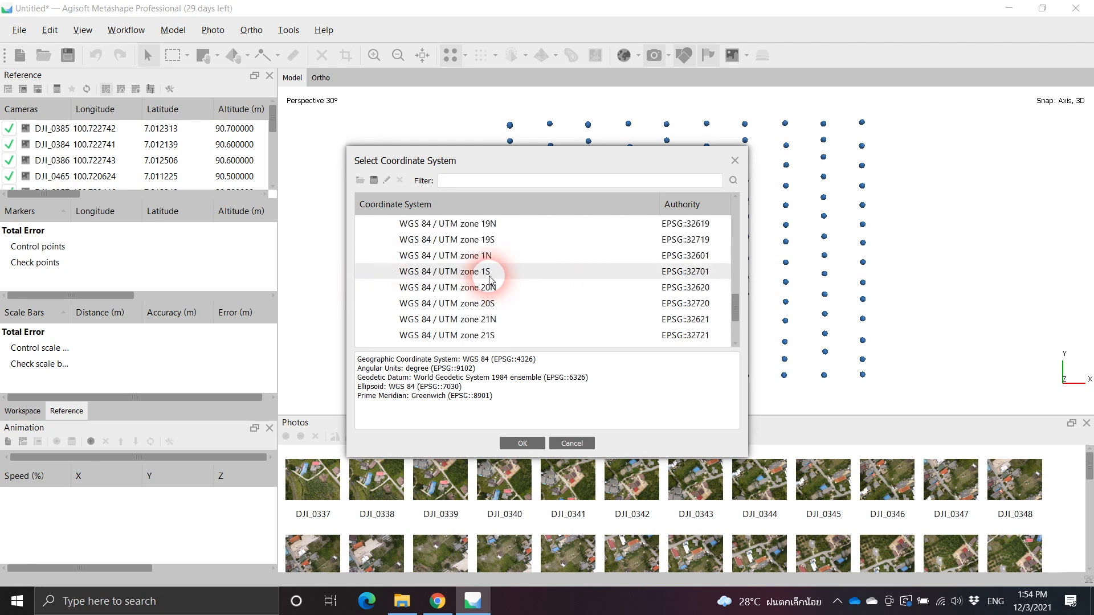
pyautogui.scroll(-2, 491, 287)
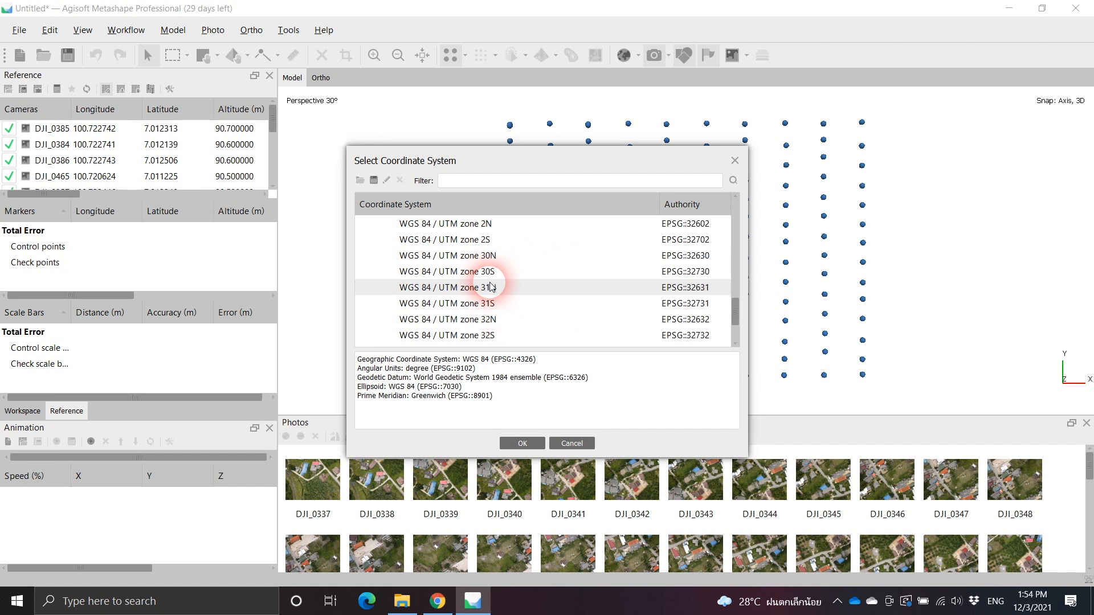
pyautogui.scroll(-5, 491, 287)
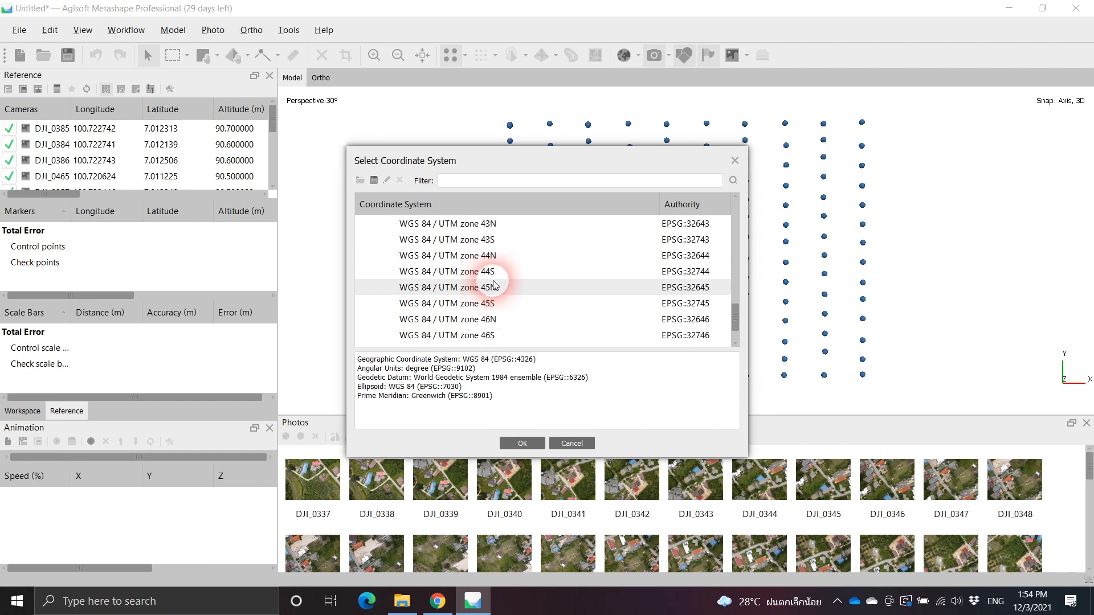
pyautogui.click(491, 303)
pyautogui.scroll(-1, 491, 307)
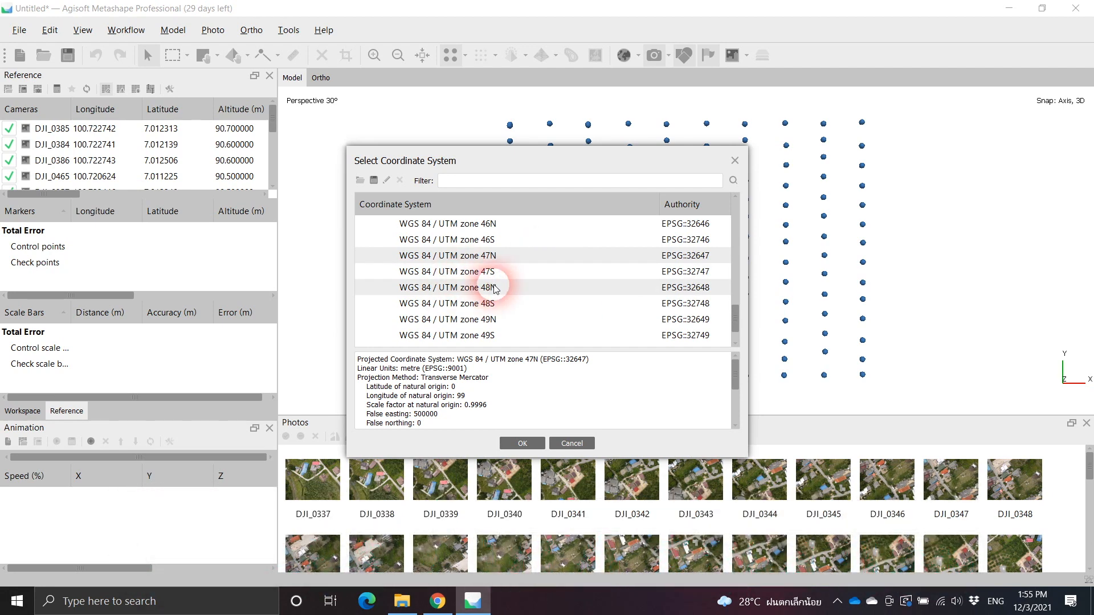
pyautogui.click(500, 289)
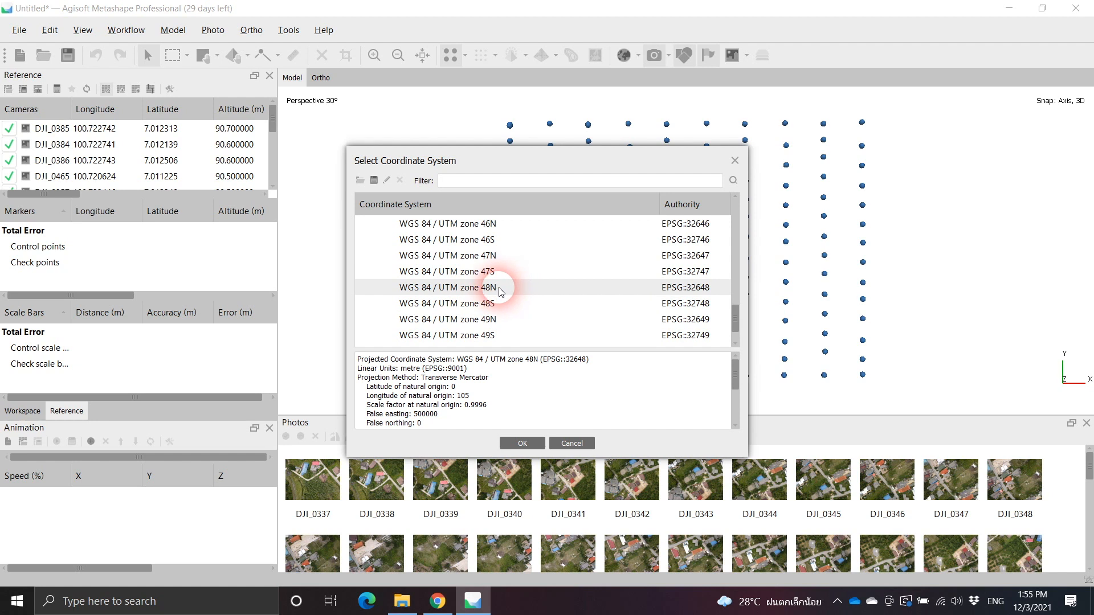
pyautogui.click(500, 260)
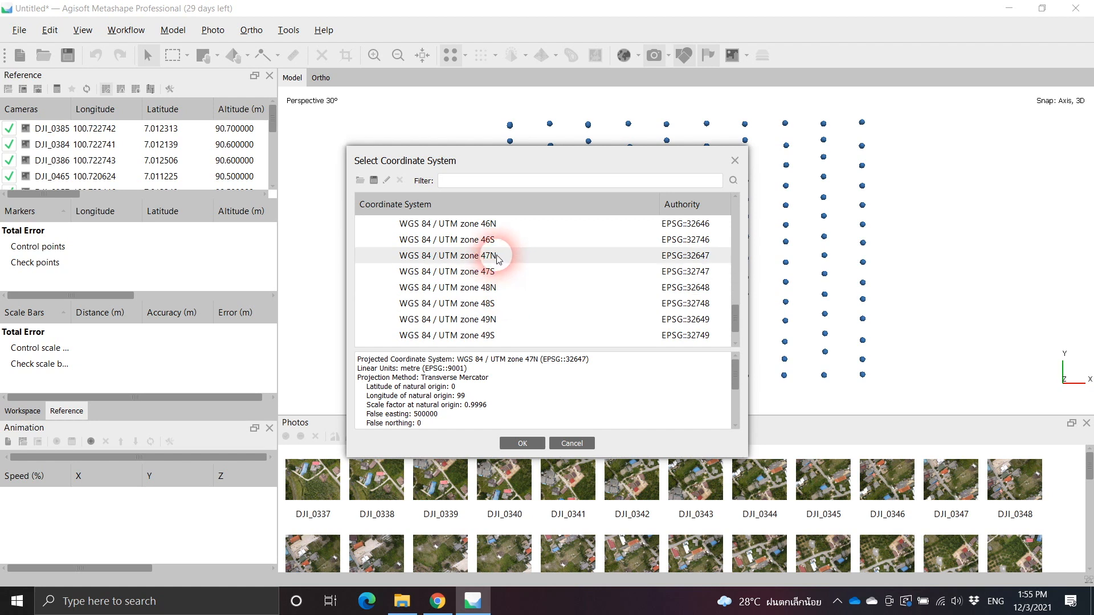
pyautogui.click(521, 443)
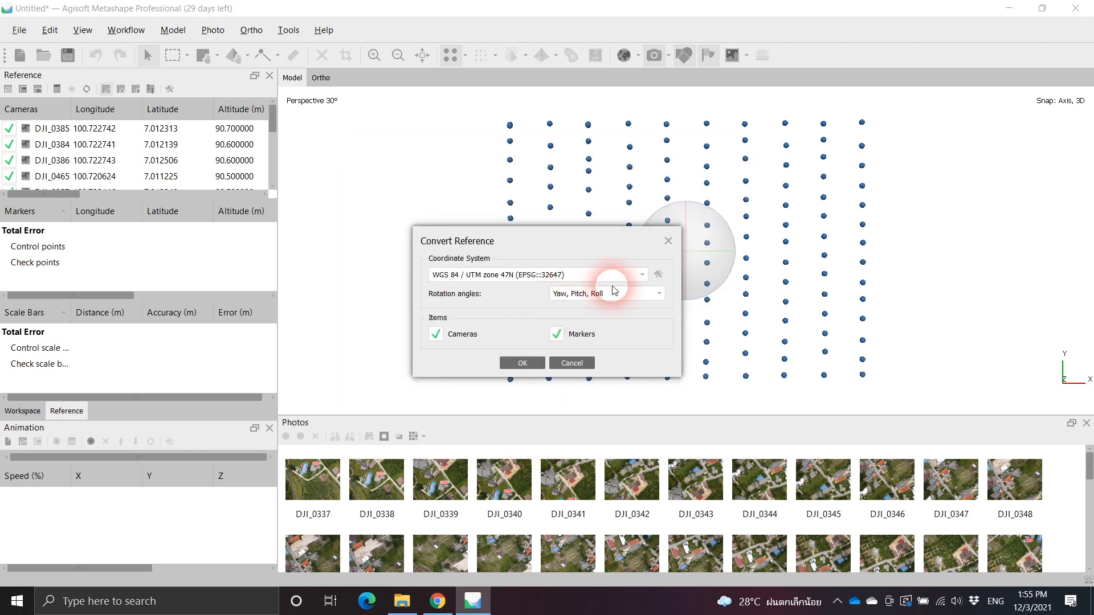
# Search the full coordinate system list for EPSG codes 32647 and 32648, clear the filter and close the list without changing the selection.
pyautogui.click(643, 275)
pyautogui.click(530, 334)
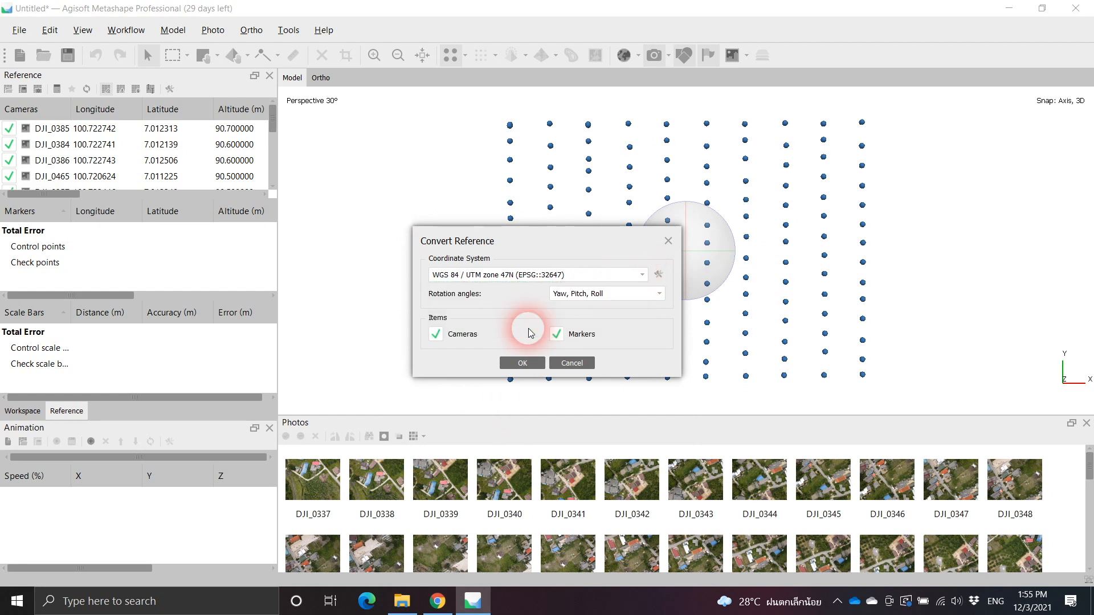
pyautogui.click(483, 181)
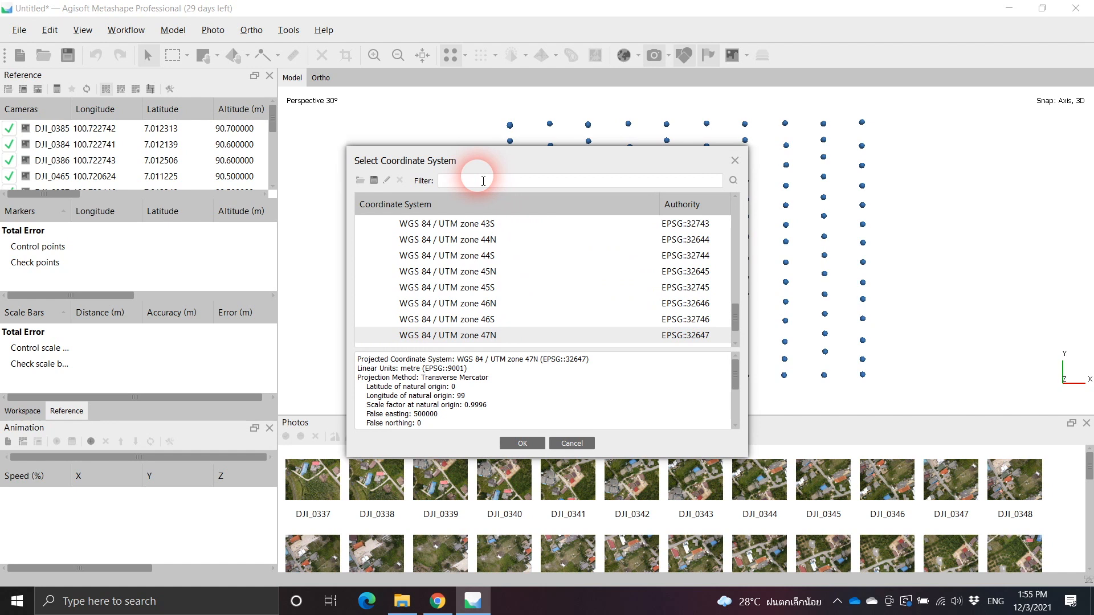
pyautogui.write('32647')
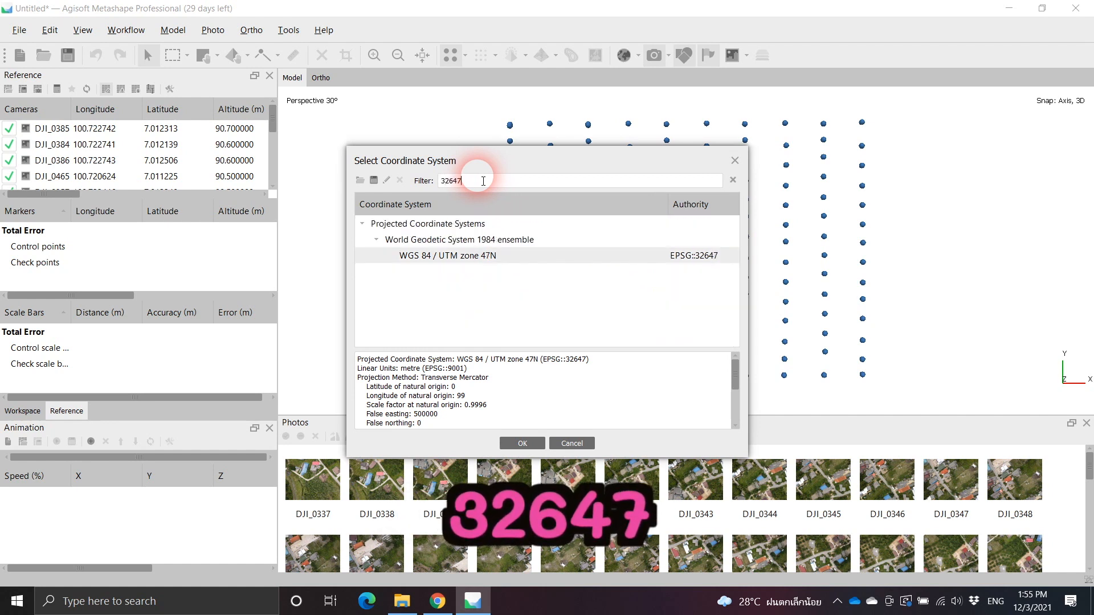
pyautogui.press('BackSpace')
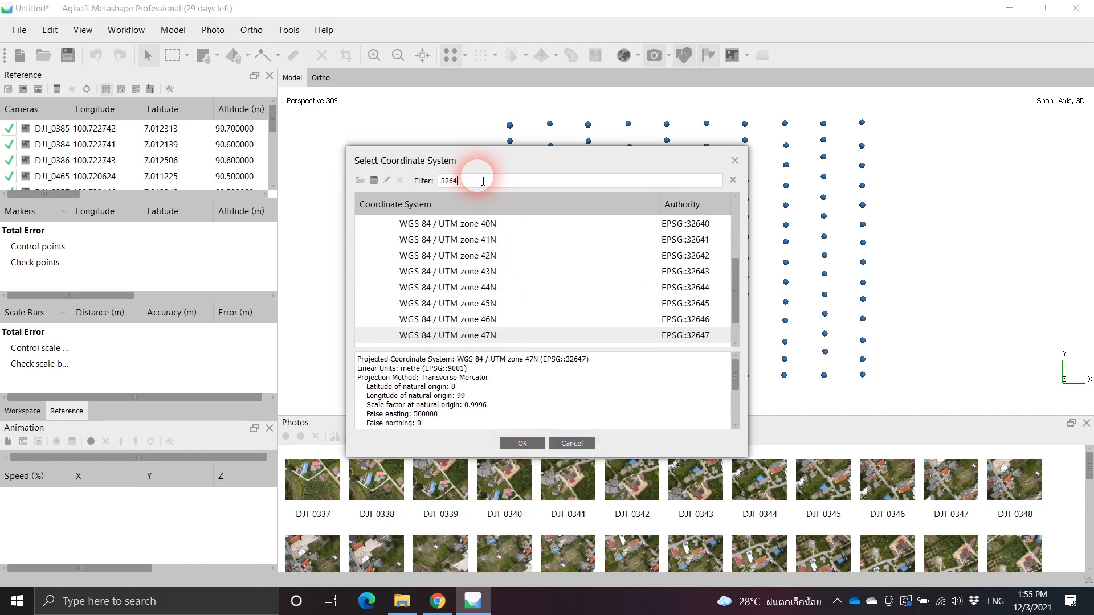
pyautogui.write('8')
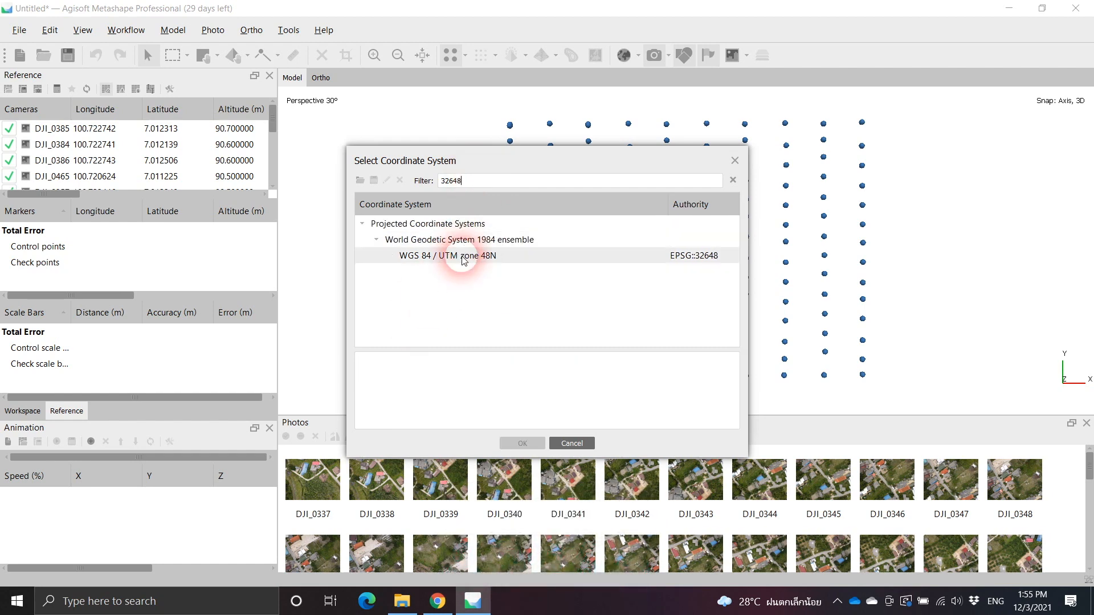
pyautogui.click(733, 180)
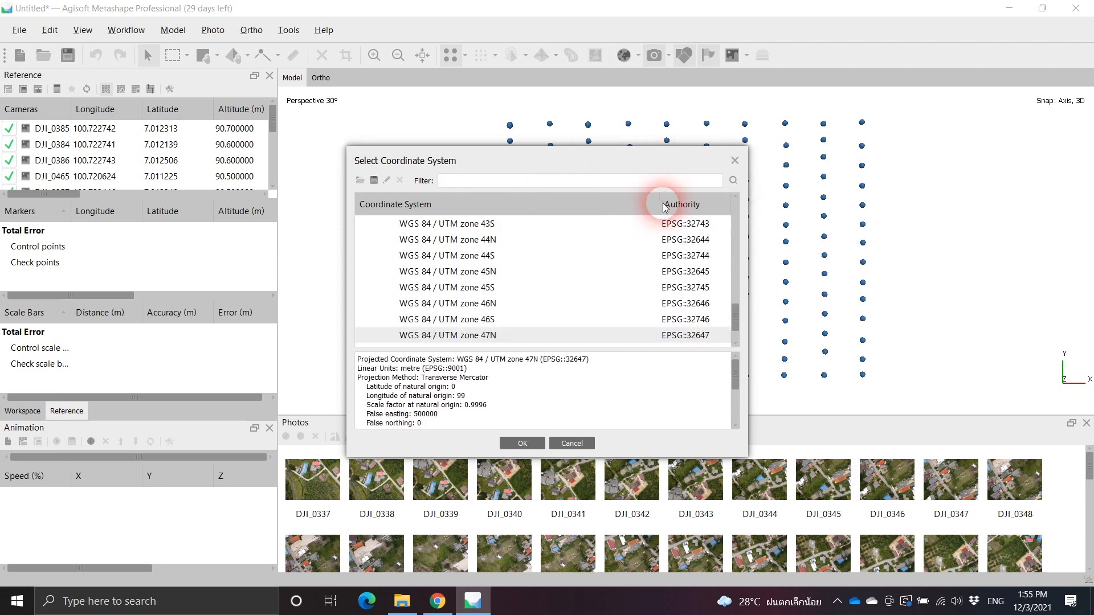
pyautogui.click(735, 160)
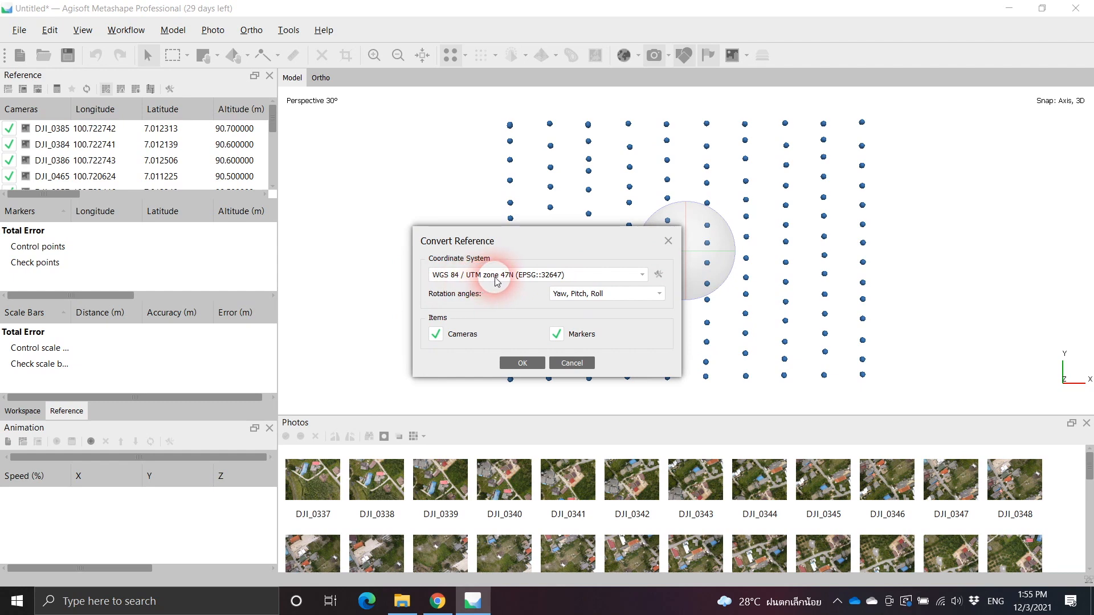
# Convert the camera and marker references to WGS 84 / UTM zone 47N and check the easting and northing values of the cameras.
pyautogui.click(523, 364)
pyautogui.scroll(-5, 566, 288)
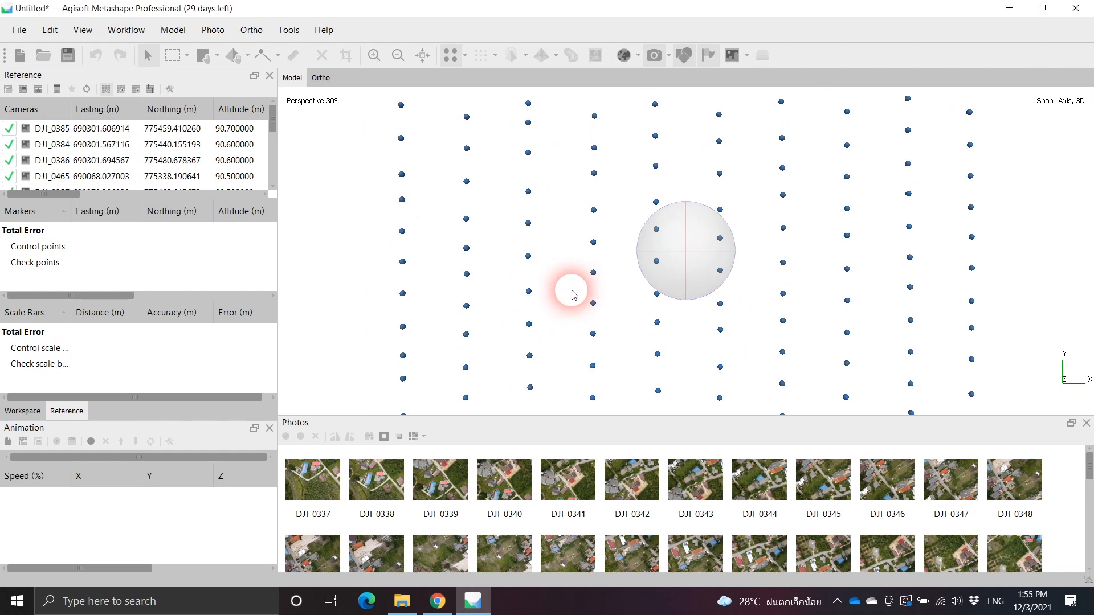
pyautogui.click(84, 131)
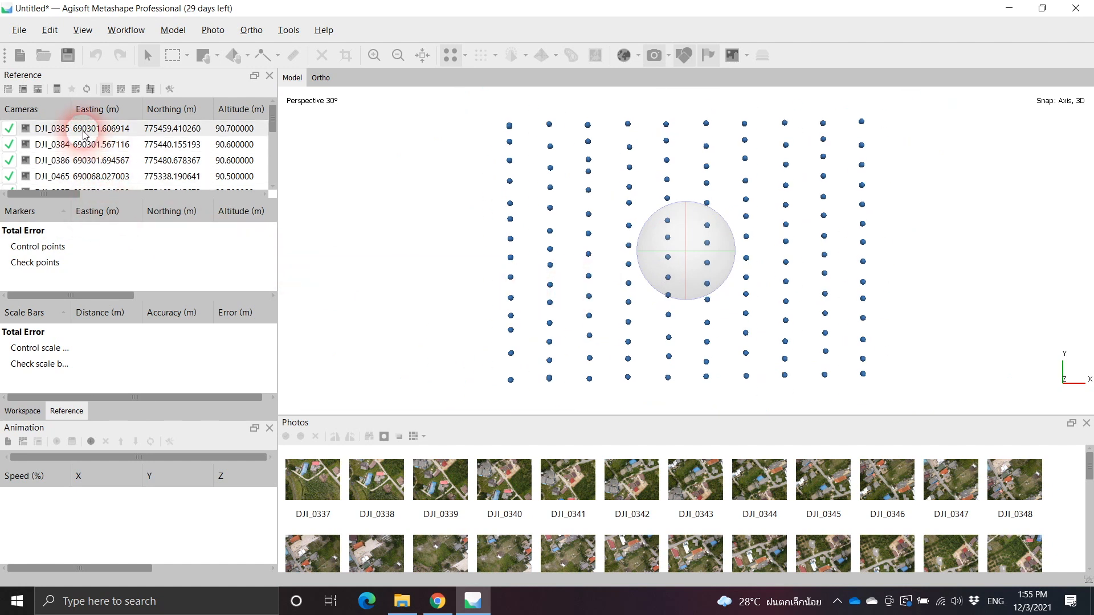
pyautogui.click(176, 132)
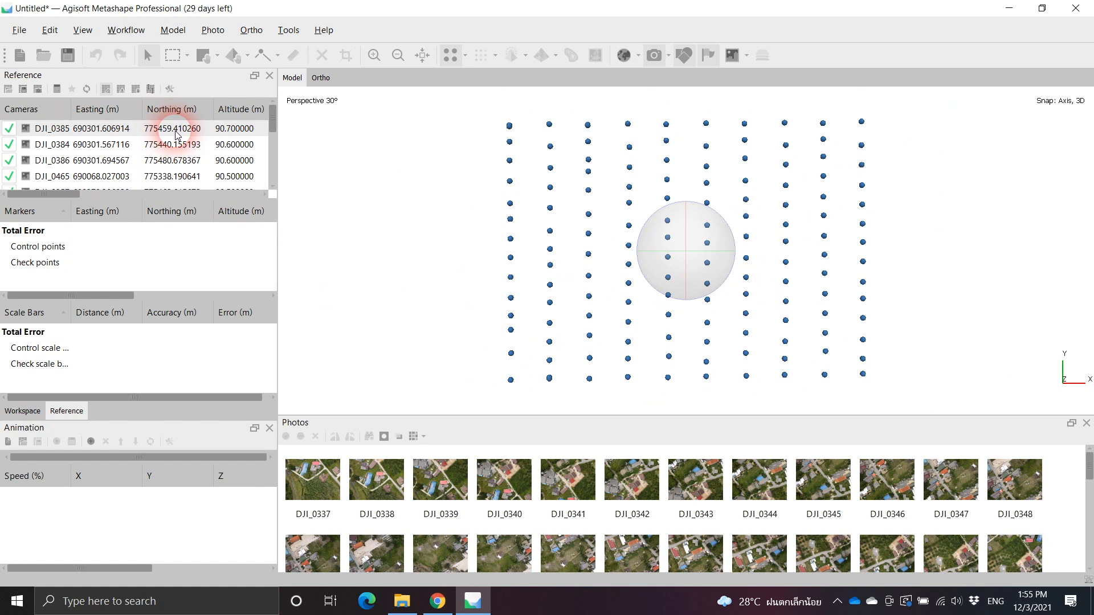
pyautogui.click(159, 171)
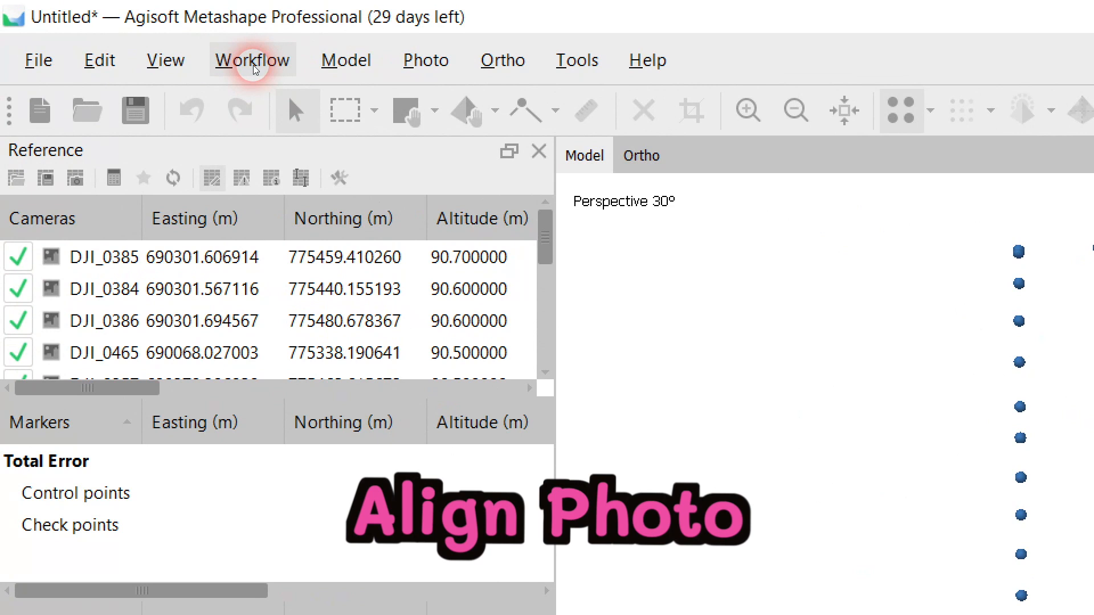
# Align the photos with Medium accuracy, generic preselection and reference preselection set to Source.
pyautogui.click(253, 65)
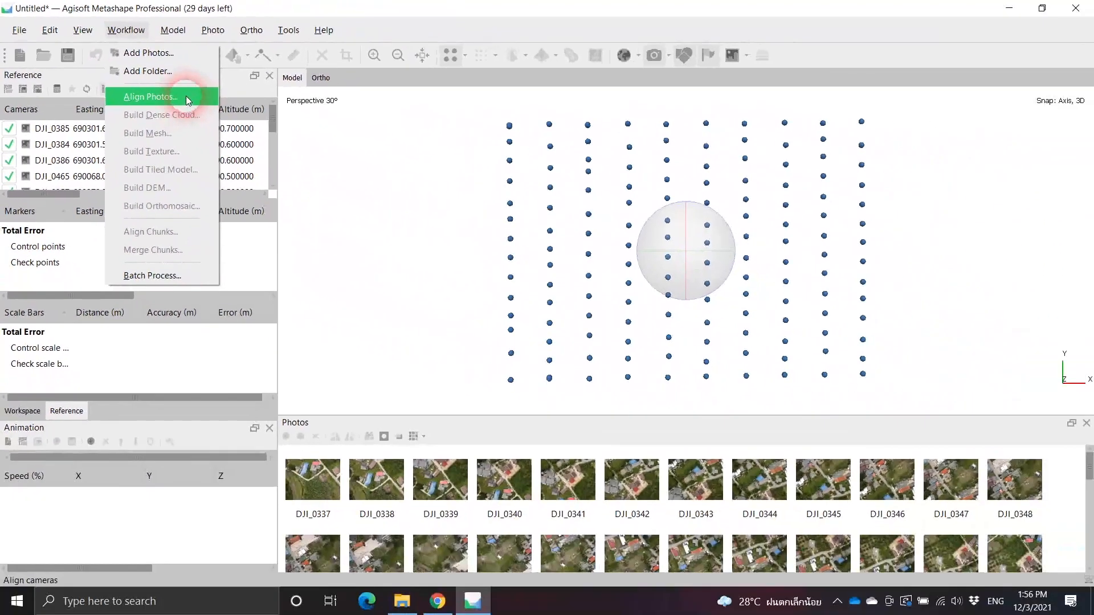
pyautogui.click(186, 96)
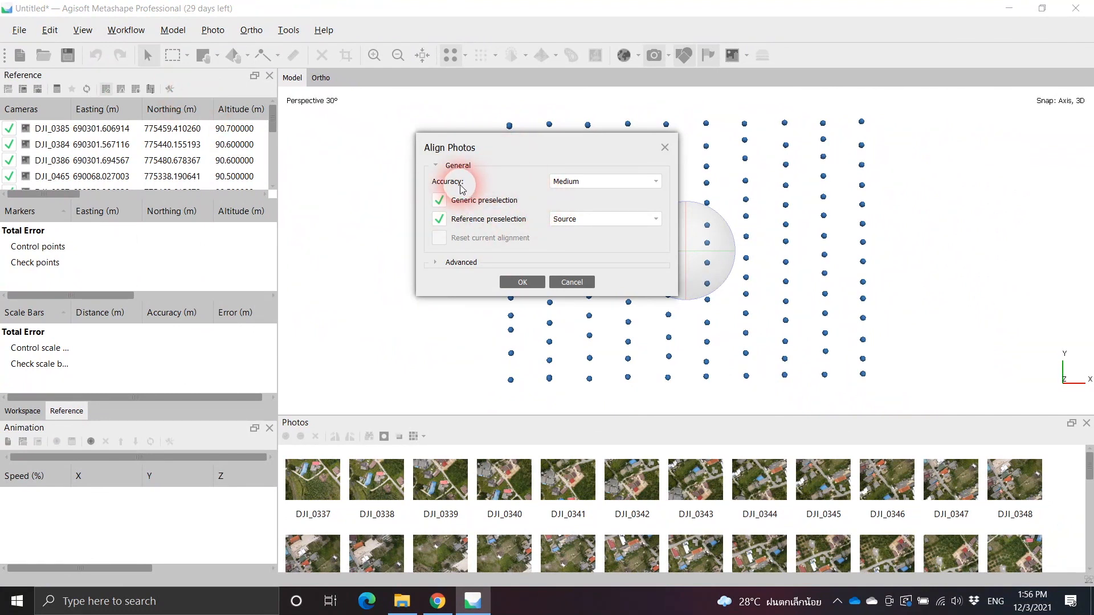
pyautogui.click(655, 182)
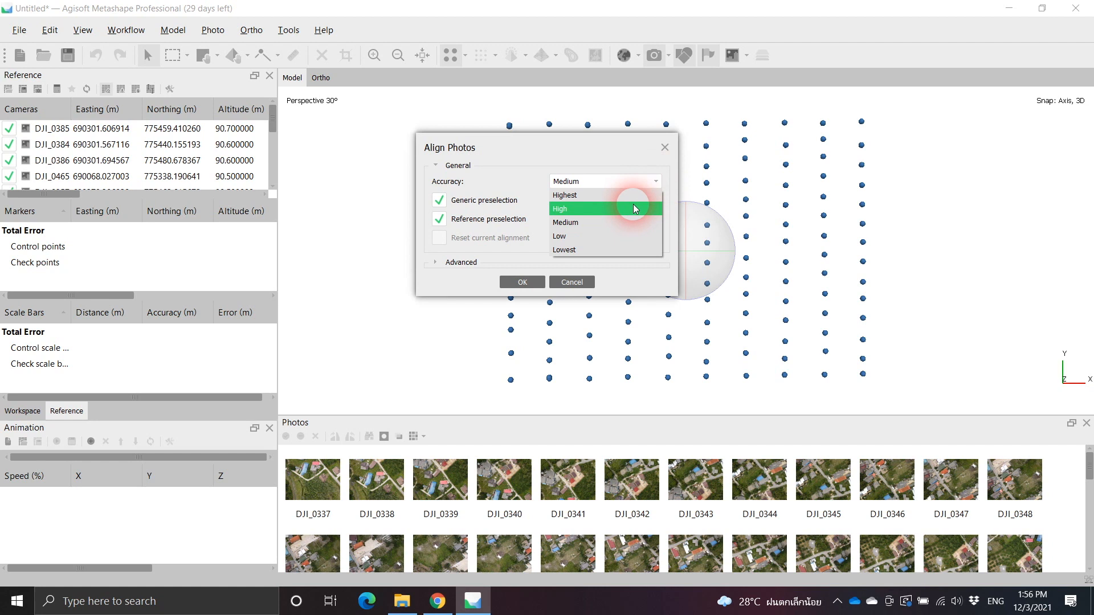
pyautogui.click(607, 222)
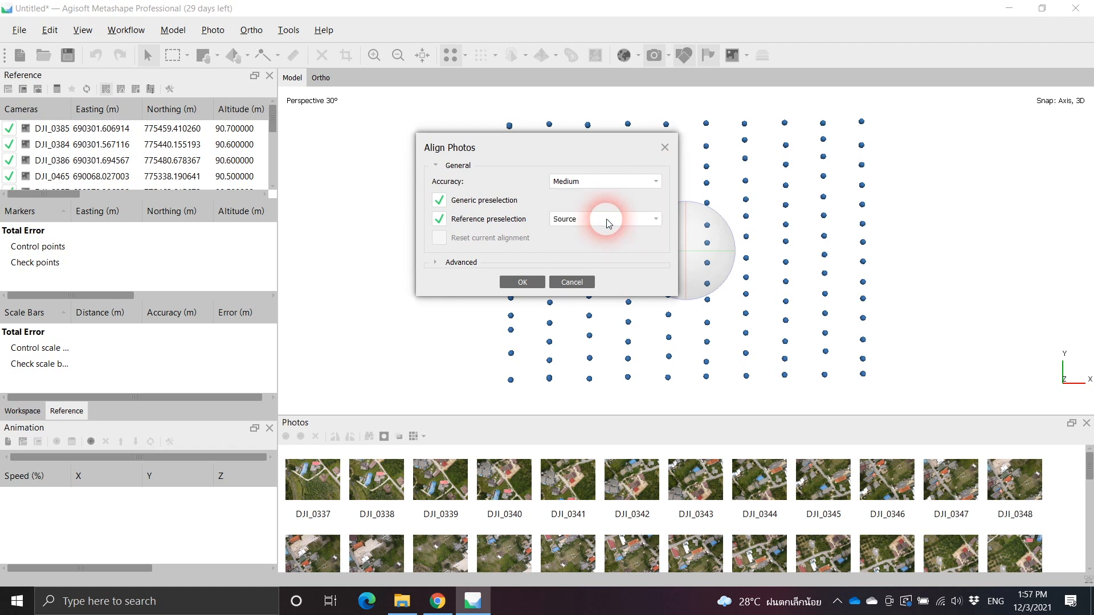
pyautogui.click(535, 284)
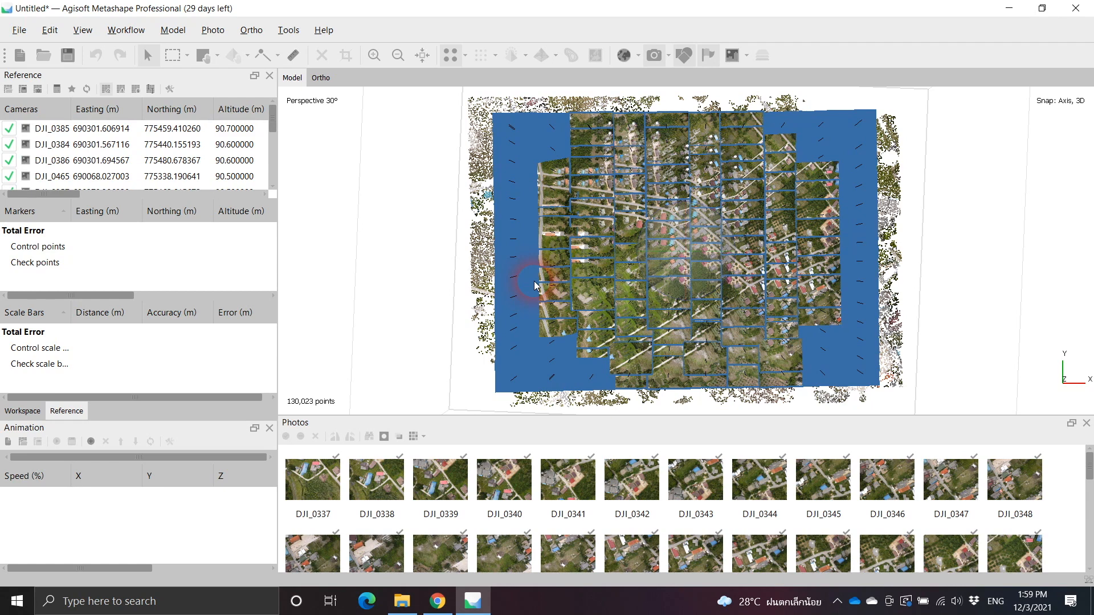
# Hide the camera positions in the model view and examine the aligned sparse point cloud.
pyautogui.moveTo(535, 281); pyautogui.dragTo(553, 205)
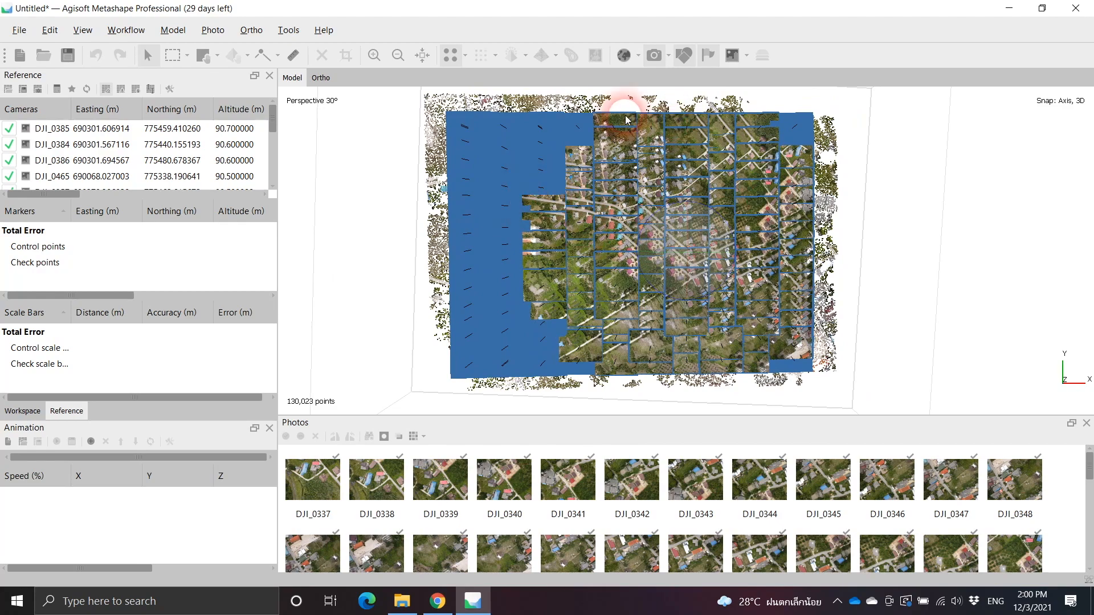
pyautogui.click(655, 57)
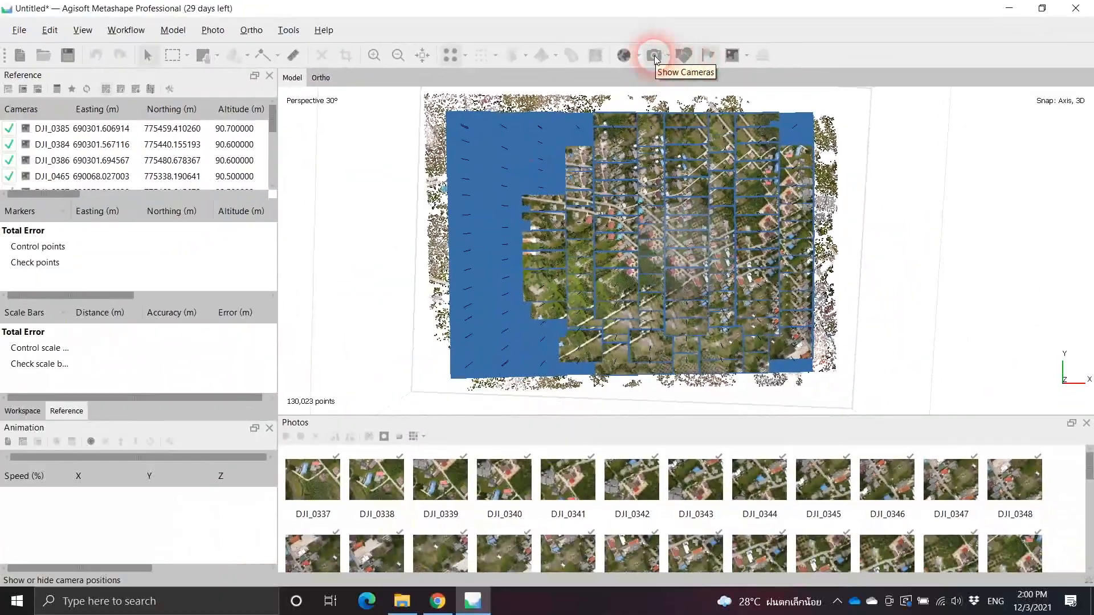
pyautogui.click(661, 63)
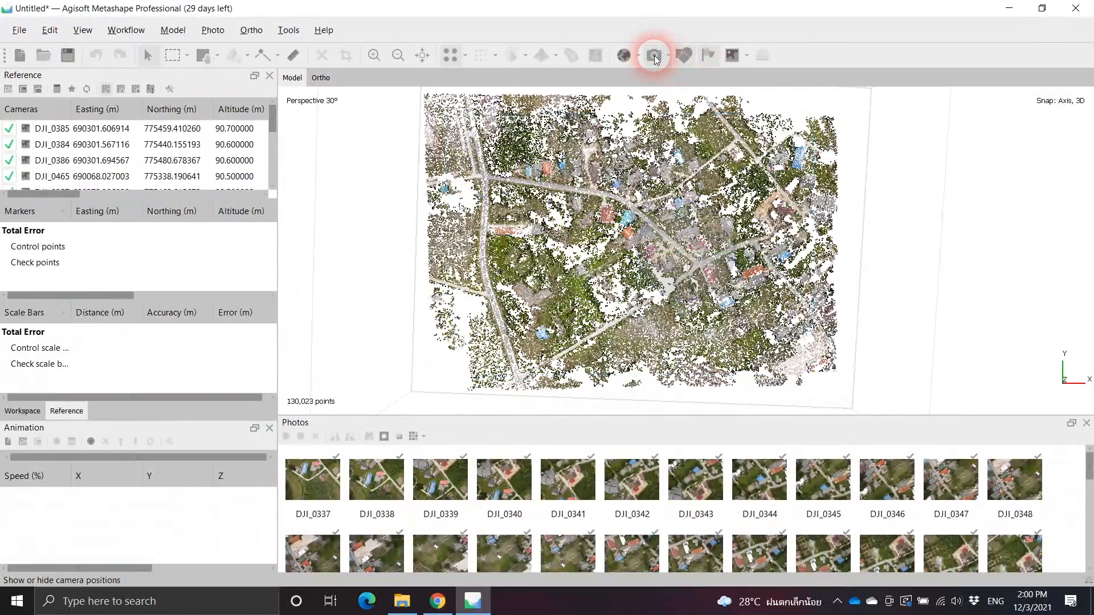
pyautogui.scroll(6, 627, 280)
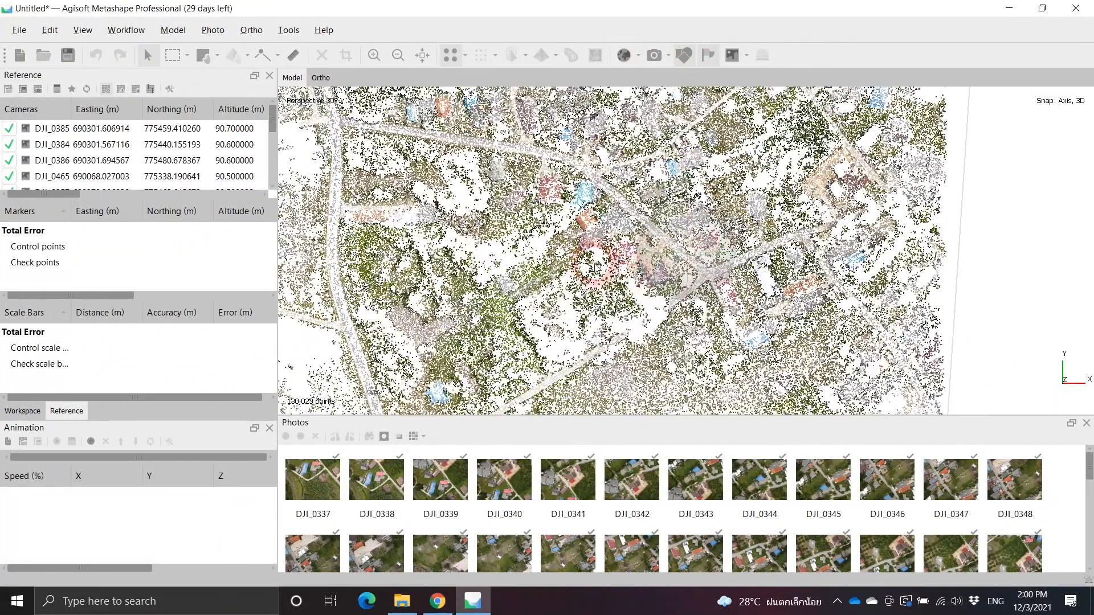
pyautogui.scroll(-8, 584, 263)
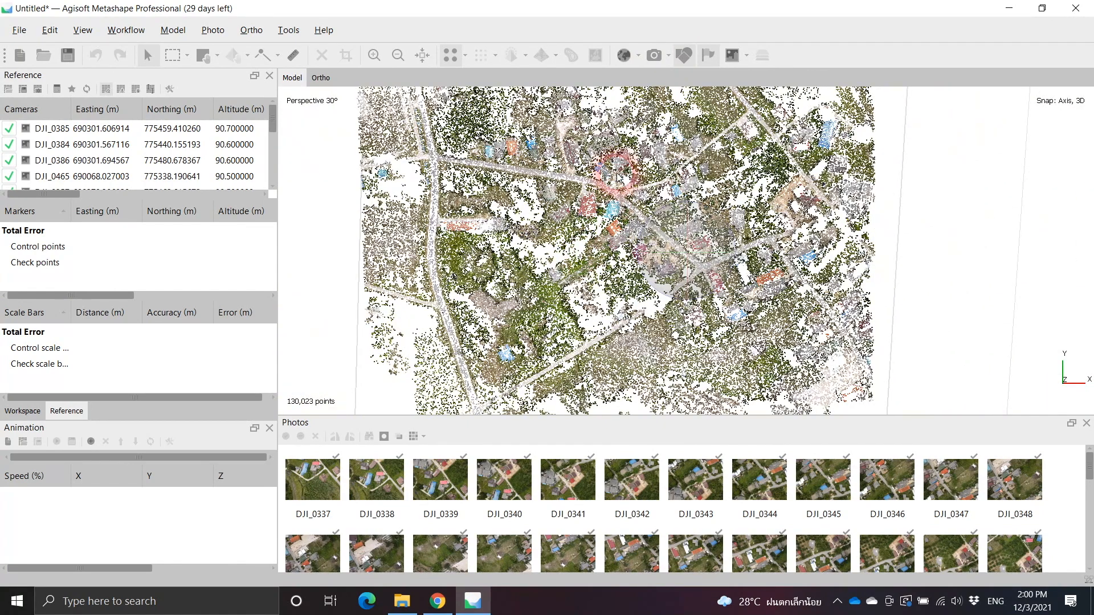
pyautogui.moveTo(616, 171); pyautogui.dragTo(693, 203)
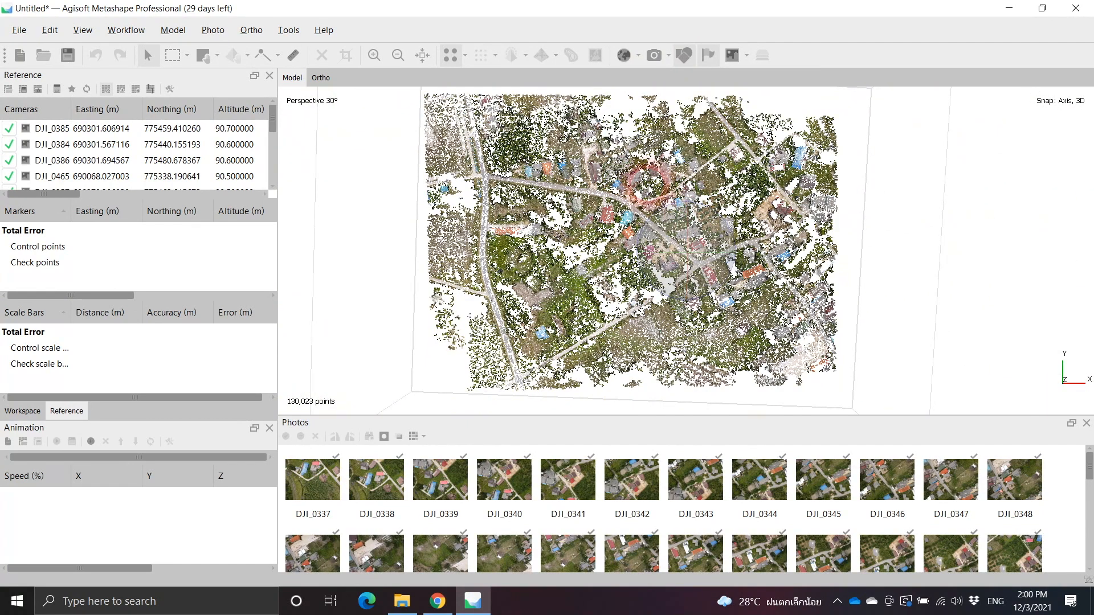
pyautogui.scroll(5, 624, 197)
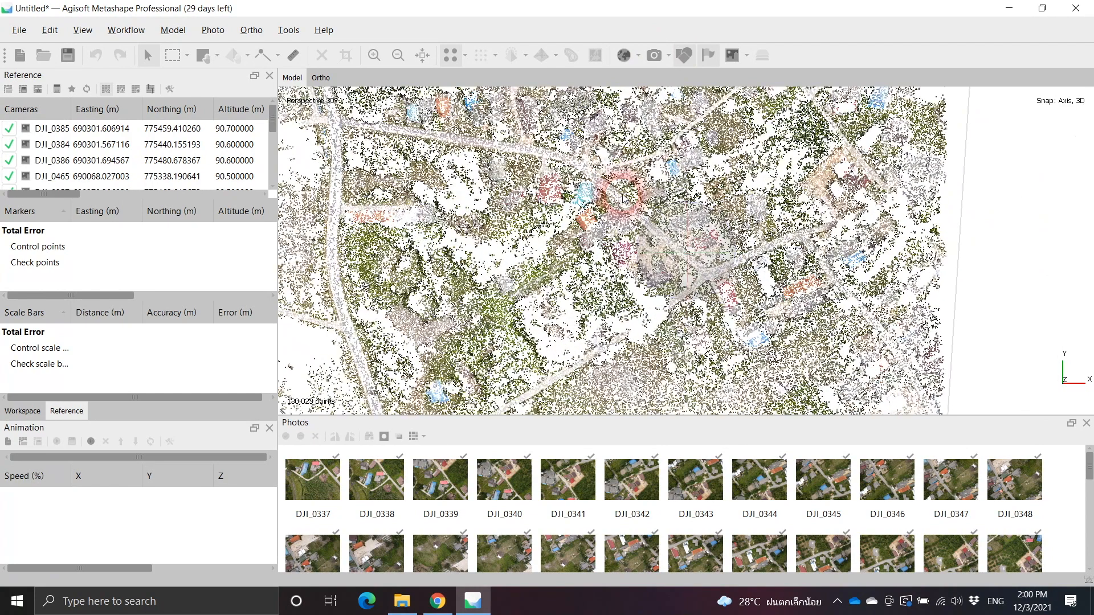
pyautogui.scroll(-3, 623, 197)
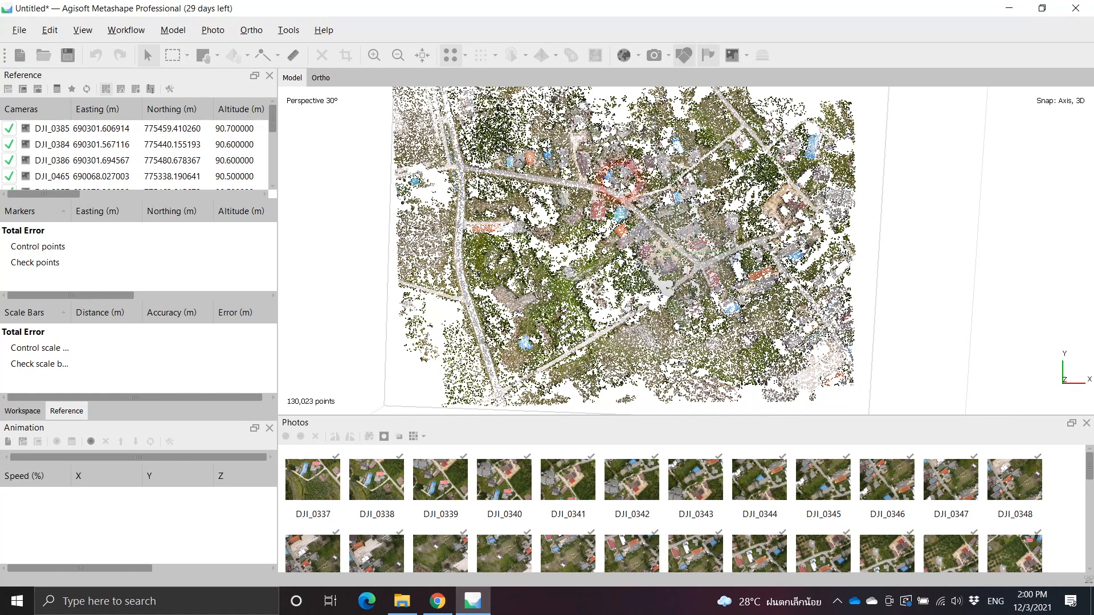
pyautogui.moveTo(626, 193)
pyautogui.mouseDown()
pyautogui.moveTo(651, 182)
pyautogui.moveTo(623, 184)
pyautogui.mouseUp()
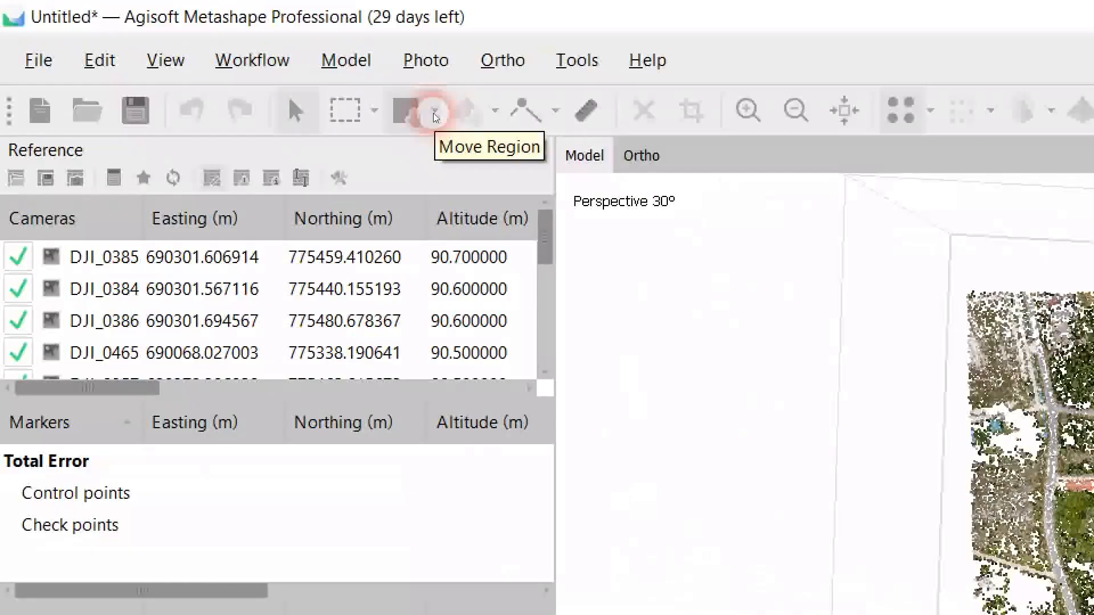
# Resize the reconstruction region by its corners so it fits closely around the point cloud, and return to the navigation tool.
pyautogui.click(217, 57)
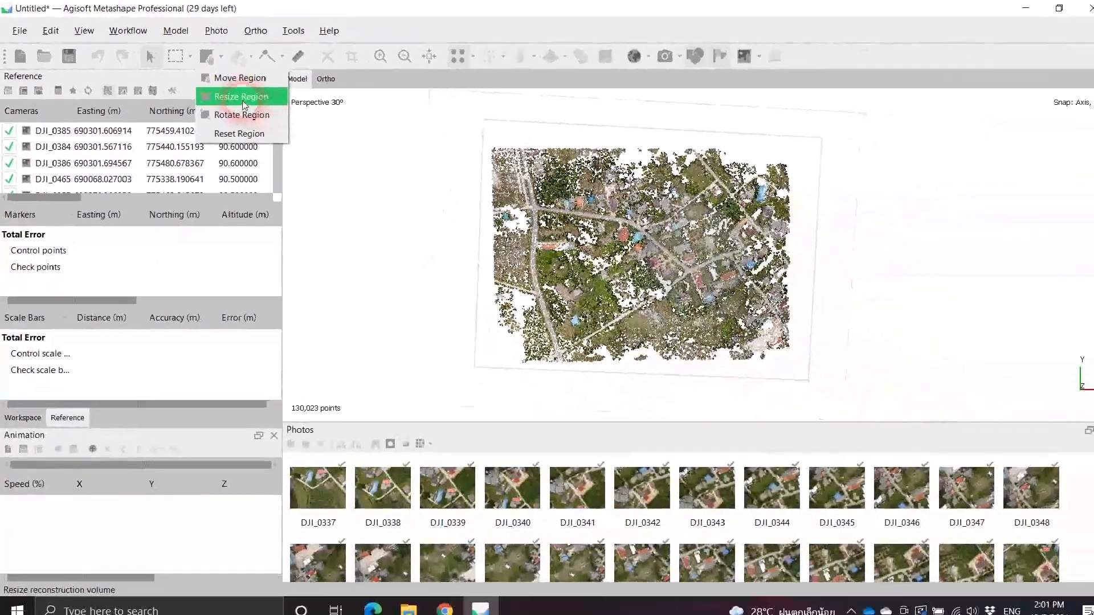
pyautogui.click(470, 196)
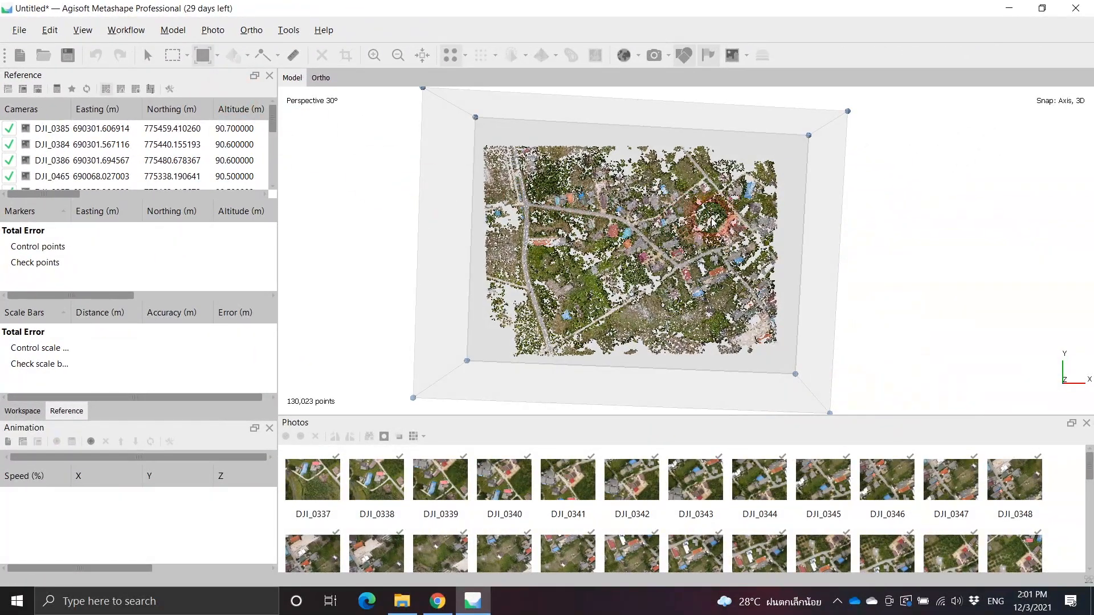
pyautogui.moveTo(919, 202); pyautogui.dragTo(919, 191)
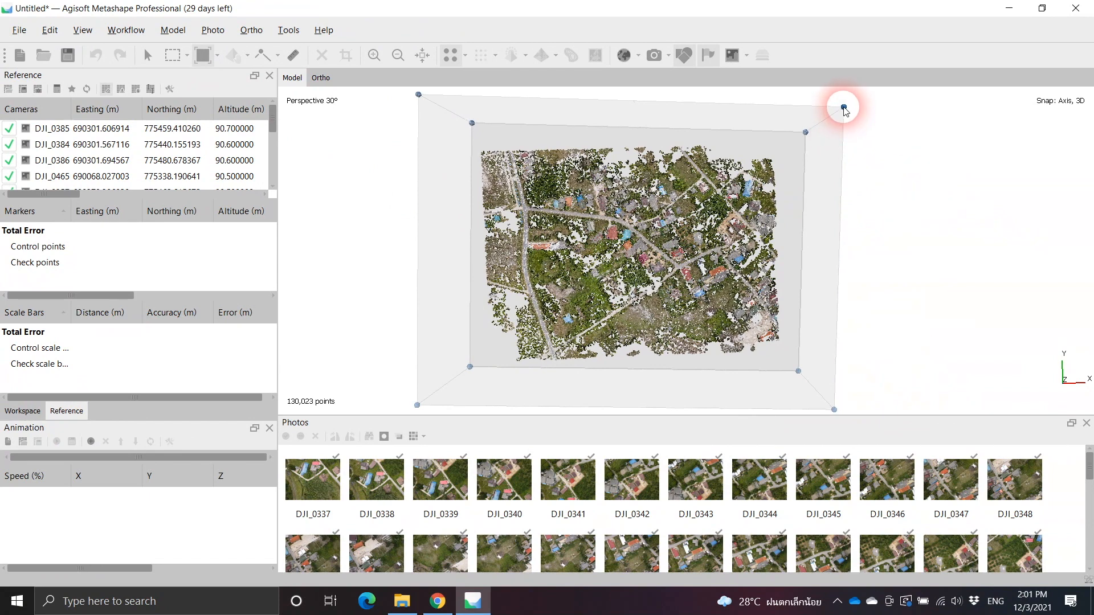
pyautogui.moveTo(843, 106); pyautogui.dragTo(790, 150)
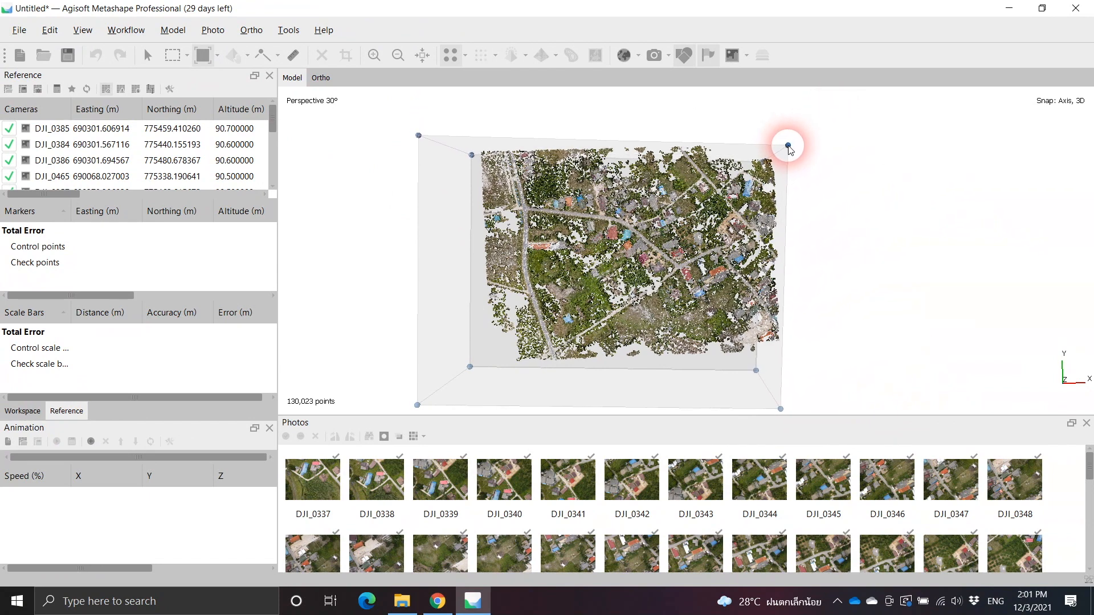
pyautogui.moveTo(535, 346); pyautogui.dragTo(546, 330)
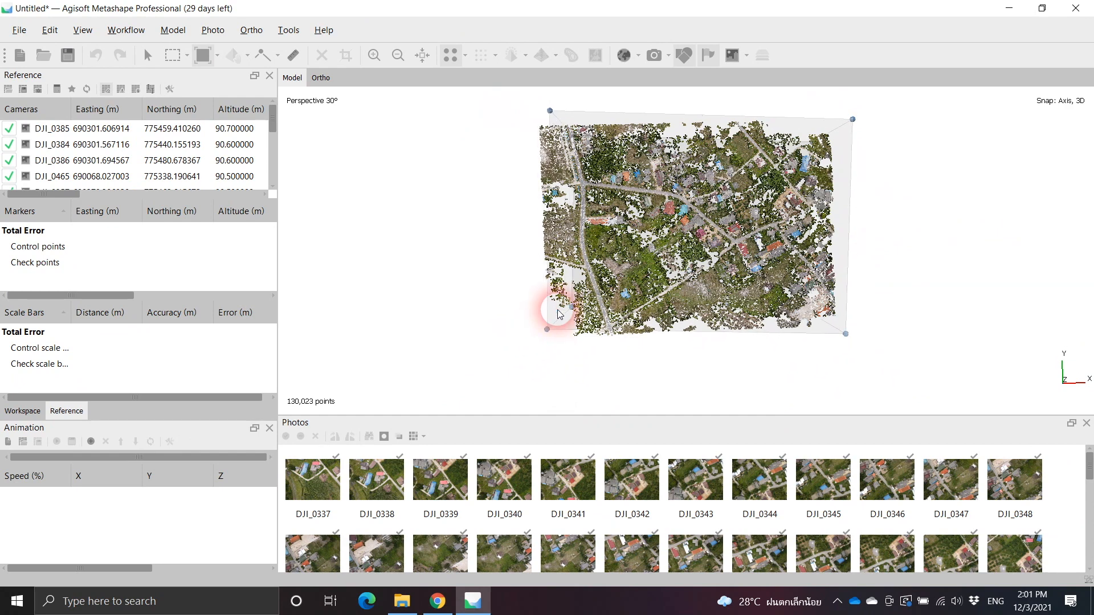
pyautogui.moveTo(550, 111); pyautogui.dragTo(544, 114)
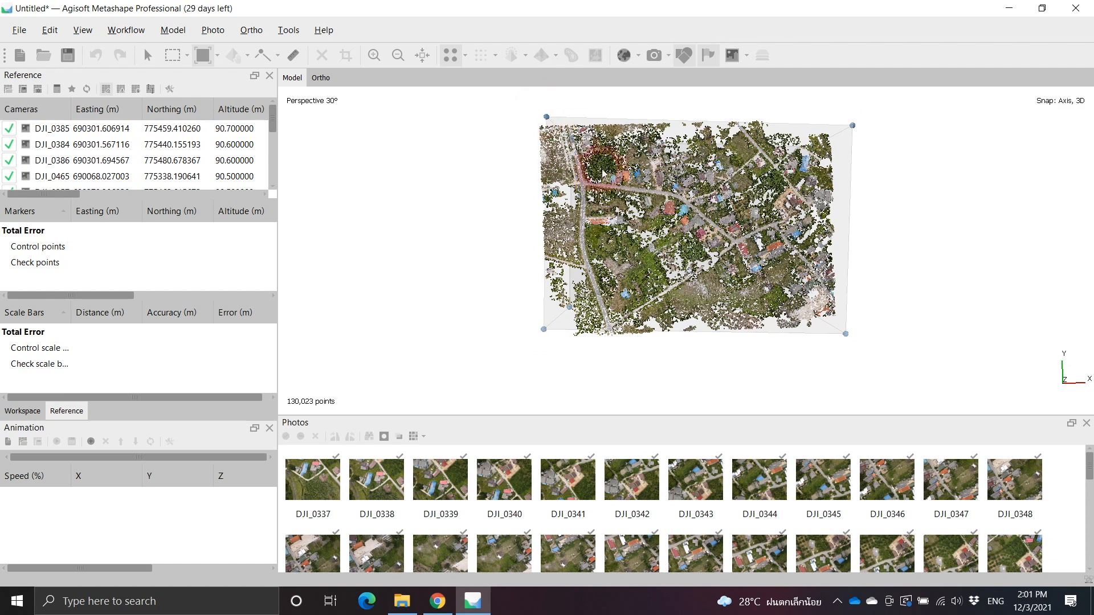
pyautogui.moveTo(846, 334); pyautogui.dragTo(828, 338)
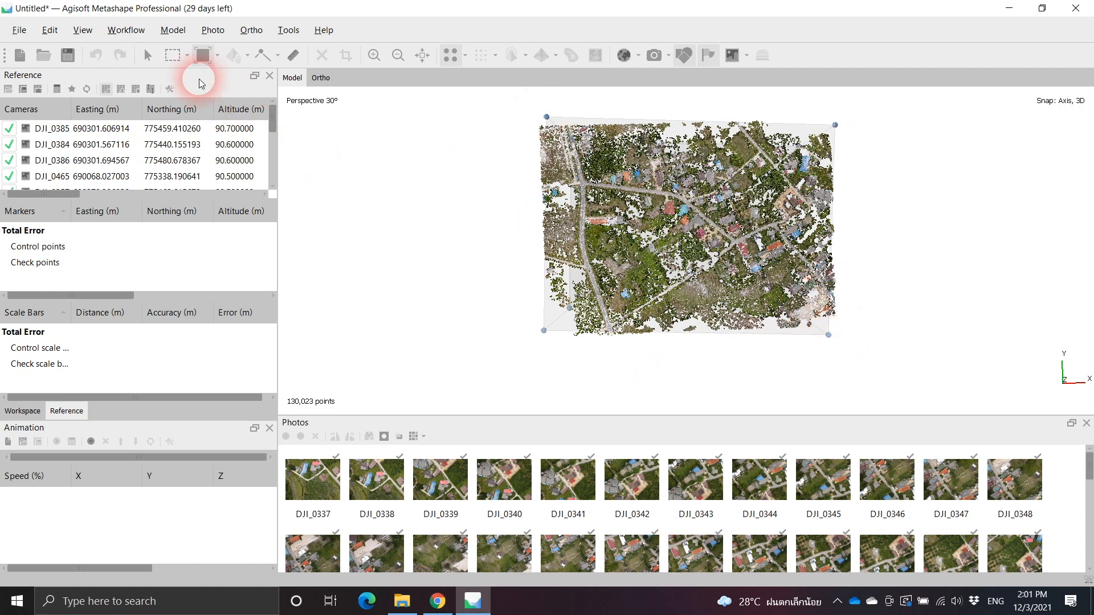
pyautogui.click(148, 55)
pyautogui.moveTo(684, 292)
pyautogui.mouseDown()
pyautogui.moveTo(689, 257)
pyautogui.moveTo(667, 222)
pyautogui.moveTo(703, 222)
pyautogui.moveTo(688, 306)
pyautogui.moveTo(694, 298)
pyautogui.mouseUp()
pyautogui.scroll(-2, 613, 274)
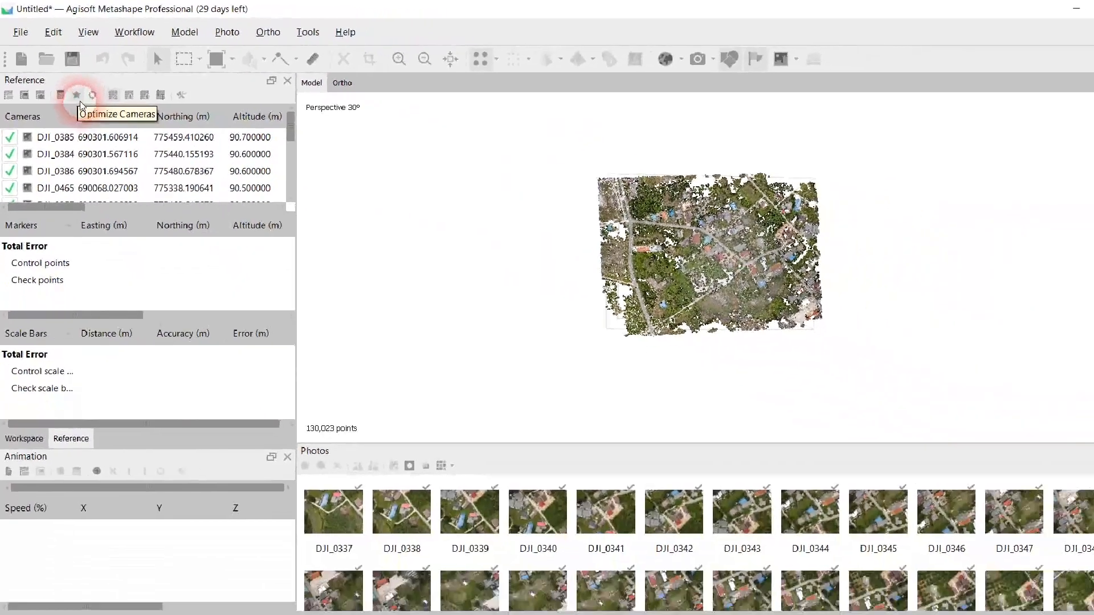
# Optimize the camera alignment, fitting f, k1, k2, k3, cx, cy, p1 and p2.
pyautogui.click(82, 102)
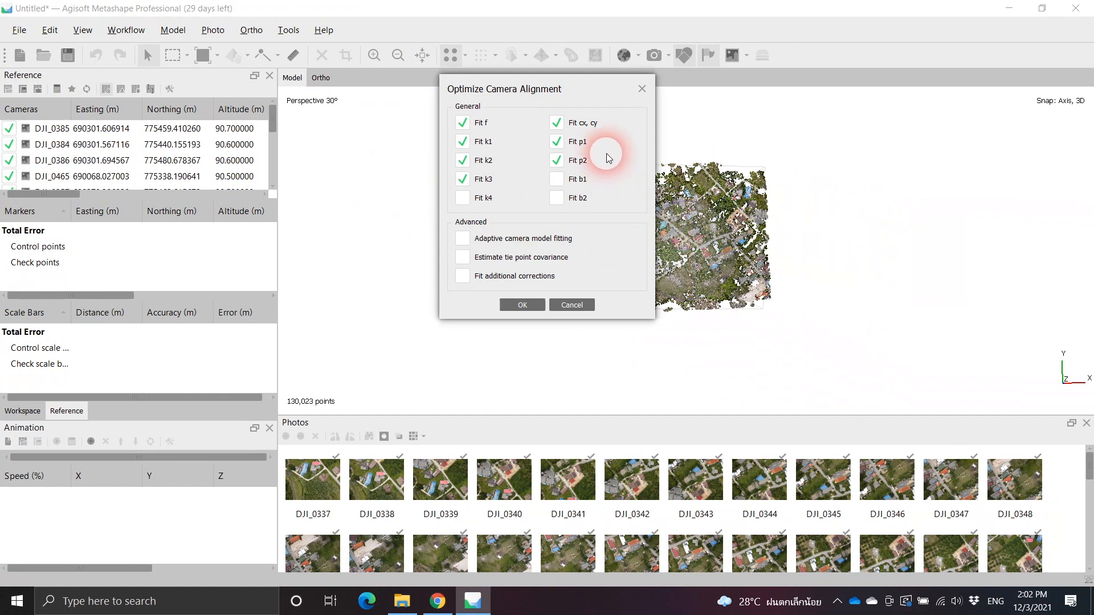
pyautogui.click(517, 307)
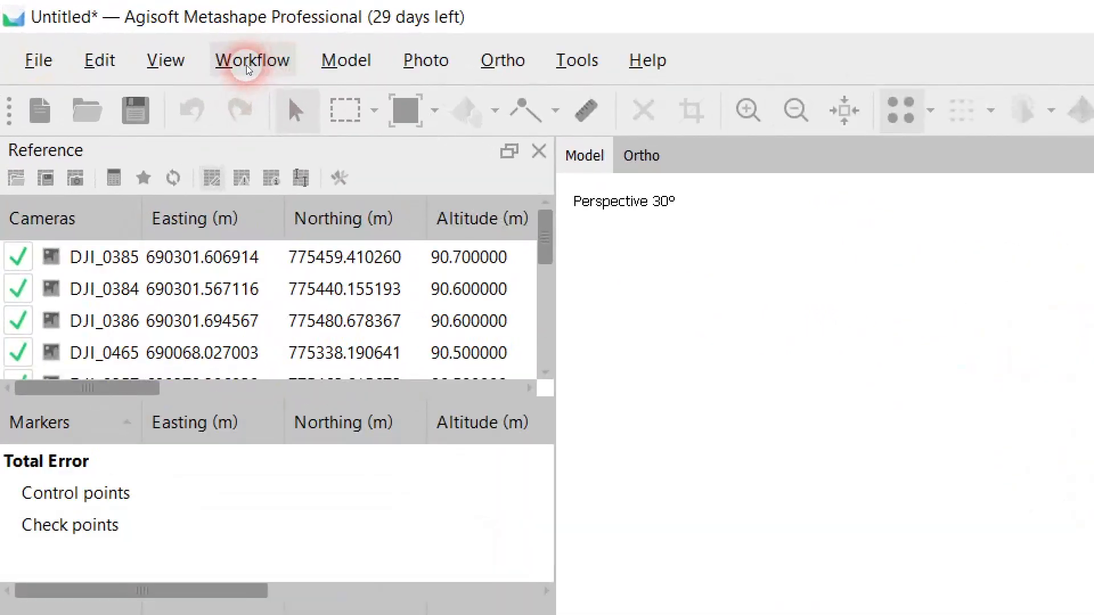
# Build the dense point cloud with Medium quality.
pyautogui.click(122, 32)
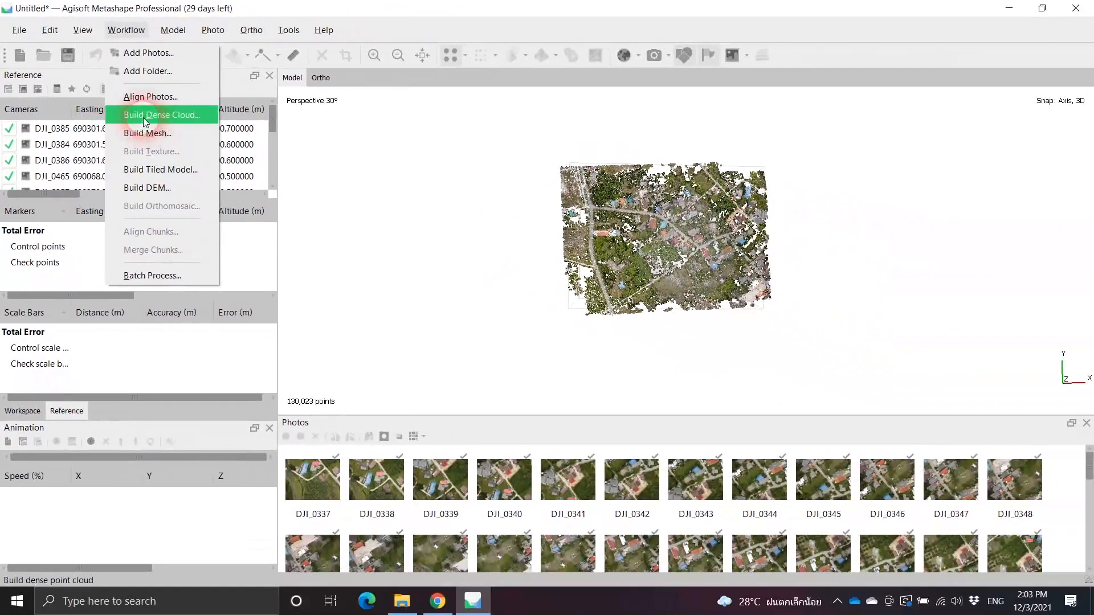
pyautogui.click(281, 230)
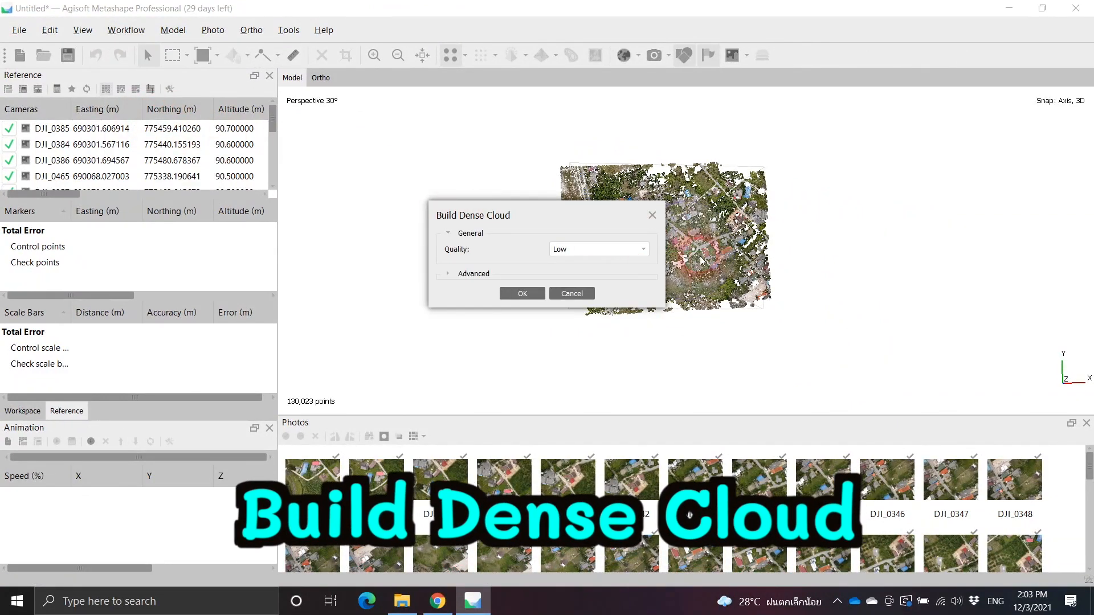
pyautogui.click(645, 249)
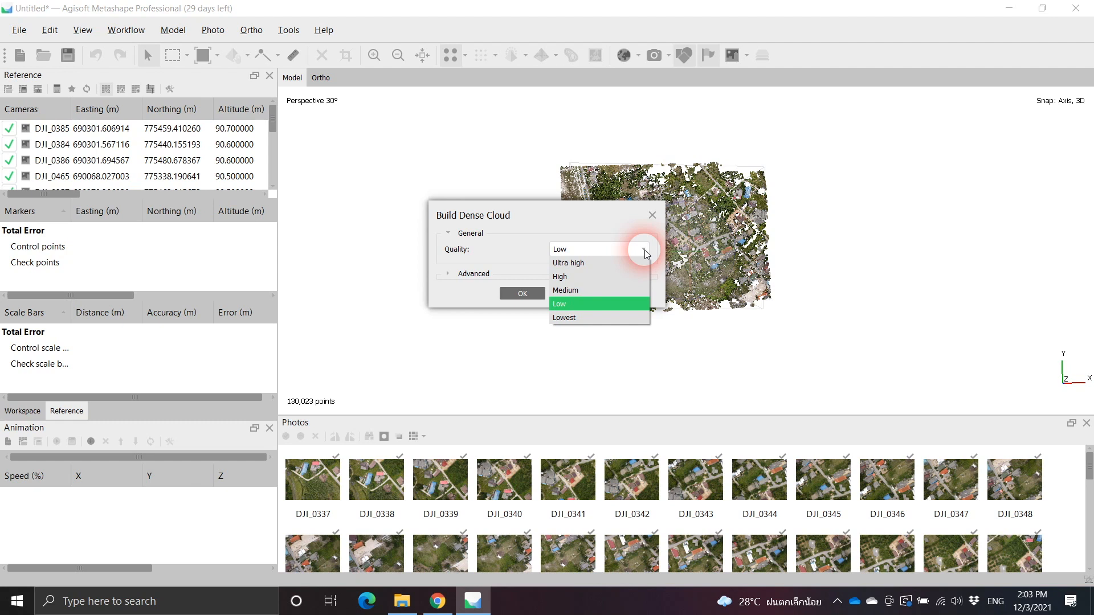
pyautogui.click(610, 290)
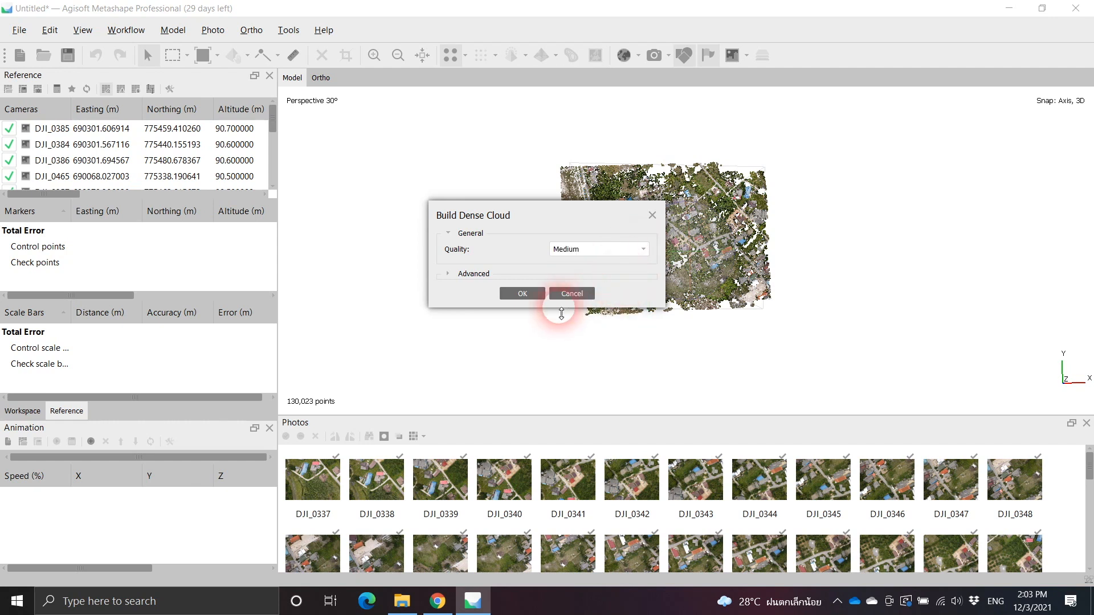
pyautogui.click(538, 292)
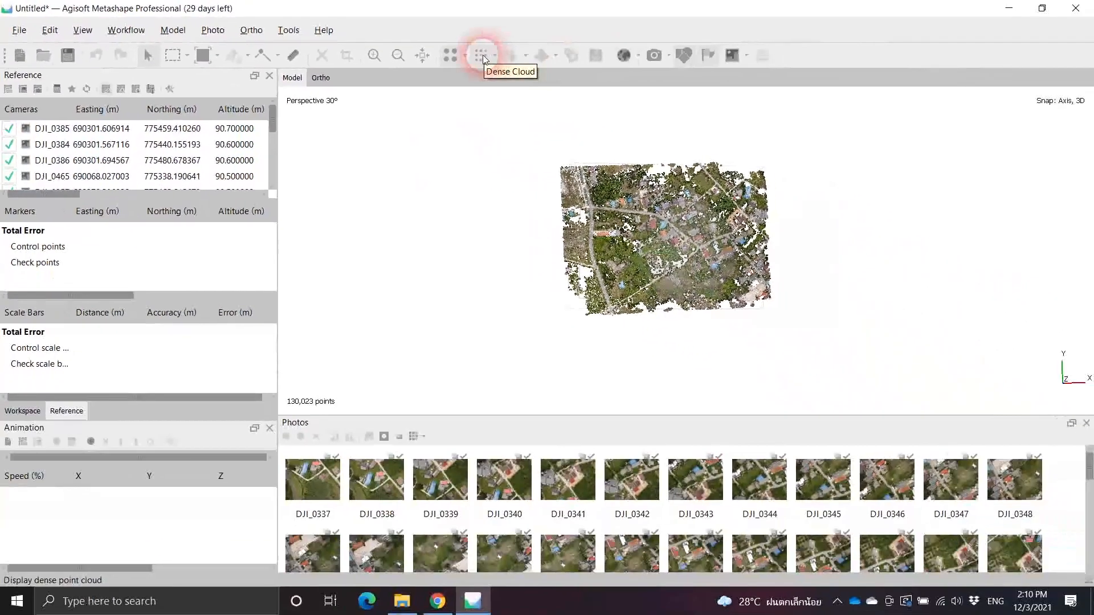
# Display the dense cloud and examine the houses, roads, trees and outer edges of the surveyed area up close.
pyautogui.click(483, 55)
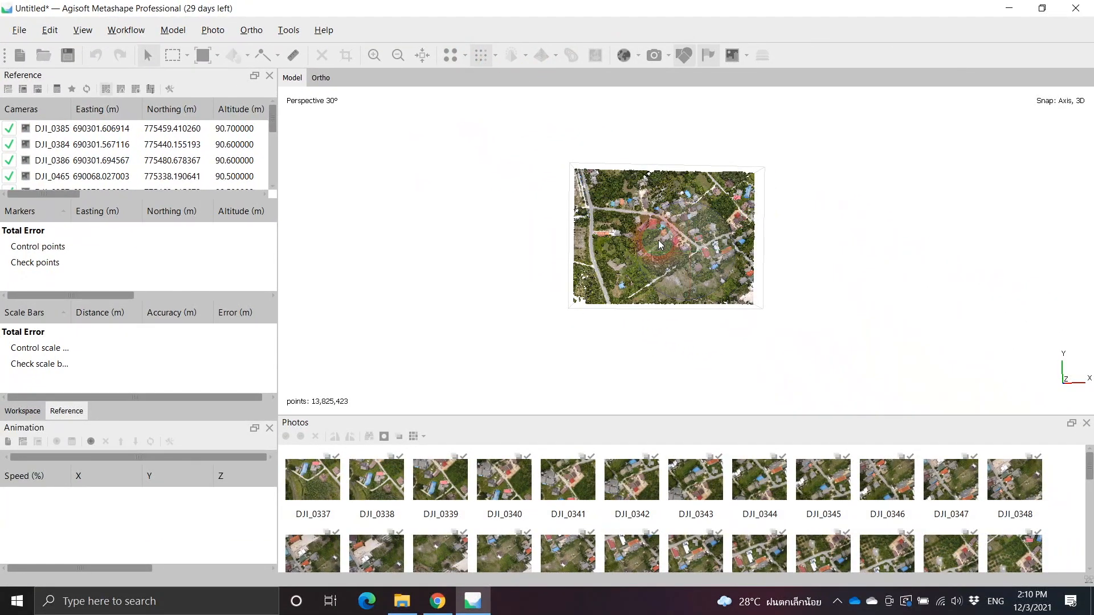
pyautogui.scroll(3, 658, 240)
pyautogui.scroll(5, 658, 240)
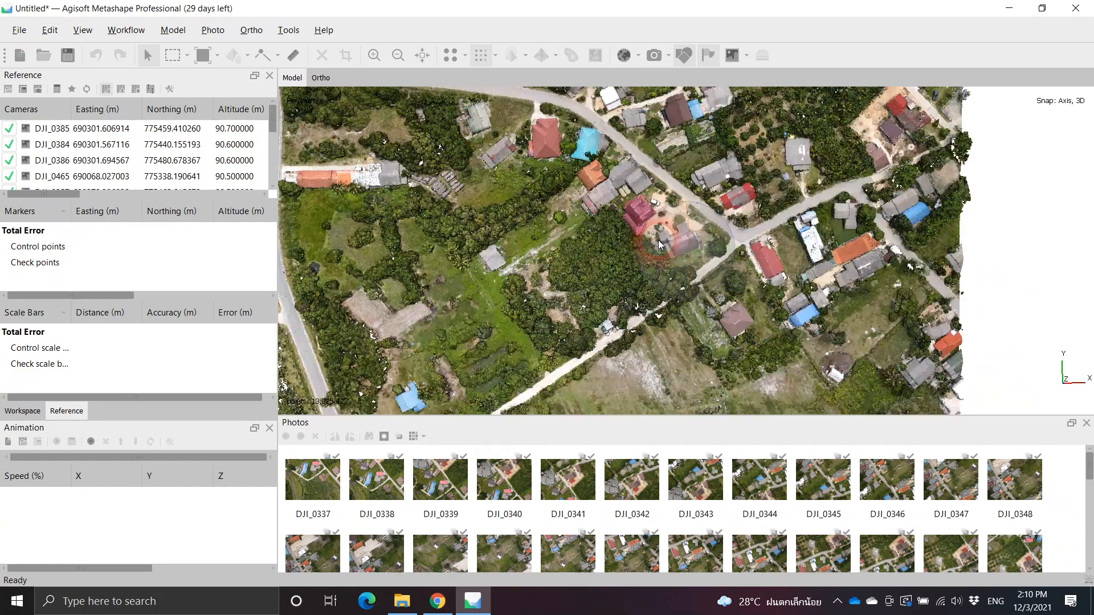
pyautogui.scroll(3, 703, 195)
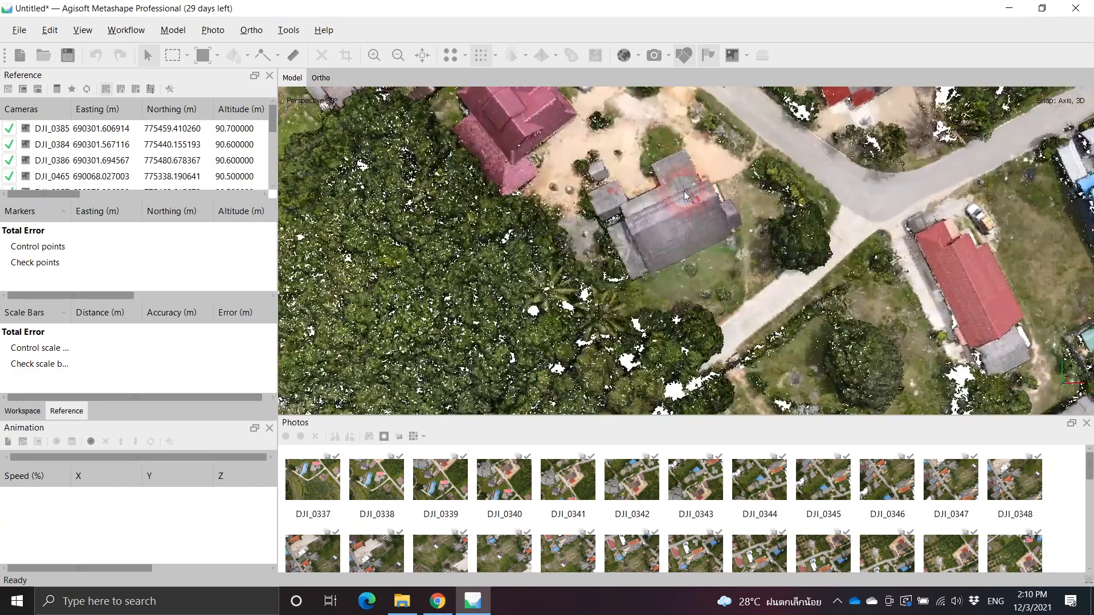
pyautogui.moveTo(600, 140); pyautogui.dragTo(604, 300, button='middle')
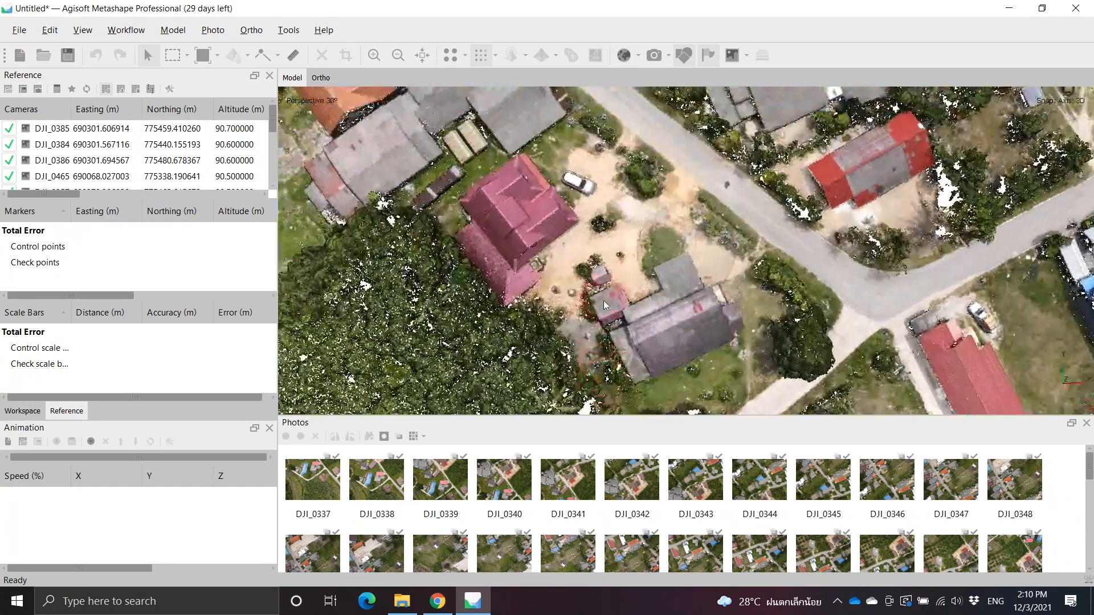
pyautogui.moveTo(565, 128); pyautogui.dragTo(567, 265, button='middle')
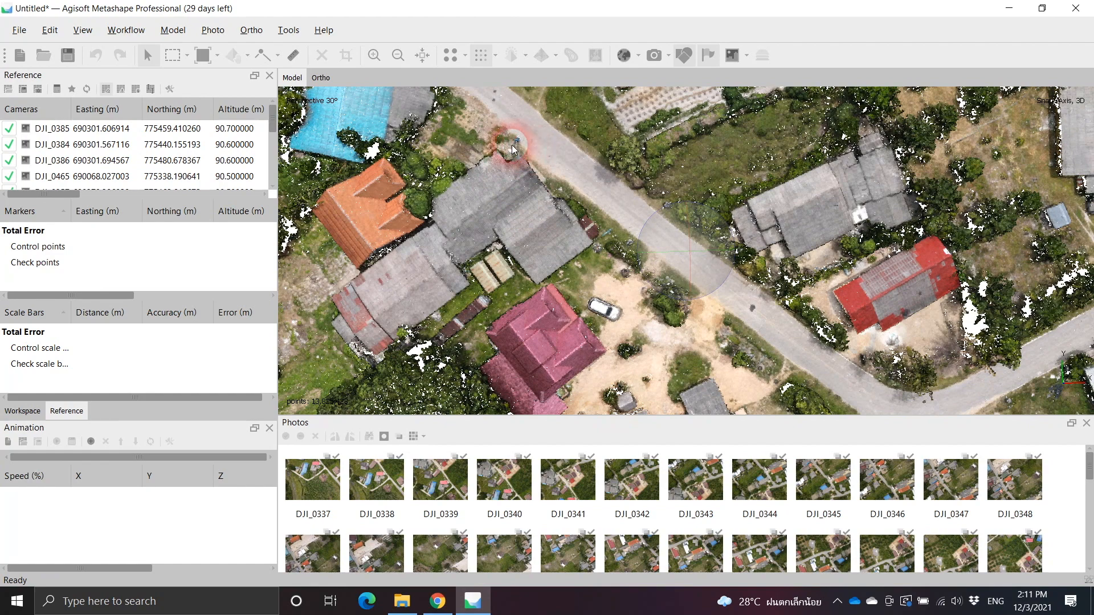
pyautogui.moveTo(488, 121); pyautogui.dragTo(538, 242)
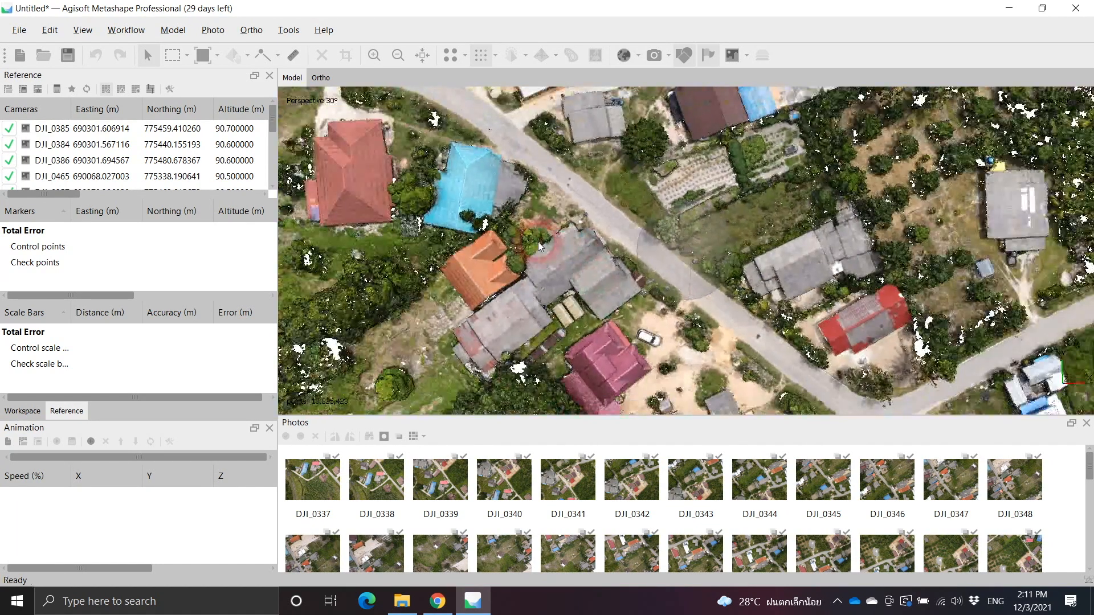
pyautogui.scroll(-5, 538, 242)
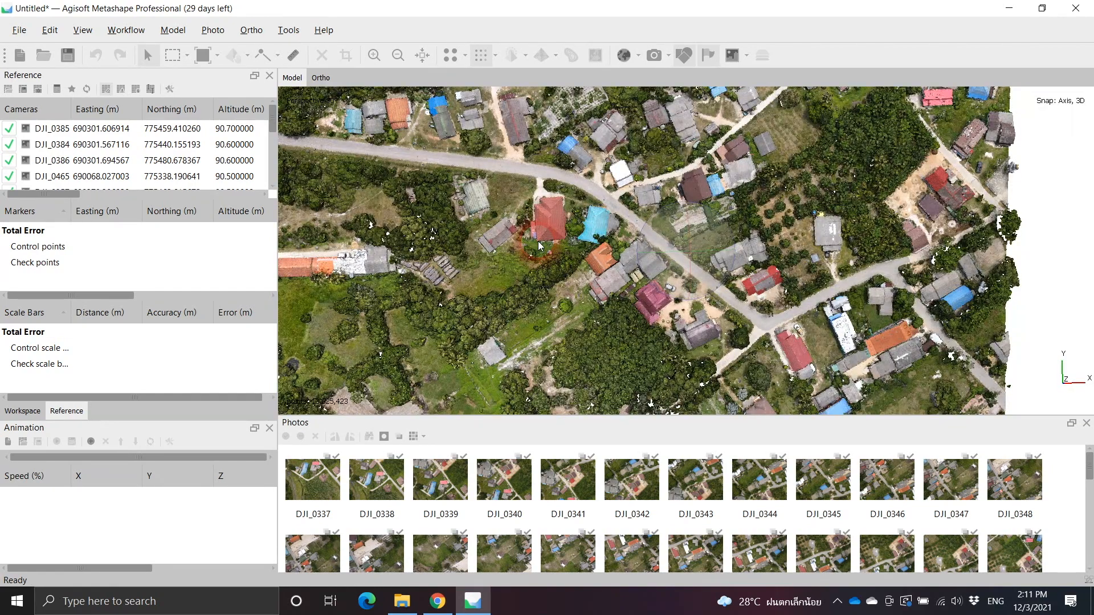
pyautogui.moveTo(491, 155); pyautogui.dragTo(587, 344)
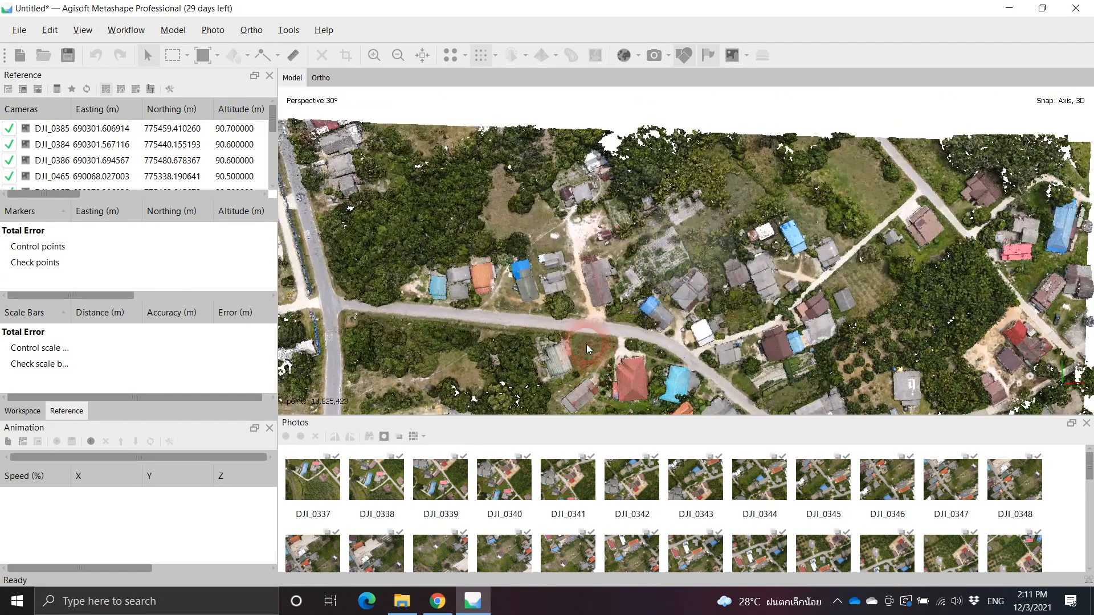
pyautogui.moveTo(592, 241); pyautogui.dragTo(597, 77)
pyautogui.scroll(6, 833, 254)
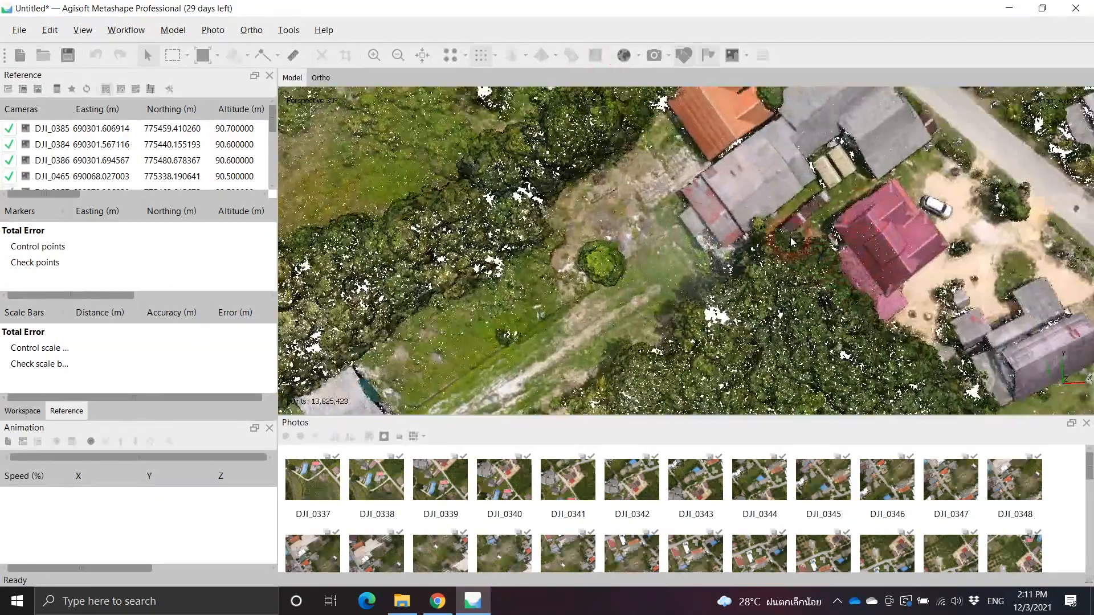
pyautogui.moveTo(791, 238); pyautogui.dragTo(472, 286)
pyautogui.moveTo(868, 249); pyautogui.dragTo(460, 252)
pyautogui.moveTo(756, 275); pyautogui.dragTo(745, 275)
pyautogui.moveTo(745, 279); pyautogui.dragTo(559, 275, button='middle')
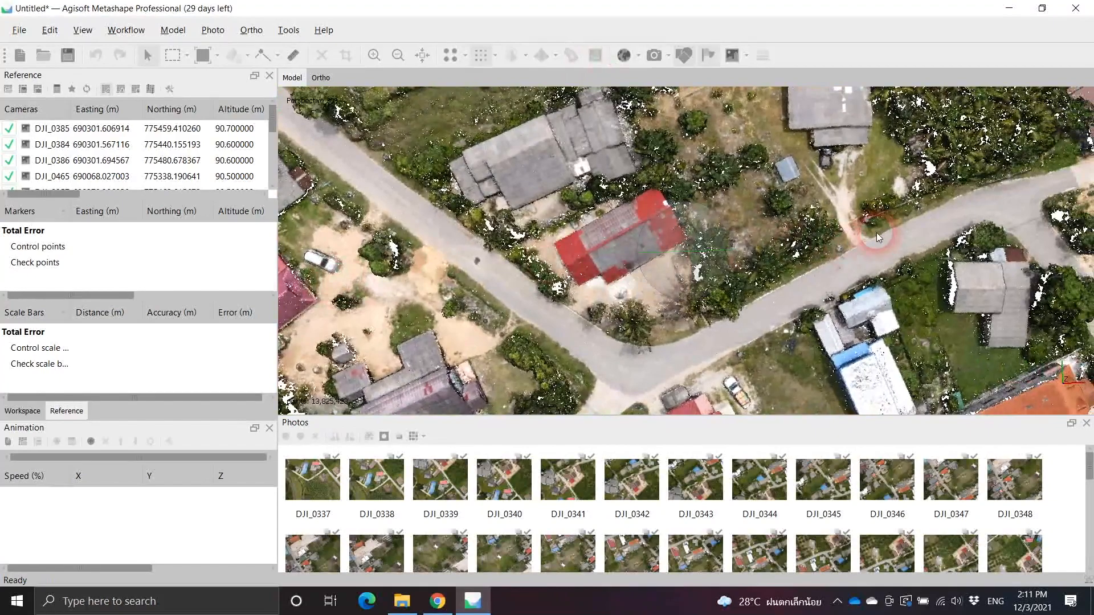
pyautogui.scroll(-2, 876, 232)
pyautogui.moveTo(716, 321); pyautogui.dragTo(737, 134, button='middle')
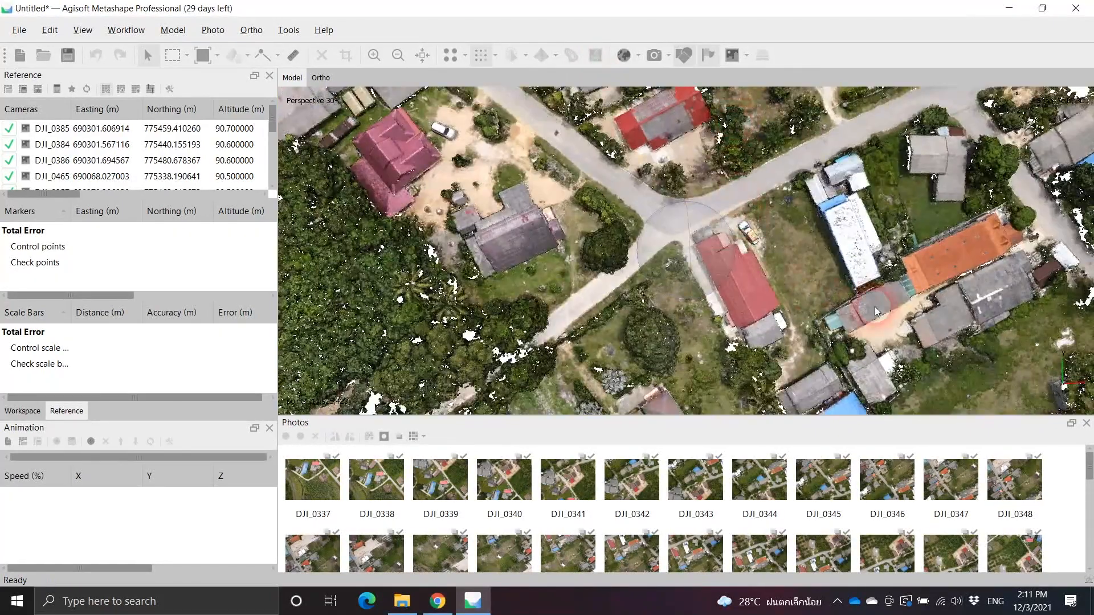
pyautogui.moveTo(807, 321); pyautogui.dragTo(695, 231, button='middle')
pyautogui.scroll(-2, 690, 254)
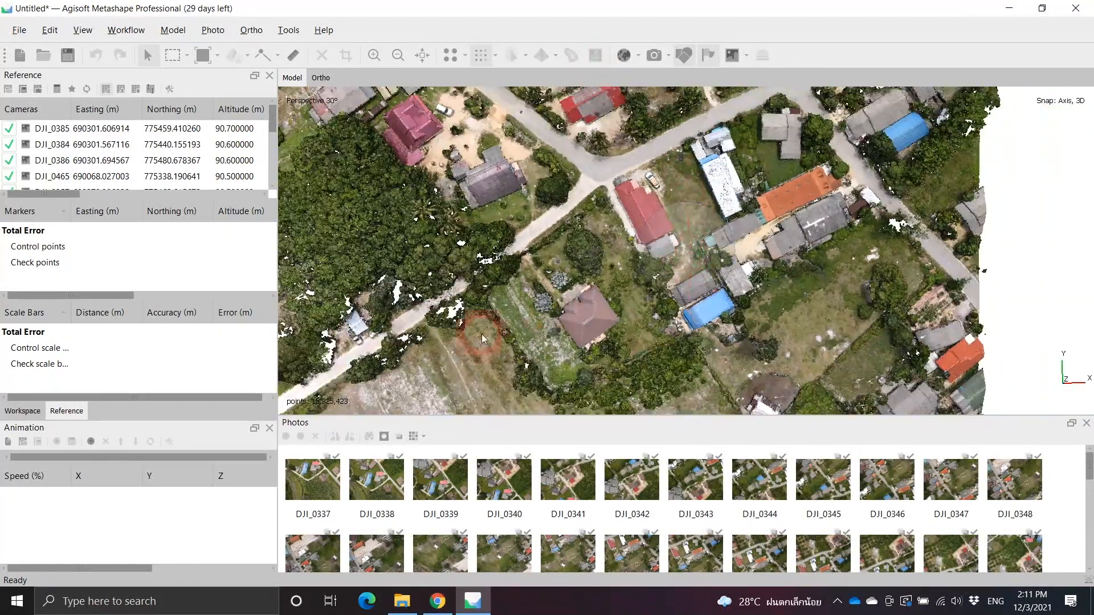
pyautogui.moveTo(558, 277); pyautogui.dragTo(743, 130, button='middle')
pyautogui.moveTo(519, 254); pyautogui.dragTo(804, 174, button='middle')
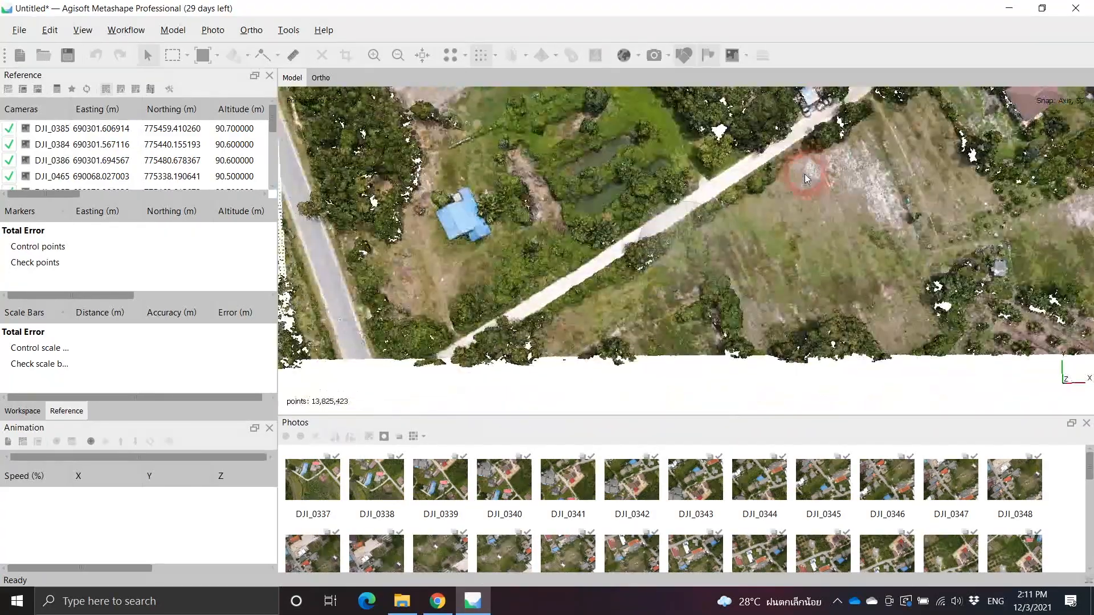
pyautogui.moveTo(576, 174); pyautogui.dragTo(554, 396, button='middle')
pyautogui.moveTo(509, 245); pyautogui.dragTo(441, 397, button='middle')
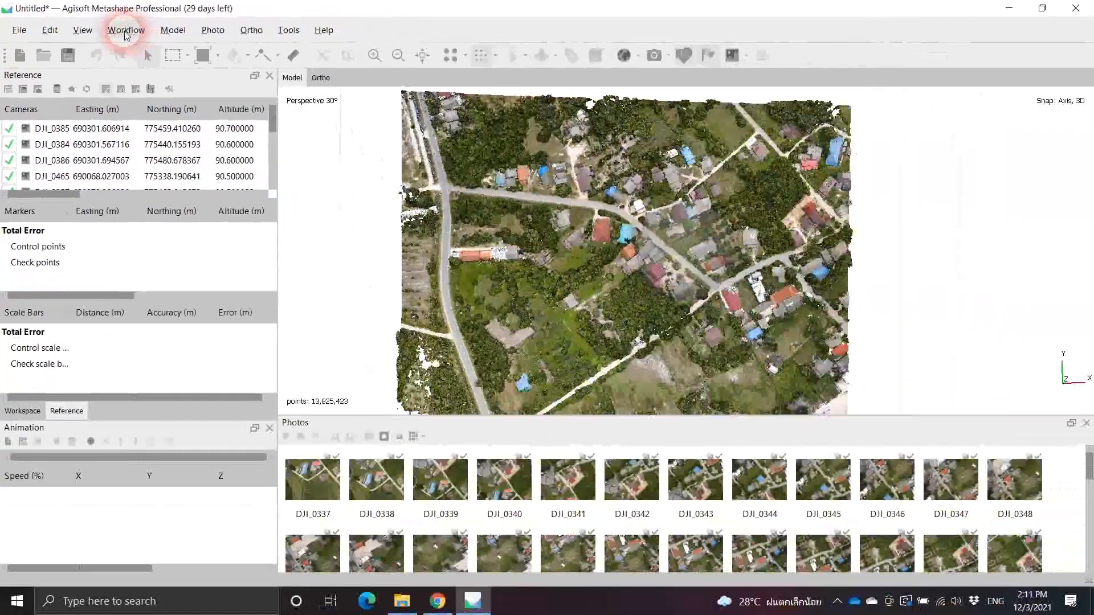
pyautogui.click(250, 61)
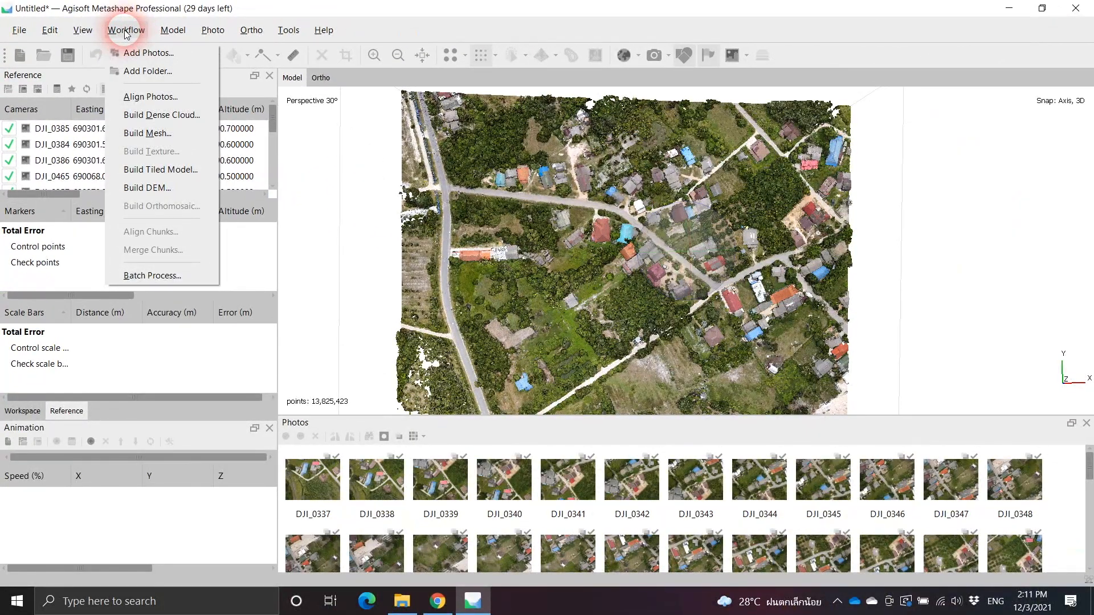
pyautogui.click(157, 191)
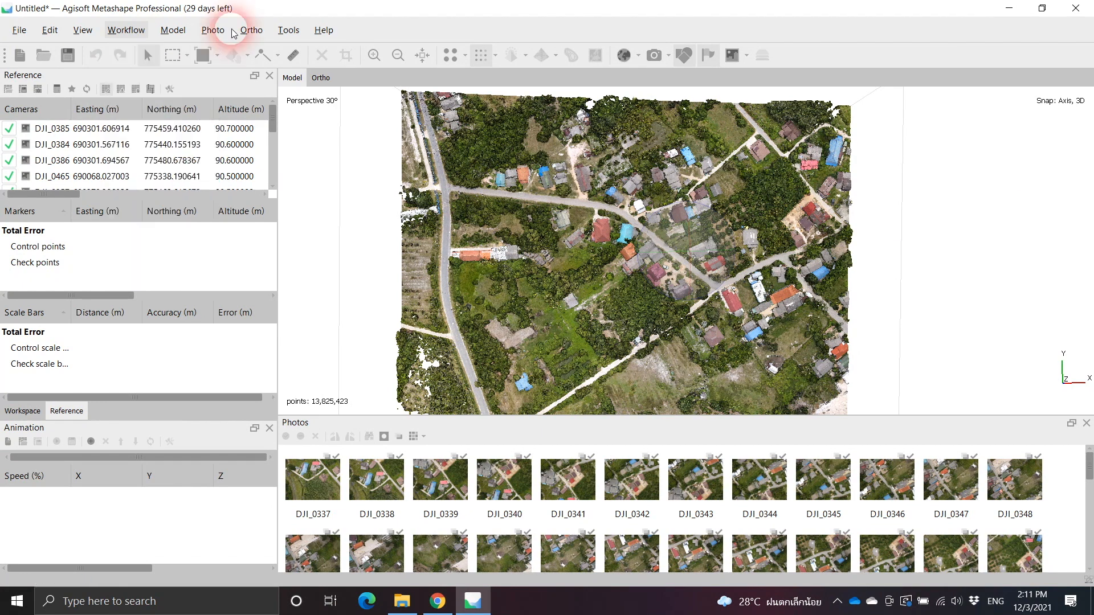
pyautogui.click(300, 7)
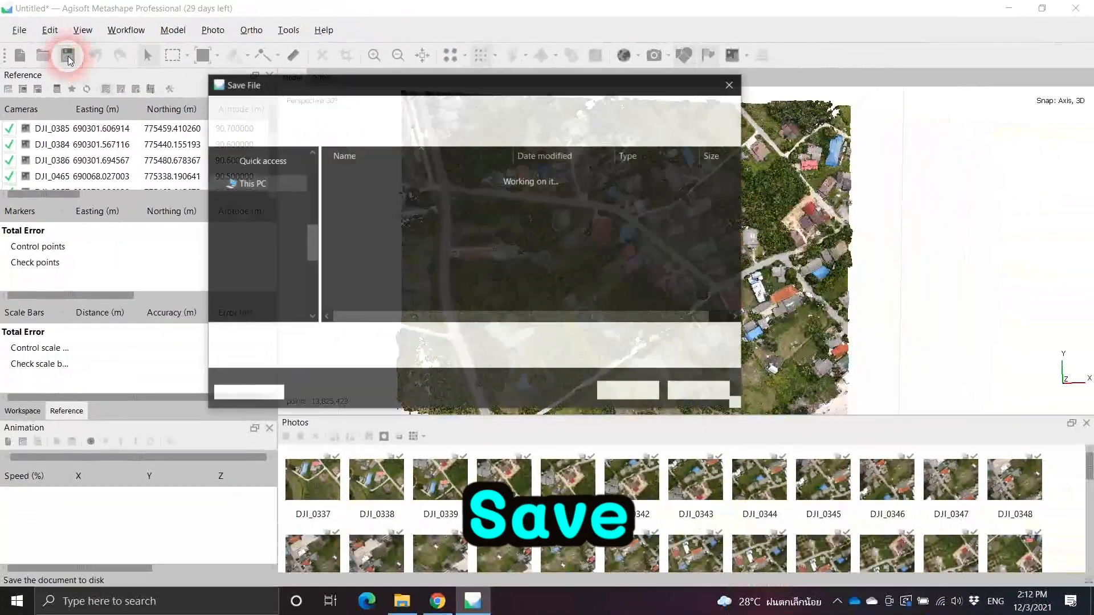
# Save the project as TestMA2 in Metashape Project (*.psx) format in the Mavic Air 2 folder.
pyautogui.click(339, 343)
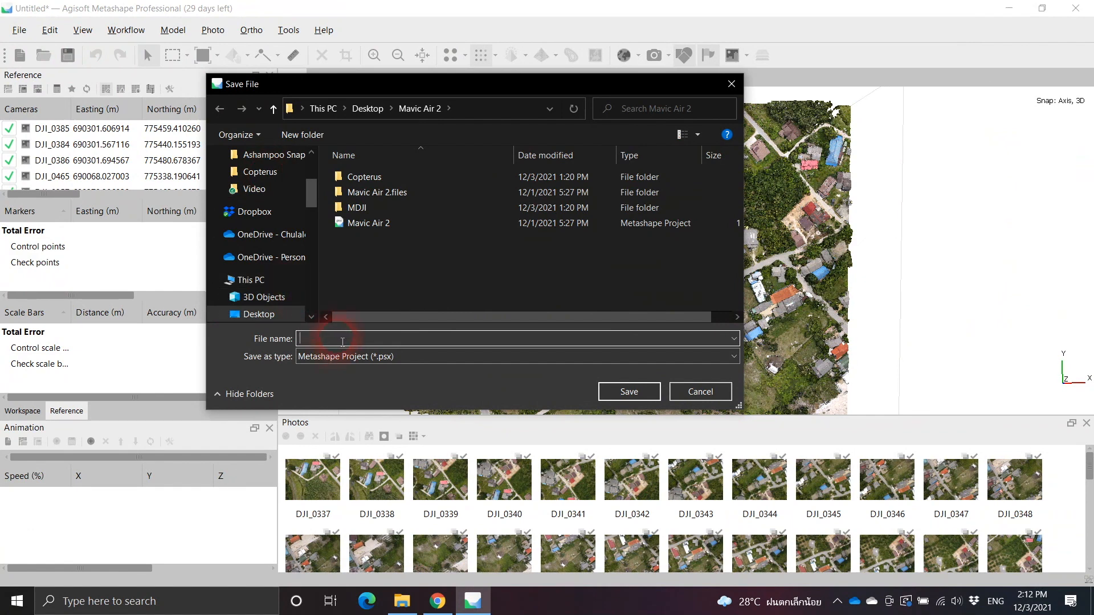
pyautogui.write('TestMA2')
pyautogui.click(633, 392)
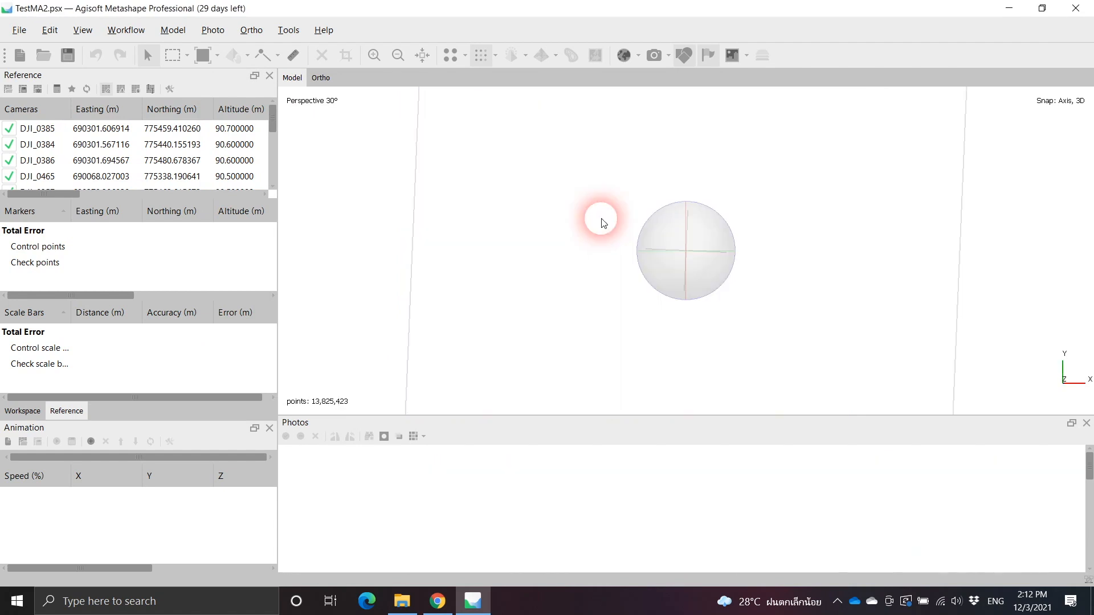
# Build a DEM from the dense cloud in geographic projection WGS 84 / UTM zone 47N with default interpolation enabled.
pyautogui.scroll(4, 601, 220)
pyautogui.scroll(-4, 601, 221)
pyautogui.scroll(-2, 601, 220)
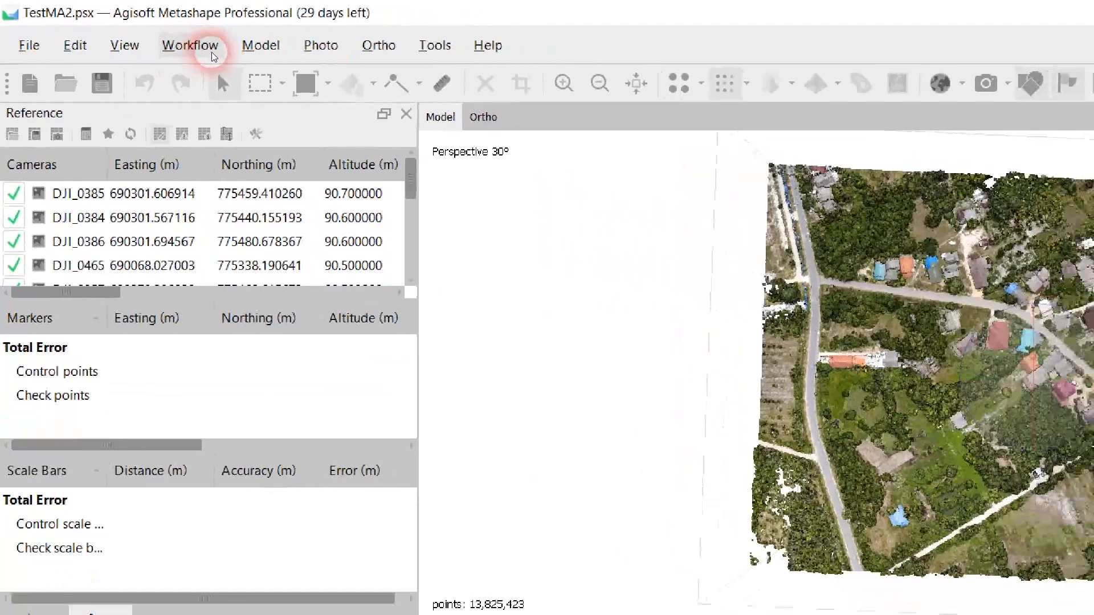
pyautogui.click(126, 30)
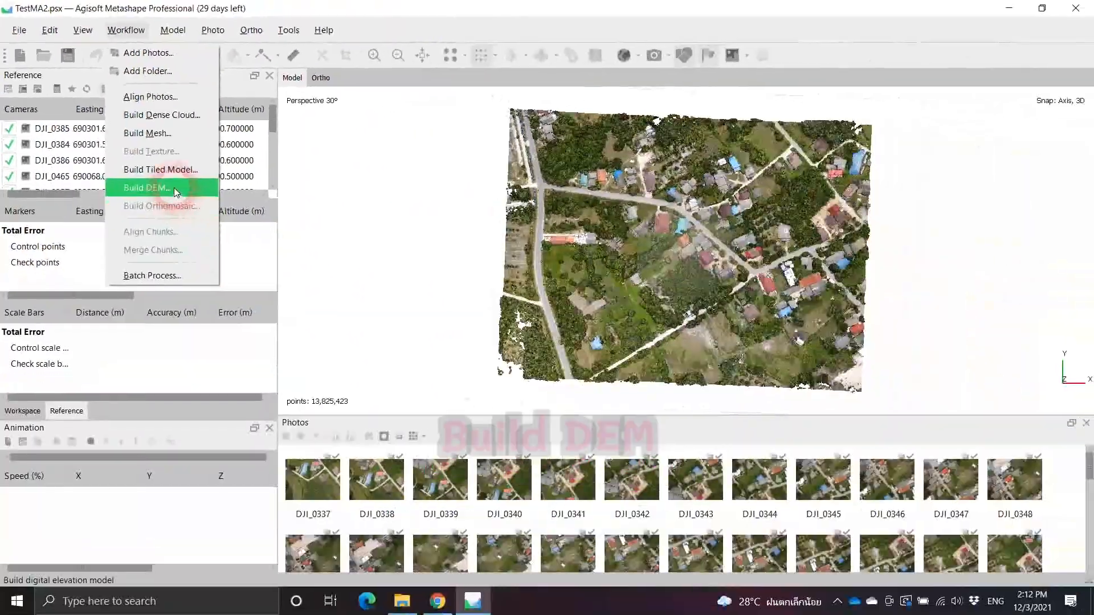
pyautogui.click(173, 187)
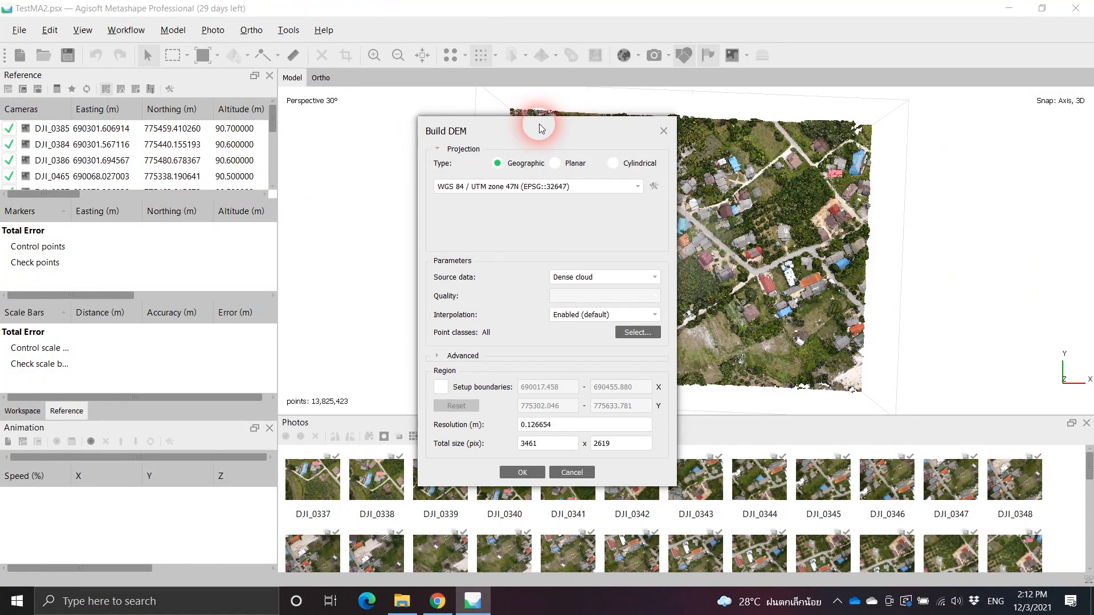
pyautogui.moveTo(539, 124); pyautogui.dragTo(584, 66)
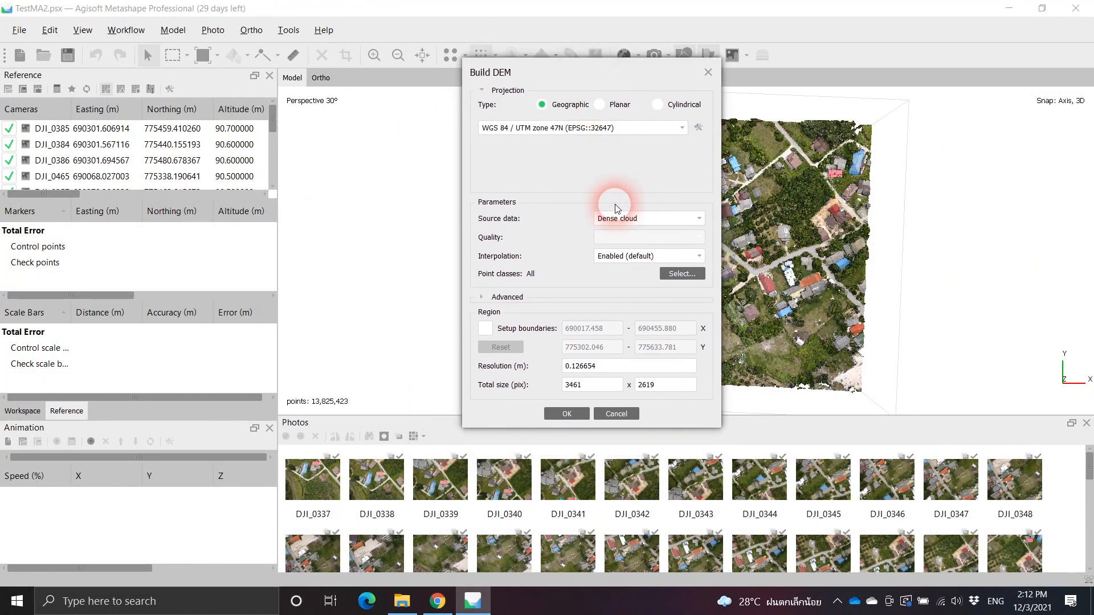
pyautogui.click(700, 218)
pyautogui.click(701, 219)
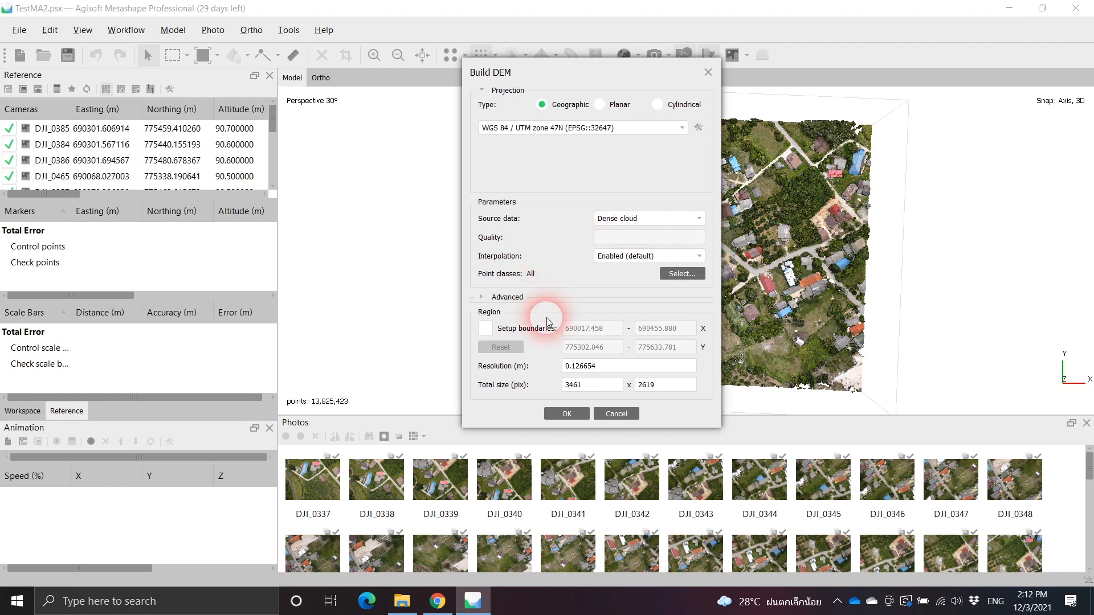
pyautogui.click(552, 413)
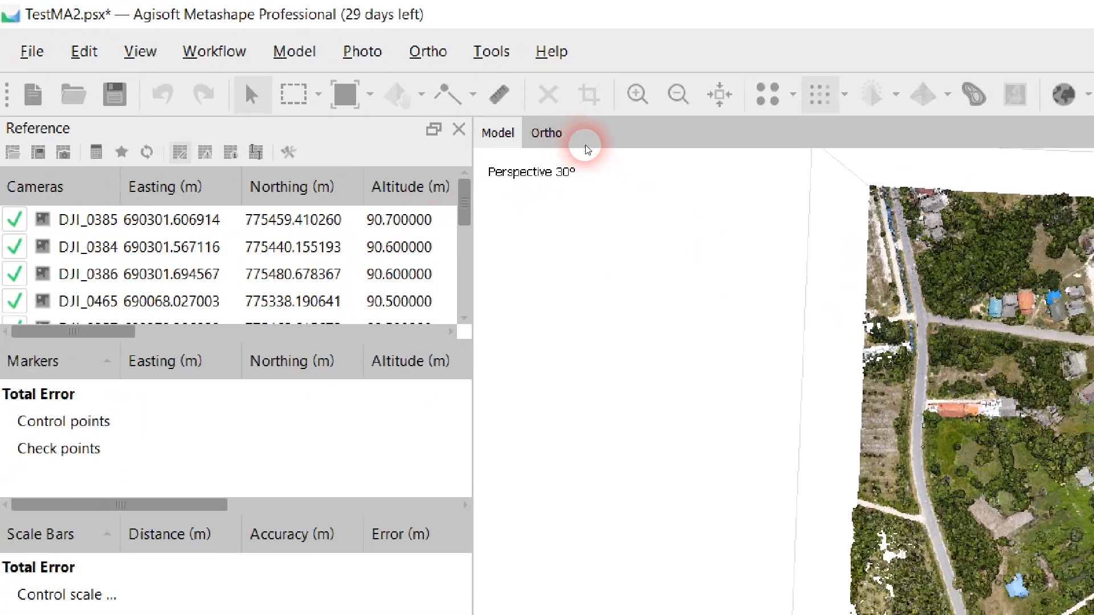
# Open the DEM in the ortho view and examine the elevations of the buildings, roads and trees.
pyautogui.click(547, 155)
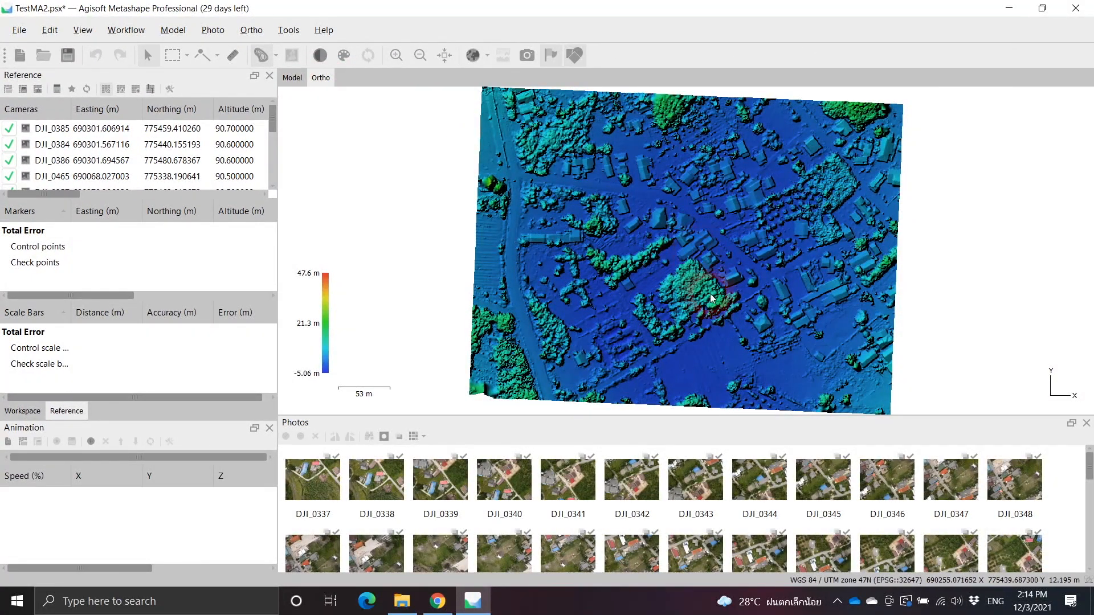
pyautogui.scroll(5, 706, 256)
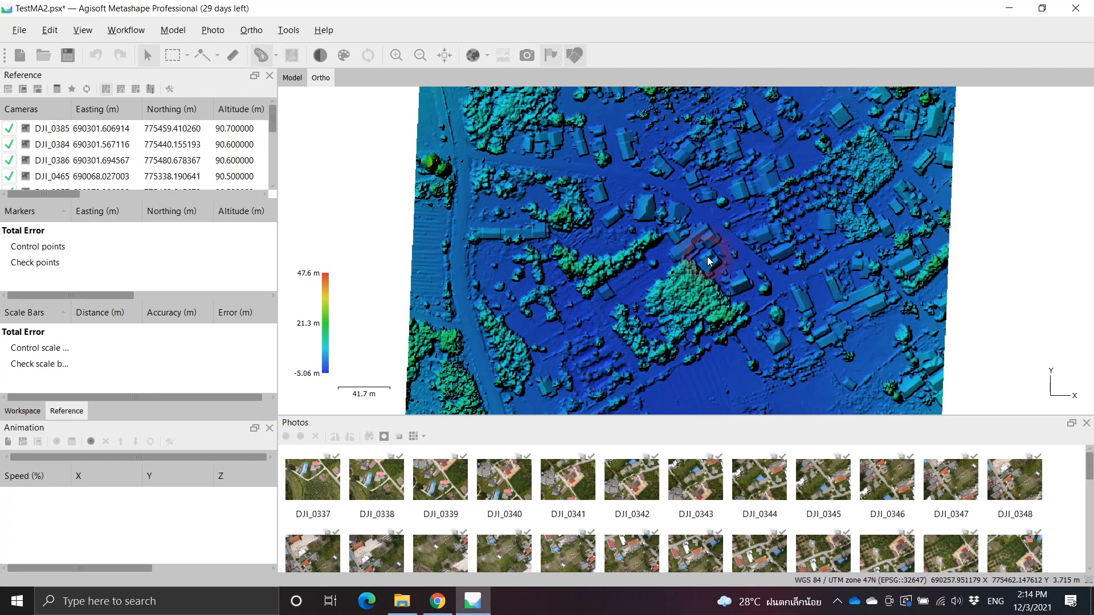
pyautogui.moveTo(711, 169); pyautogui.dragTo(501, 319)
pyautogui.moveTo(825, 270); pyautogui.dragTo(657, 130)
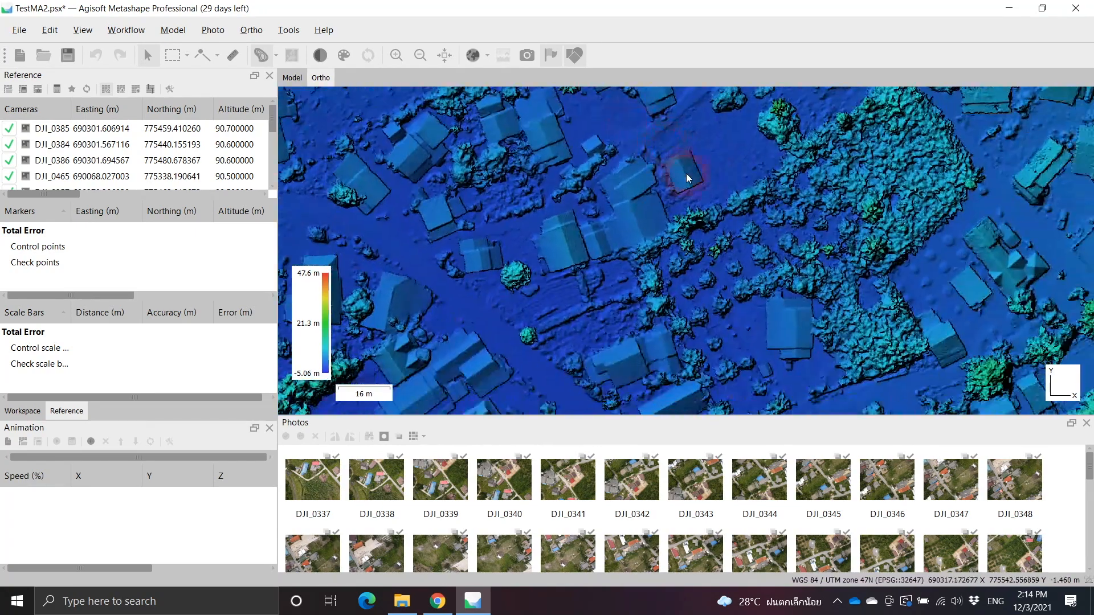
pyautogui.moveTo(815, 309); pyautogui.dragTo(763, 203)
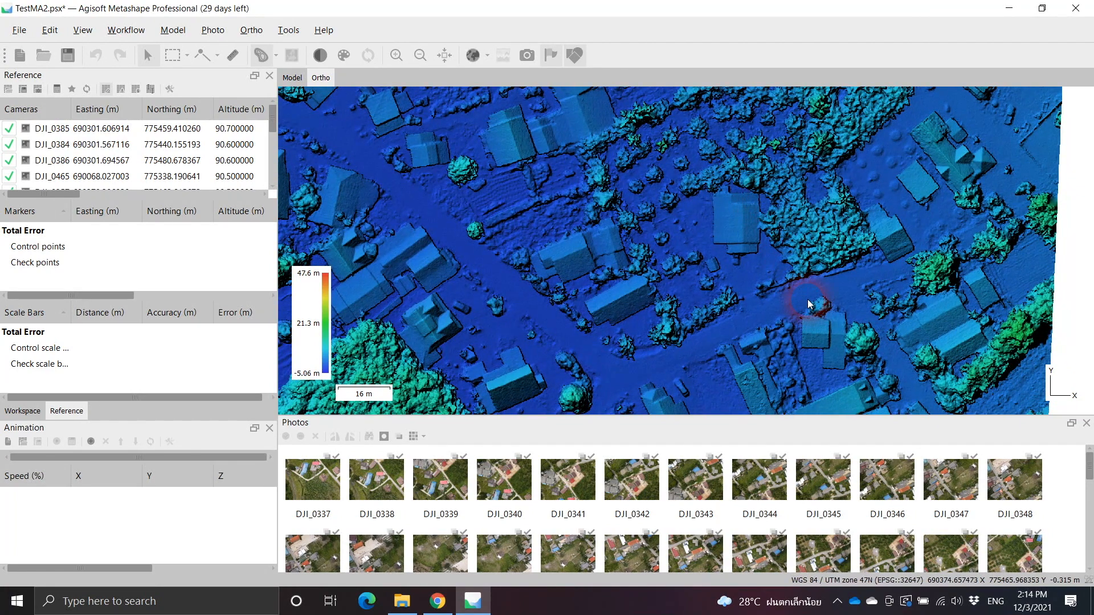
pyautogui.scroll(-1, 809, 300)
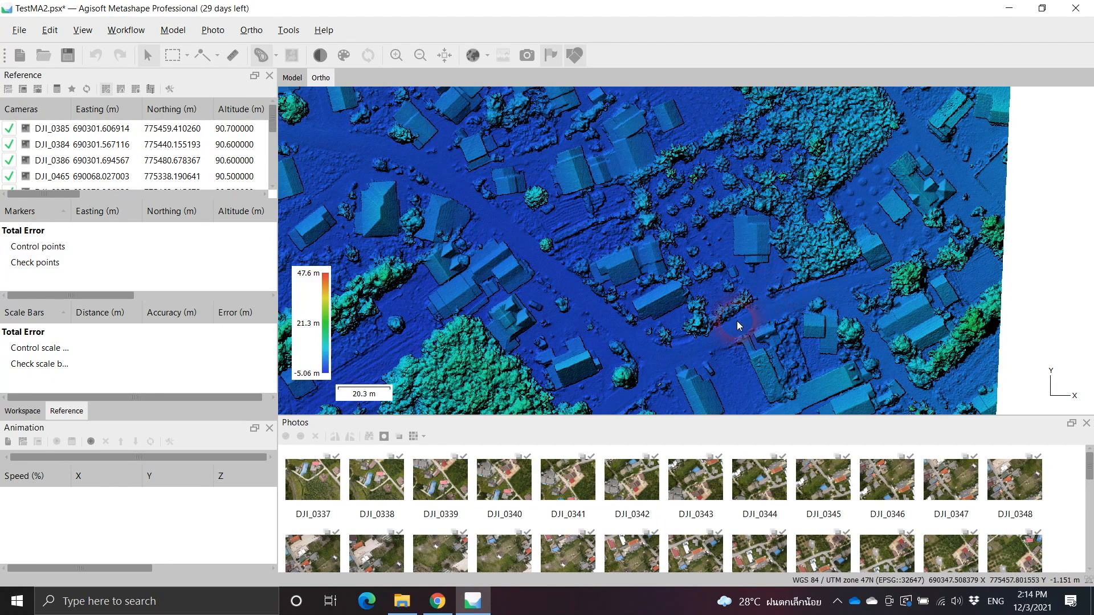
# Build an orthomosaic on the DEM surface with Mosaic blending, hole filling enabled and a 0.0316649 m pixel size.
pyautogui.moveTo(737, 320); pyautogui.dragTo(772, 167)
pyautogui.scroll(-3, 751, 259)
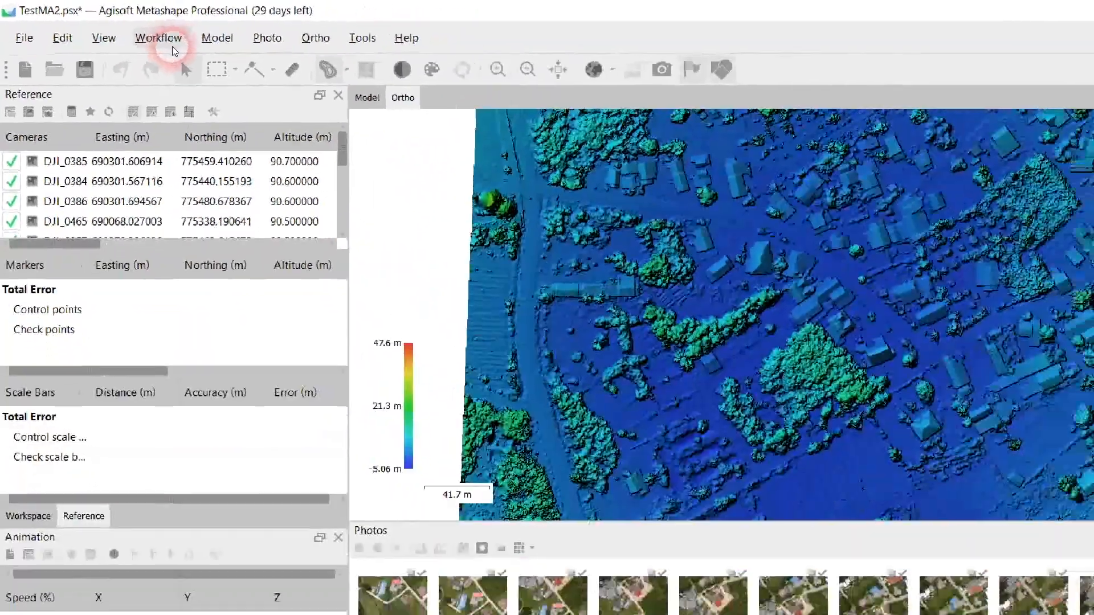
pyautogui.click(246, 63)
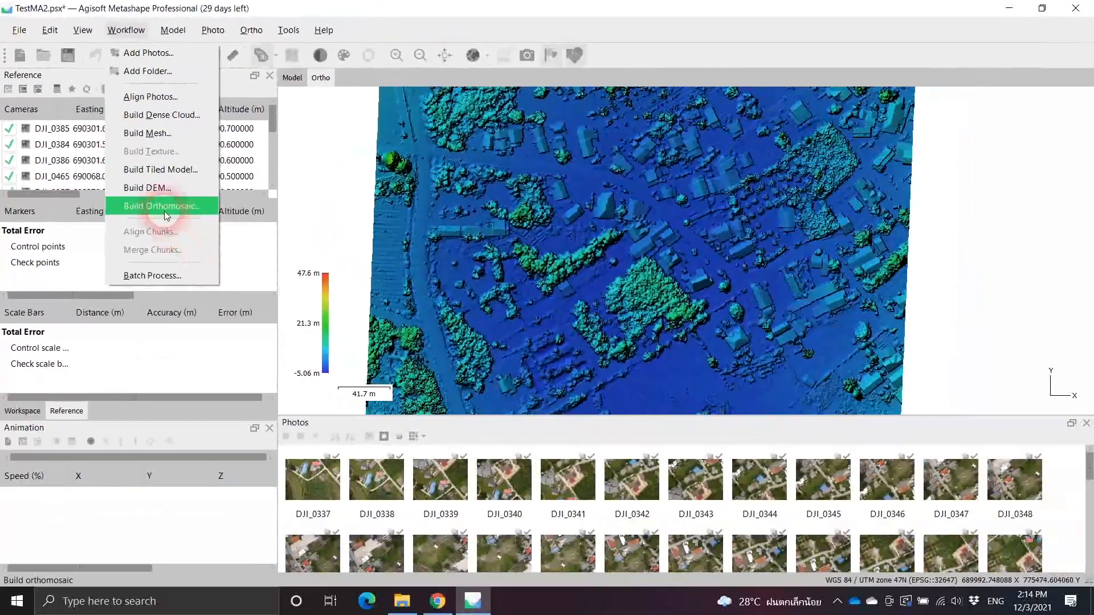
pyautogui.click(164, 211)
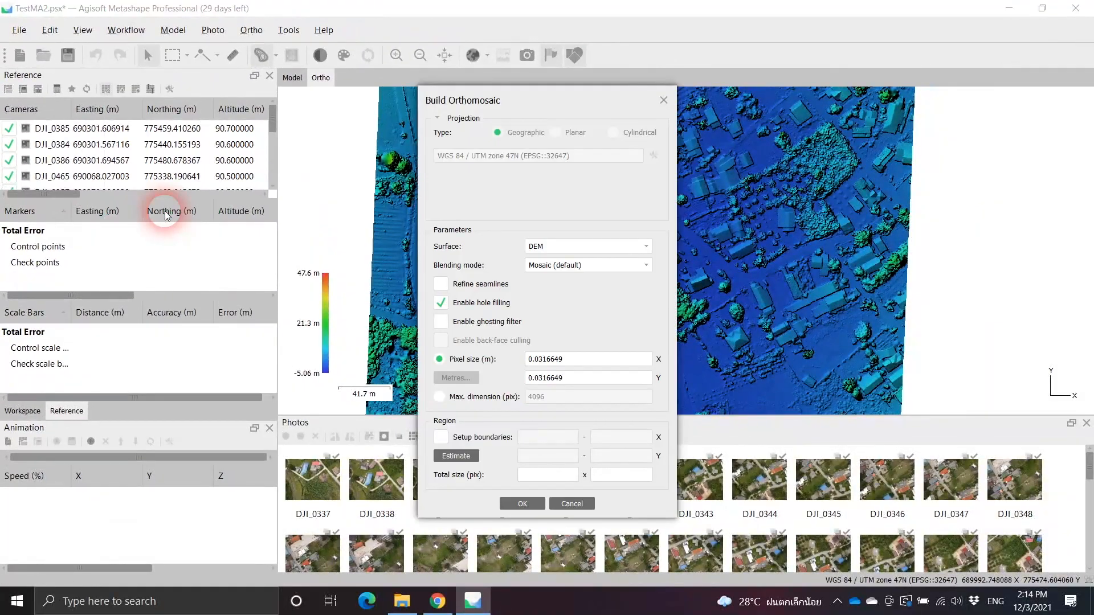
pyautogui.click(646, 246)
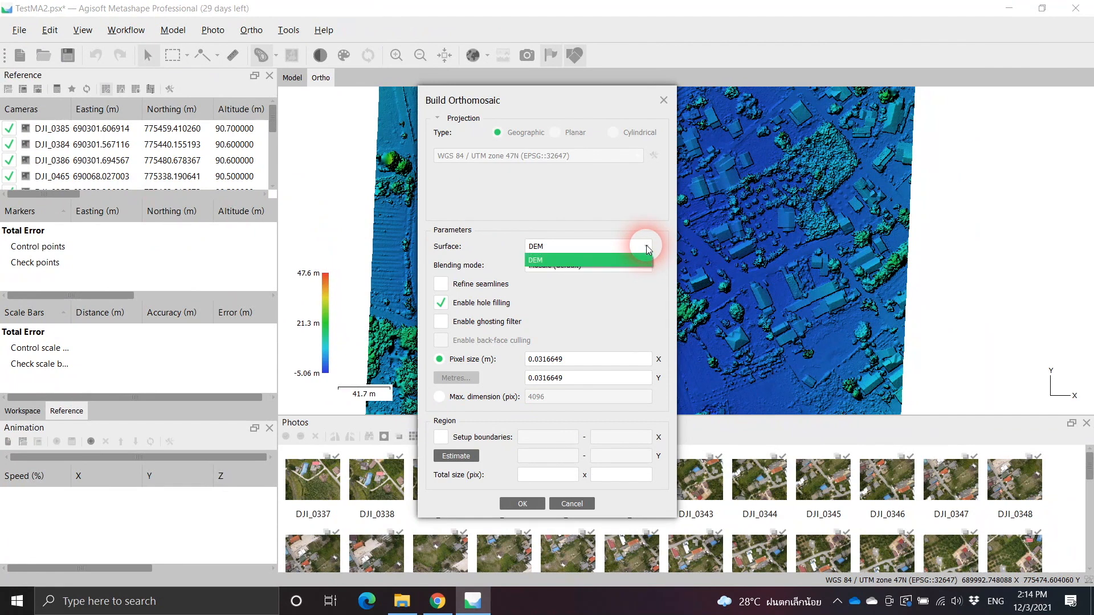
pyautogui.click(646, 245)
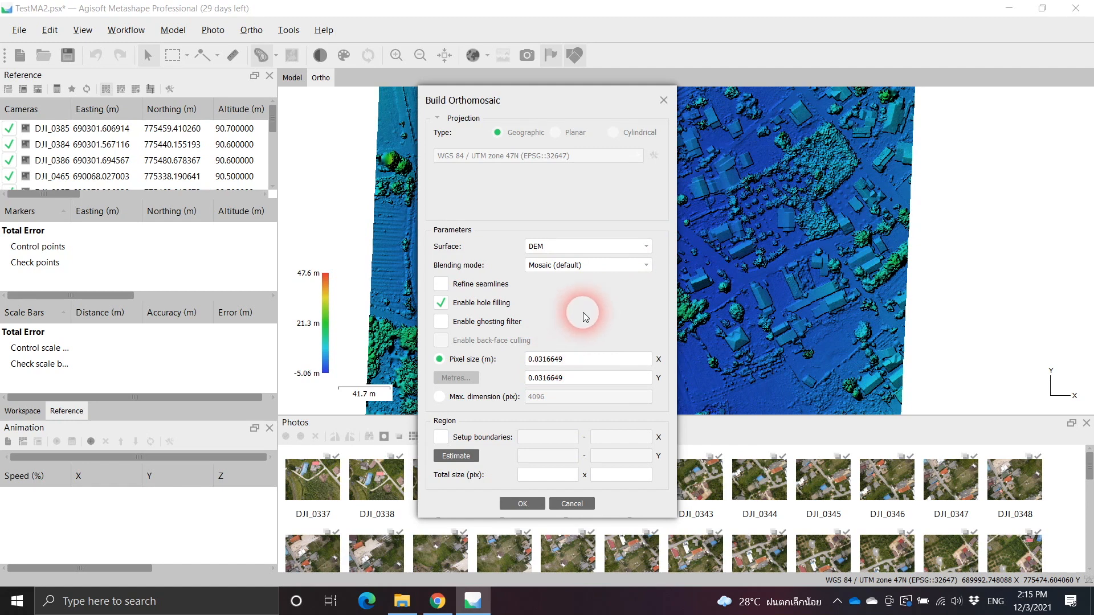
pyautogui.click(538, 505)
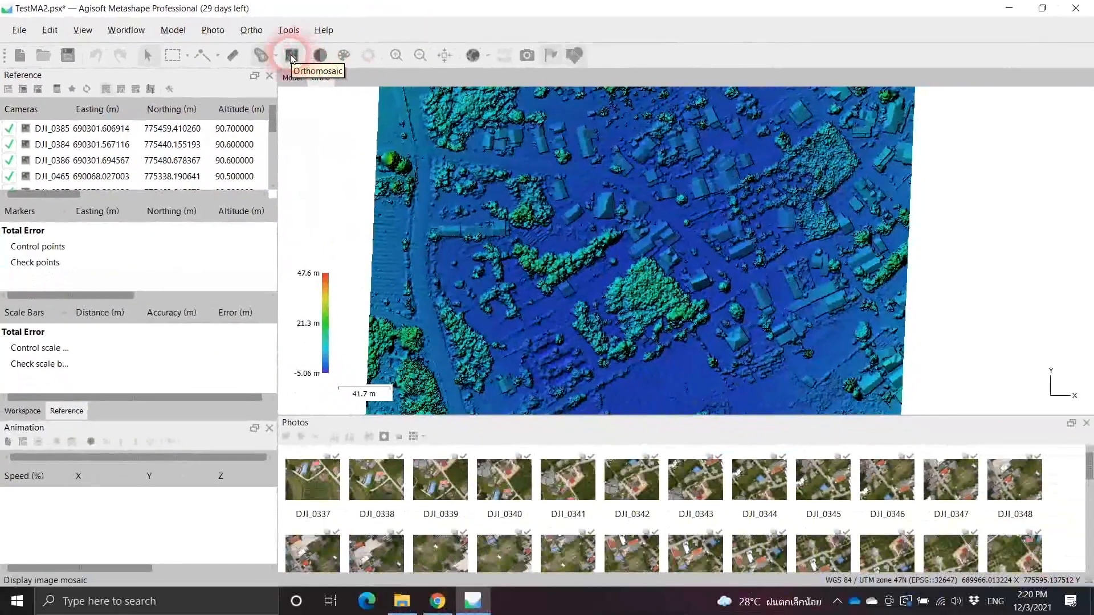
# Display the orthomosaic and examine the houses, road junctions, palm groves and fields across the surveyed area up close.
pyautogui.click(291, 56)
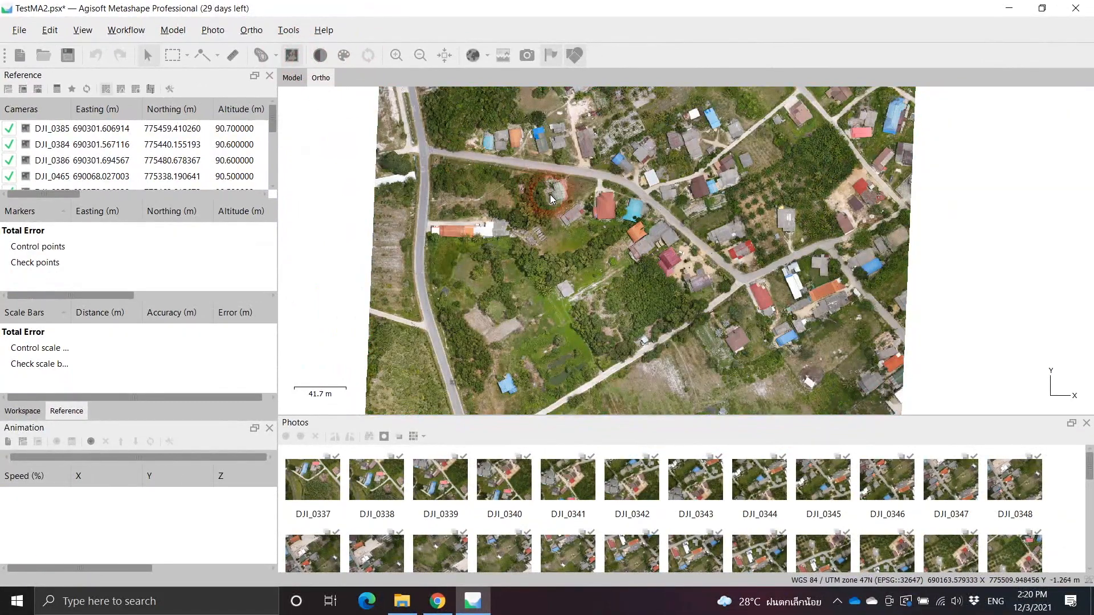
pyautogui.scroll(-1, 621, 240)
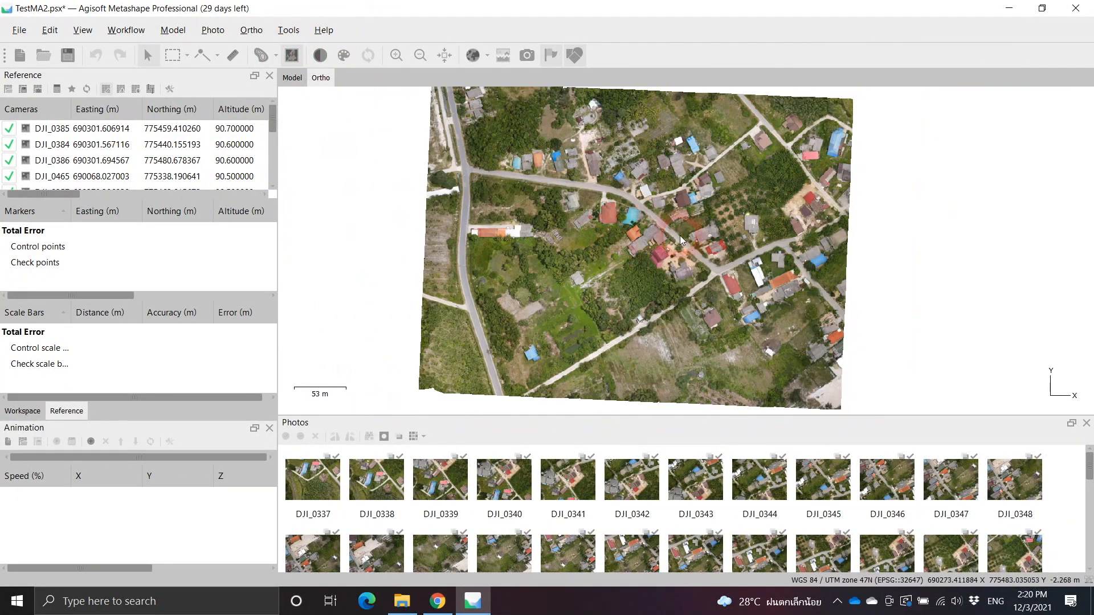
pyautogui.scroll(8, 723, 270)
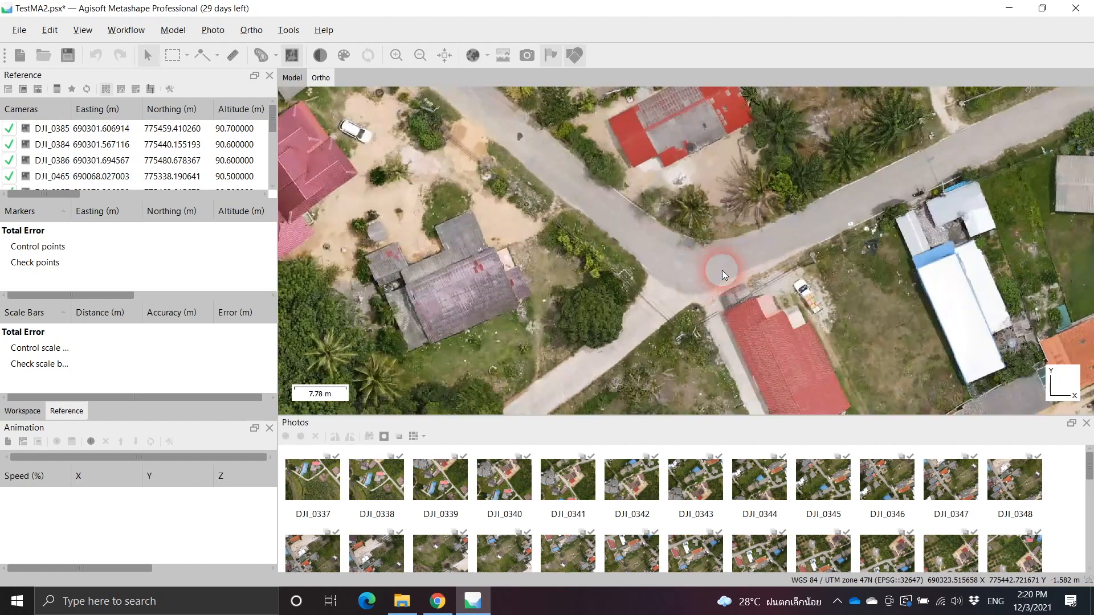
pyautogui.moveTo(502, 153); pyautogui.dragTo(685, 279)
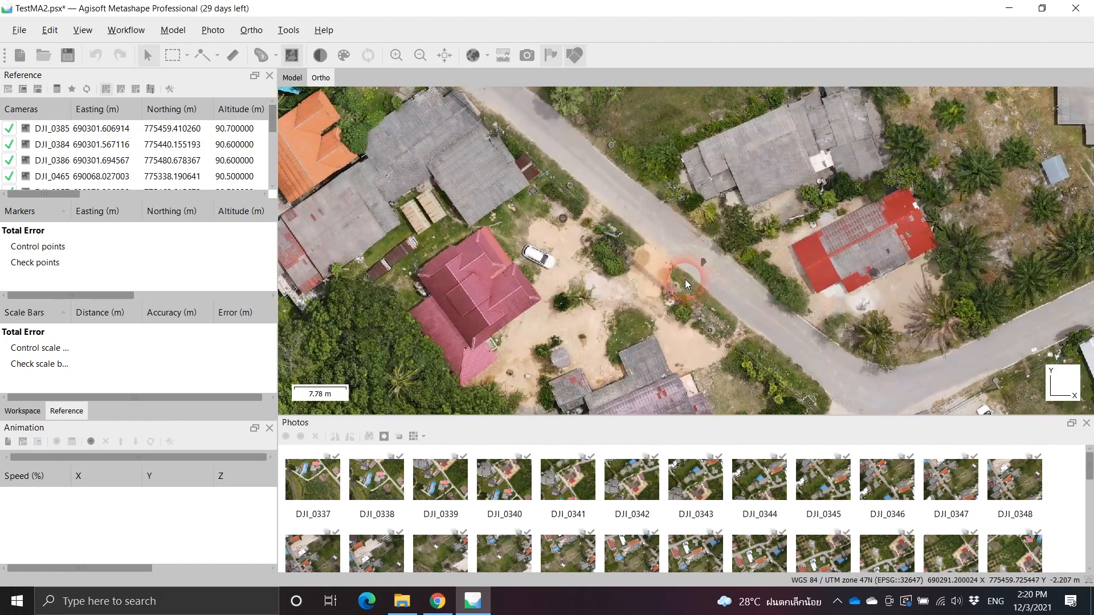
pyautogui.moveTo(536, 146); pyautogui.dragTo(683, 275)
pyautogui.scroll(-2, 683, 272)
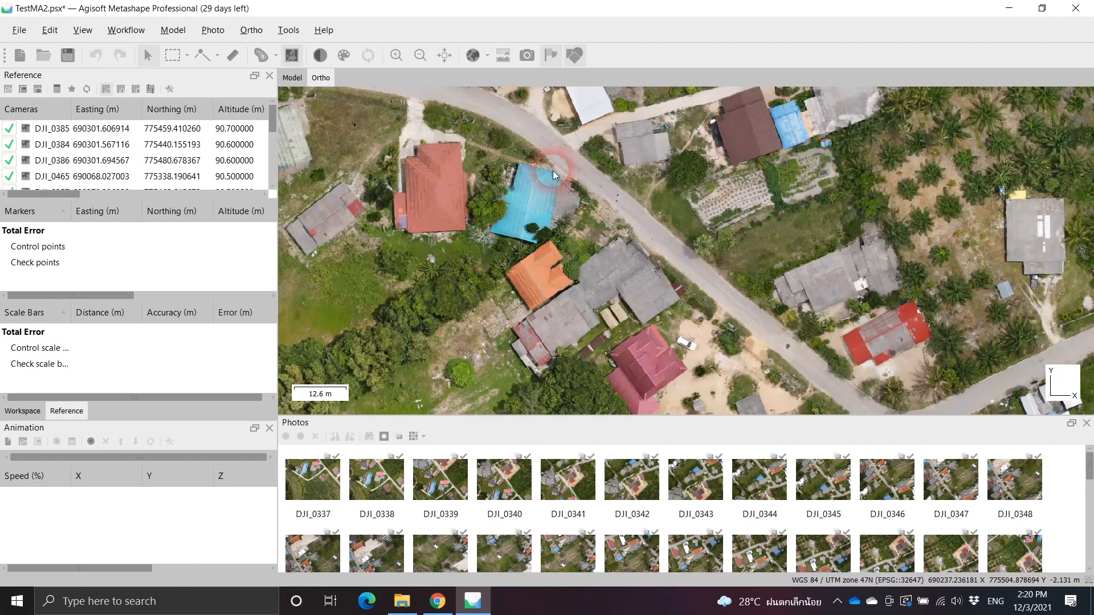
pyautogui.moveTo(553, 170); pyautogui.dragTo(779, 285)
pyautogui.moveTo(524, 195); pyautogui.dragTo(709, 256)
pyautogui.scroll(-1, 708, 257)
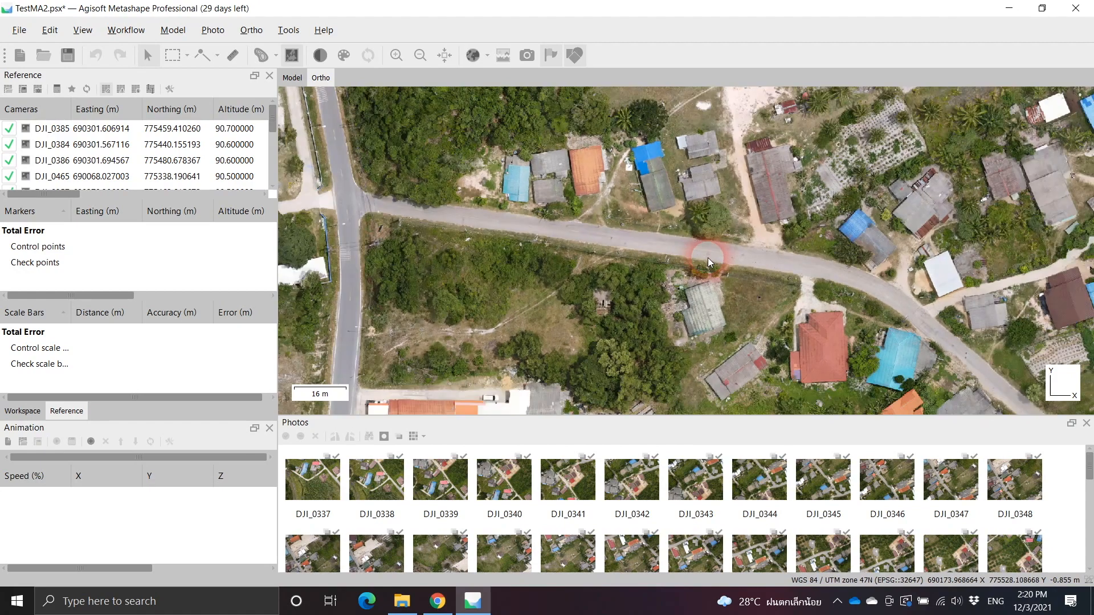
pyautogui.moveTo(724, 163); pyautogui.dragTo(734, 297)
pyautogui.moveTo(799, 231); pyautogui.dragTo(504, 261)
pyautogui.moveTo(722, 254); pyautogui.dragTo(470, 187)
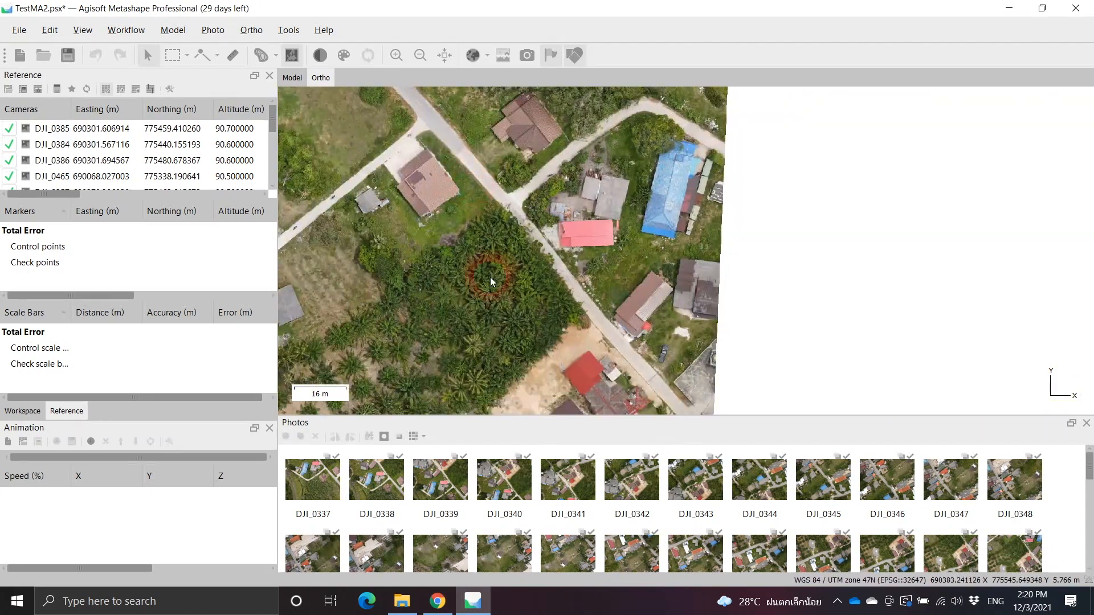
pyautogui.moveTo(490, 277); pyautogui.dragTo(716, 149)
pyautogui.moveTo(599, 285); pyautogui.dragTo(723, 175)
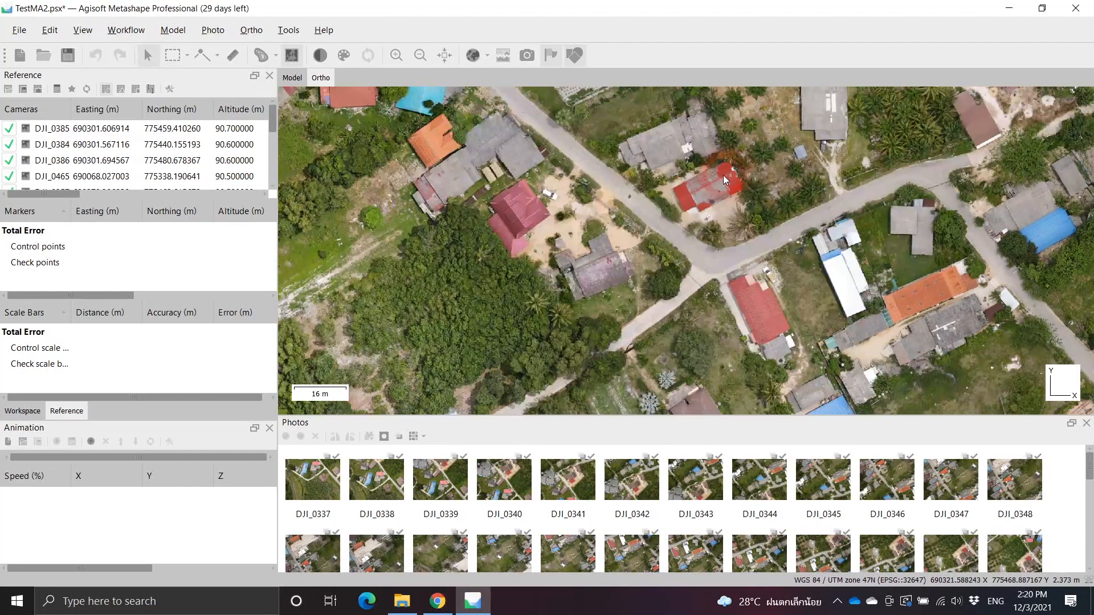
pyautogui.moveTo(551, 293); pyautogui.dragTo(775, 255)
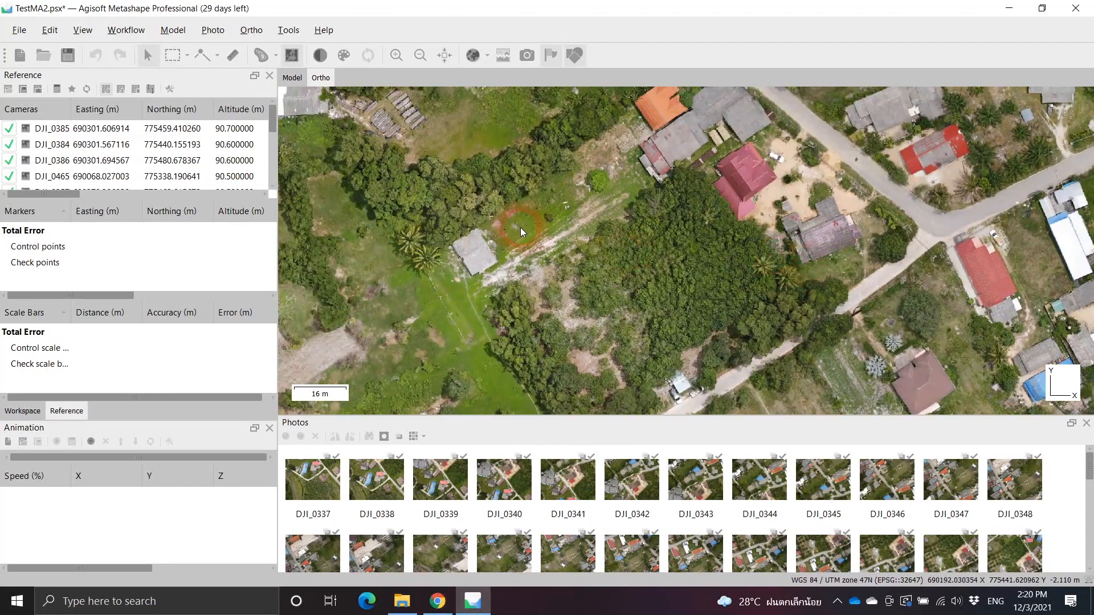
pyautogui.moveTo(408, 155); pyautogui.dragTo(552, 265)
pyautogui.moveTo(508, 192); pyautogui.dragTo(539, 281)
pyautogui.moveTo(594, 165); pyautogui.dragTo(587, 300)
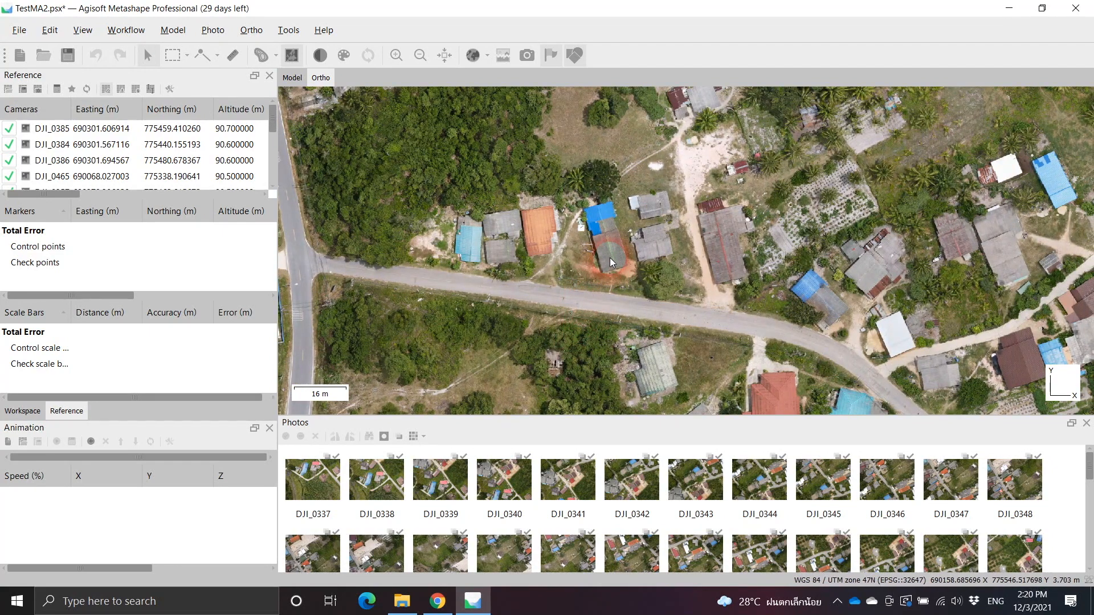
pyautogui.moveTo(675, 245); pyautogui.dragTo(636, 97)
pyautogui.moveTo(835, 302); pyautogui.dragTo(657, 254)
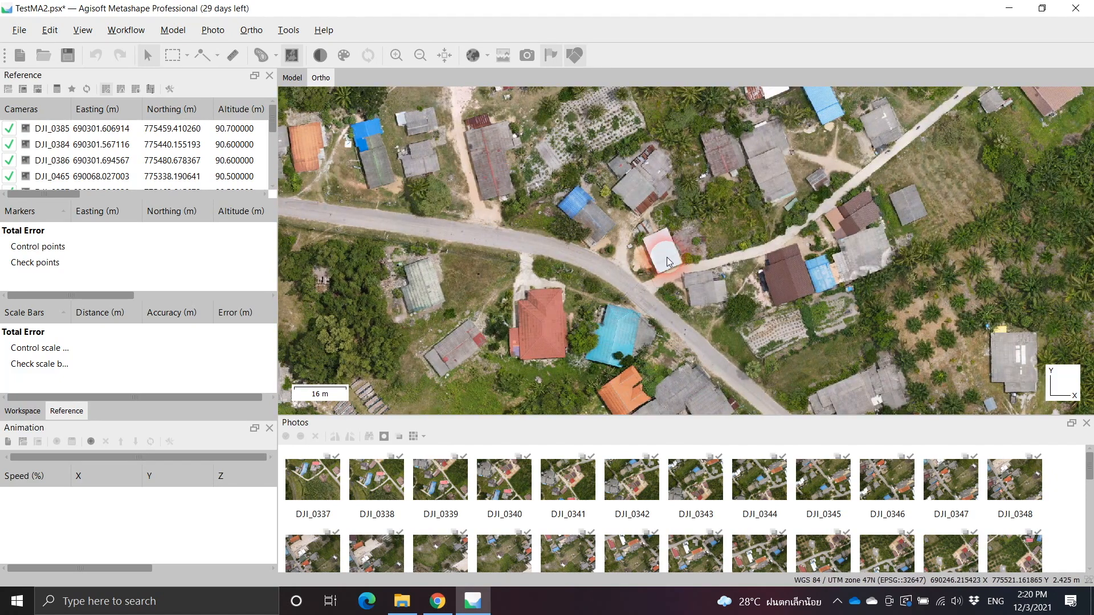
pyautogui.moveTo(771, 275); pyautogui.dragTo(422, 137)
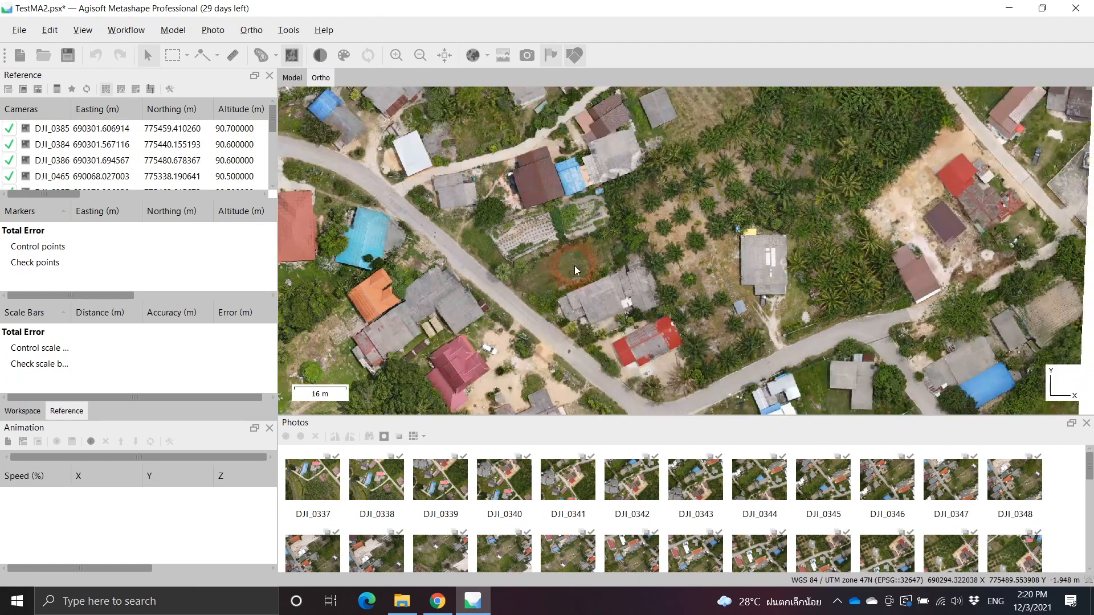
pyautogui.moveTo(575, 264); pyautogui.dragTo(466, 156)
pyautogui.moveTo(695, 215); pyautogui.dragTo(742, 87)
pyautogui.moveTo(604, 318); pyautogui.dragTo(778, 268)
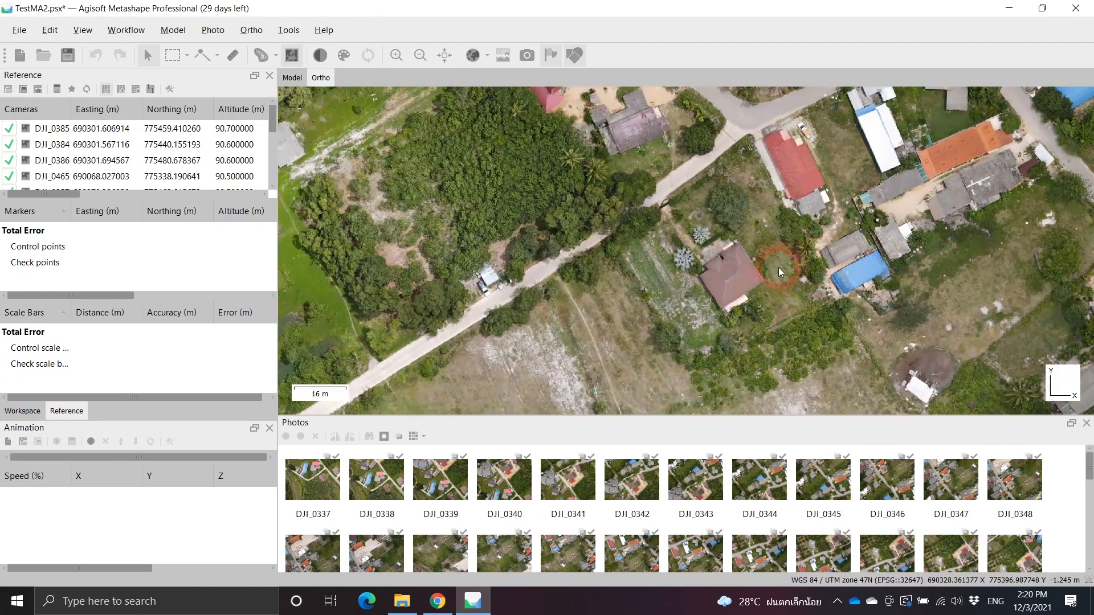
pyautogui.scroll(-2, 623, 276)
pyautogui.moveTo(627, 238); pyautogui.dragTo(677, 283)
pyautogui.scroll(-2, 671, 284)
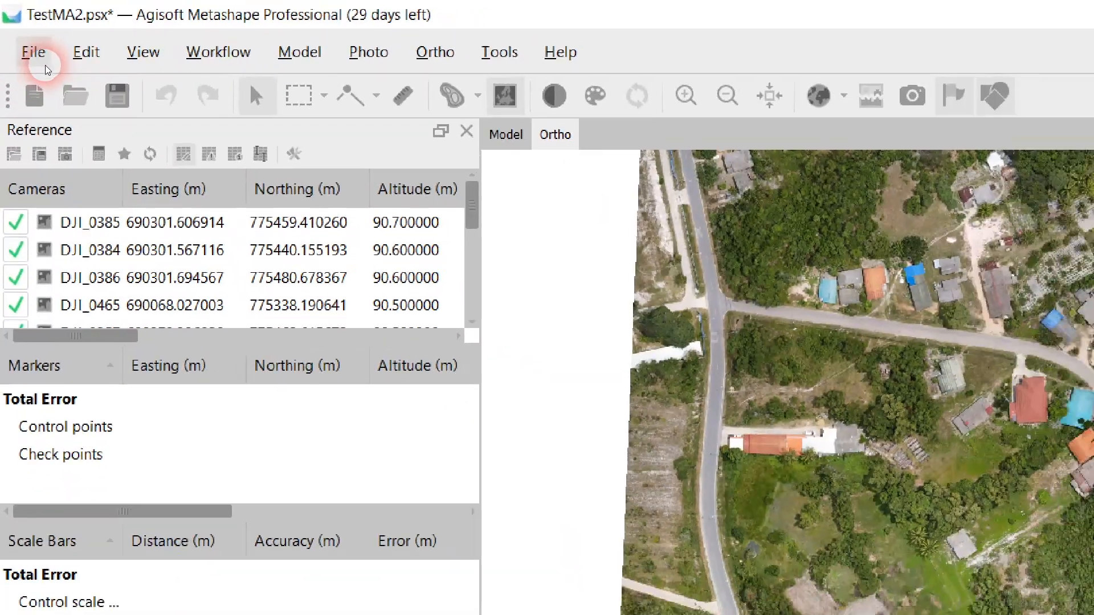
# Export the orthomosaic with a white background as a TIFF/GeoTIFF file named Ortho in the Mavic Air 2 folder.
pyautogui.click(39, 61)
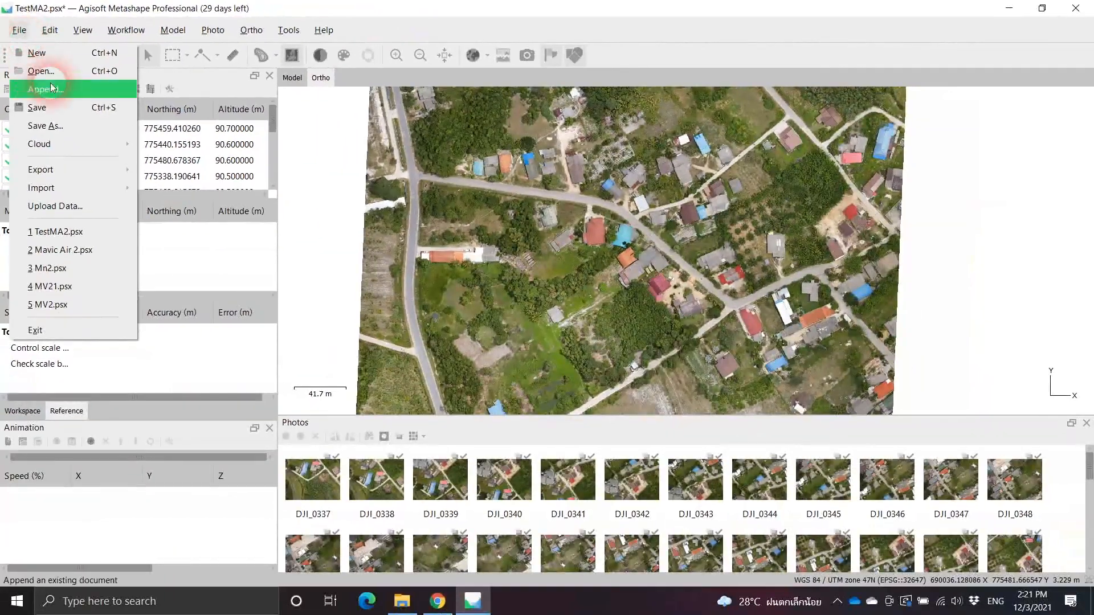
pyautogui.moveTo(77, 171)
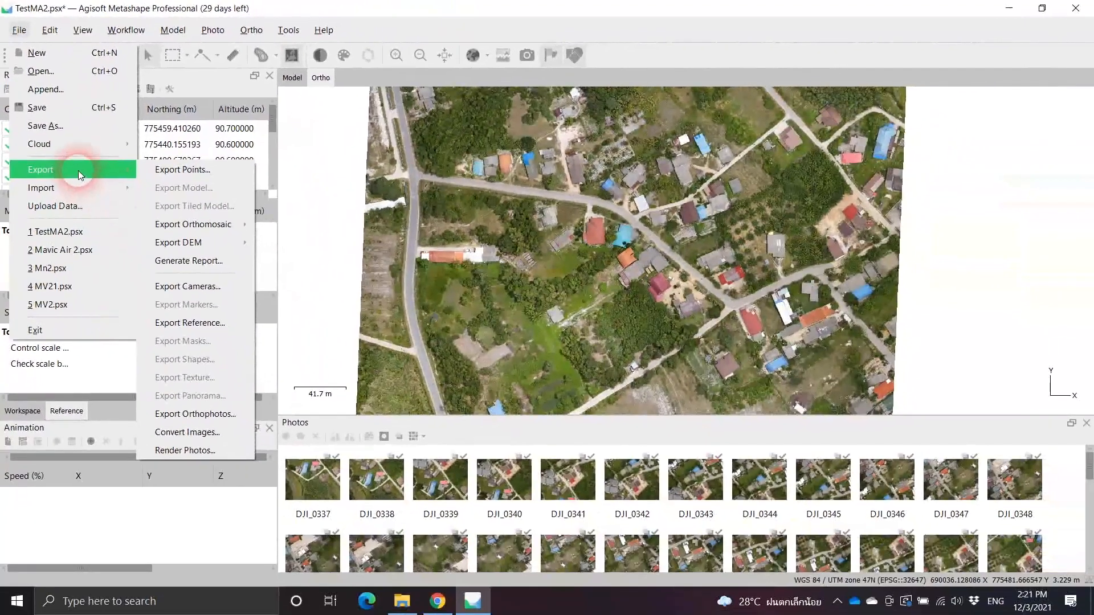
pyautogui.moveTo(460, 422)
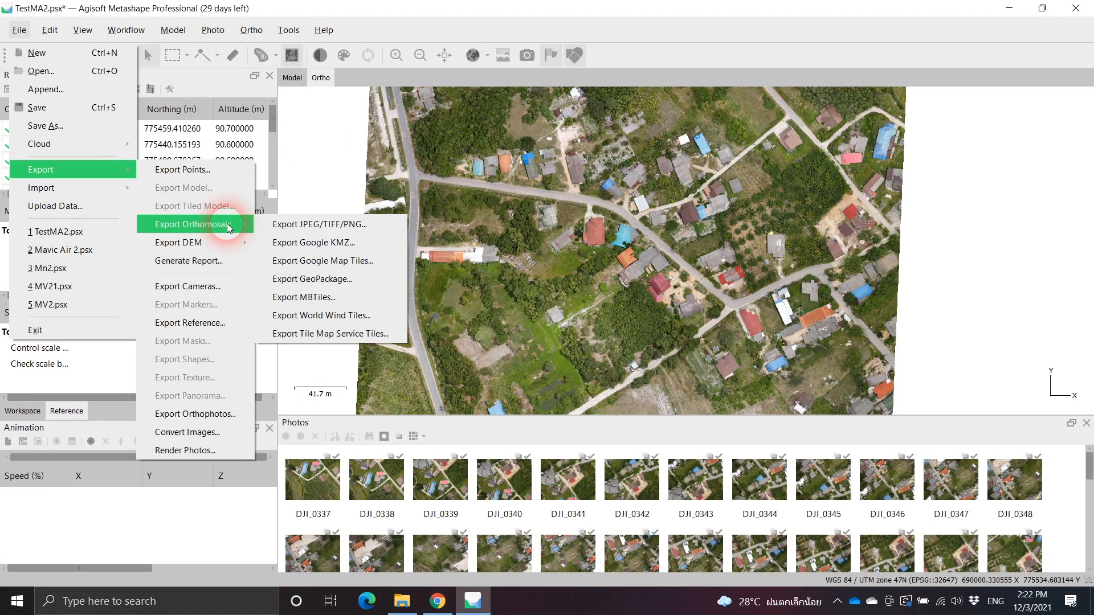
pyautogui.click(375, 226)
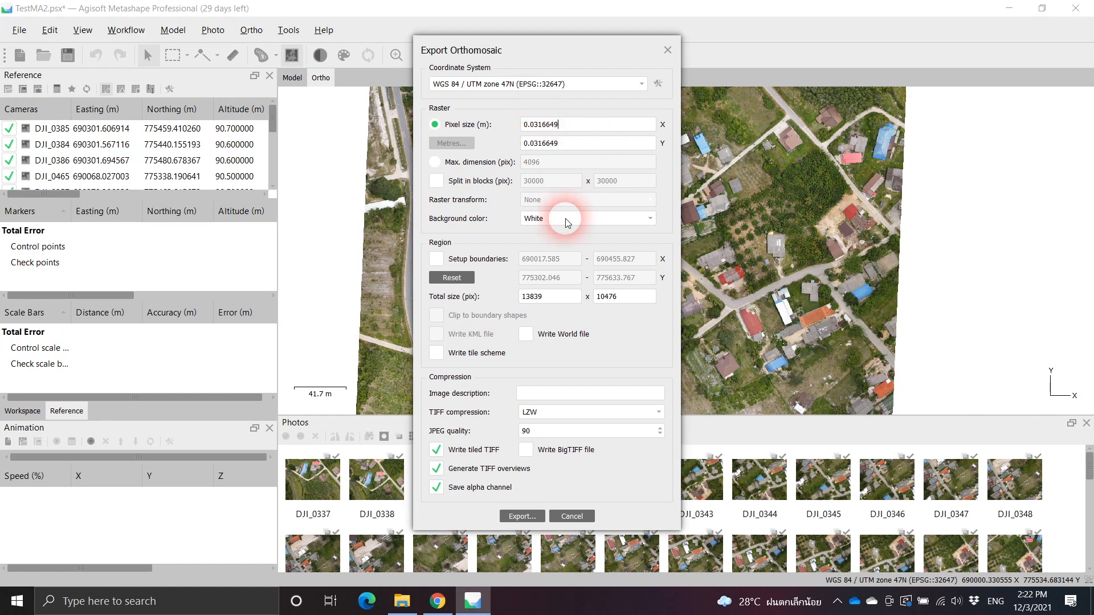
pyautogui.click(651, 219)
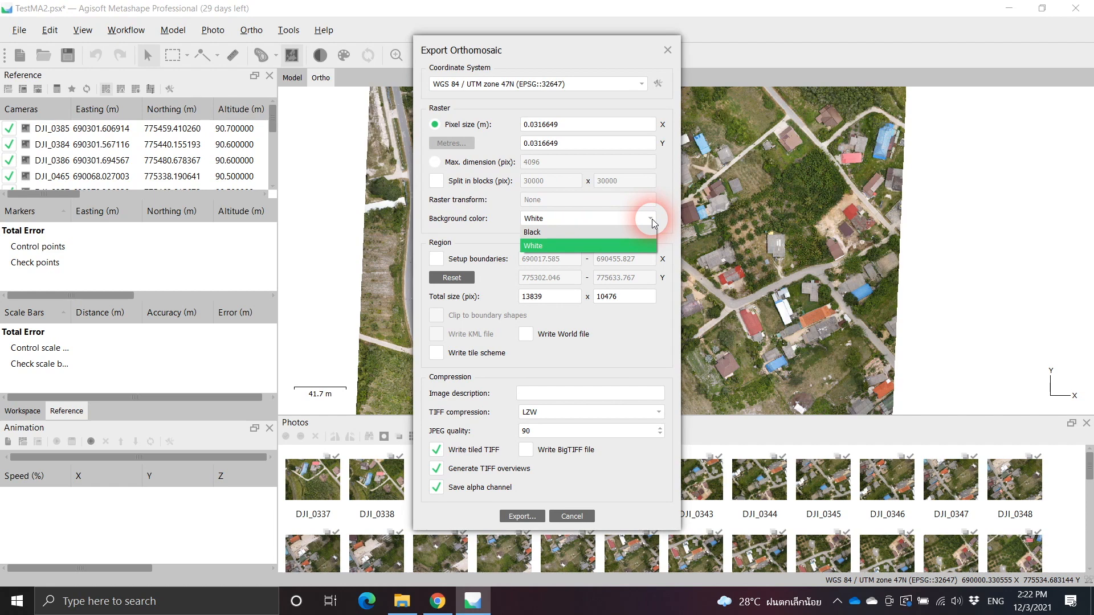
pyautogui.click(651, 219)
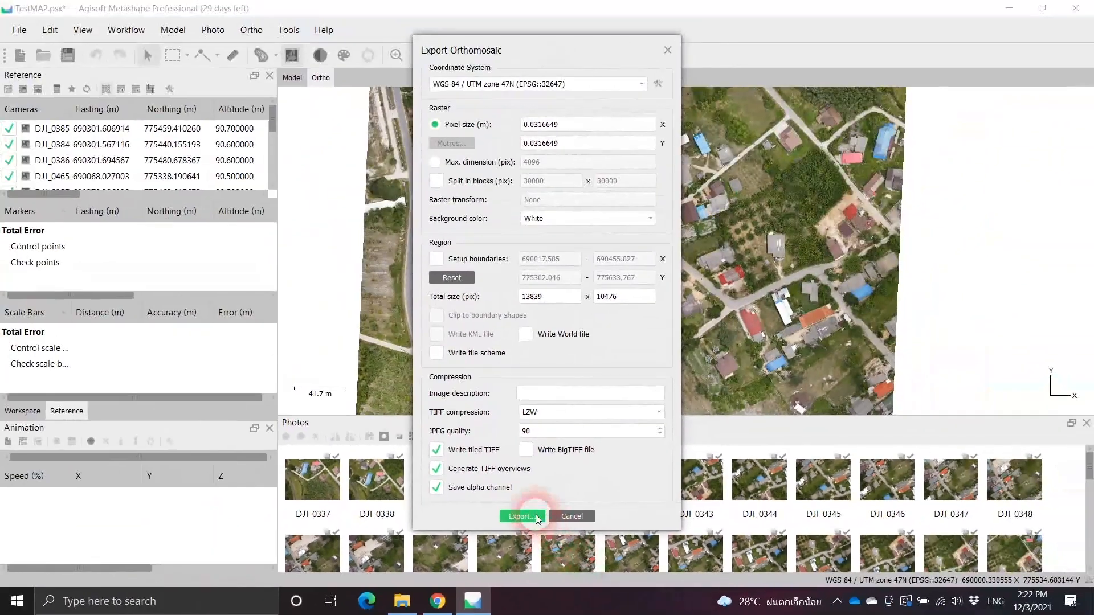
pyautogui.click(530, 495)
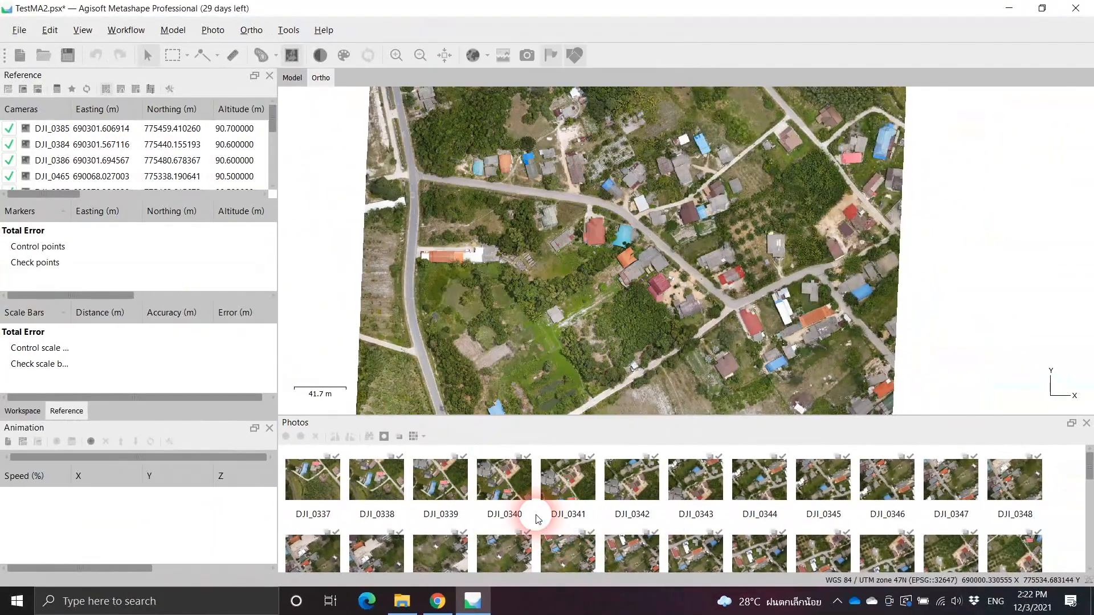
pyautogui.write('Ory')
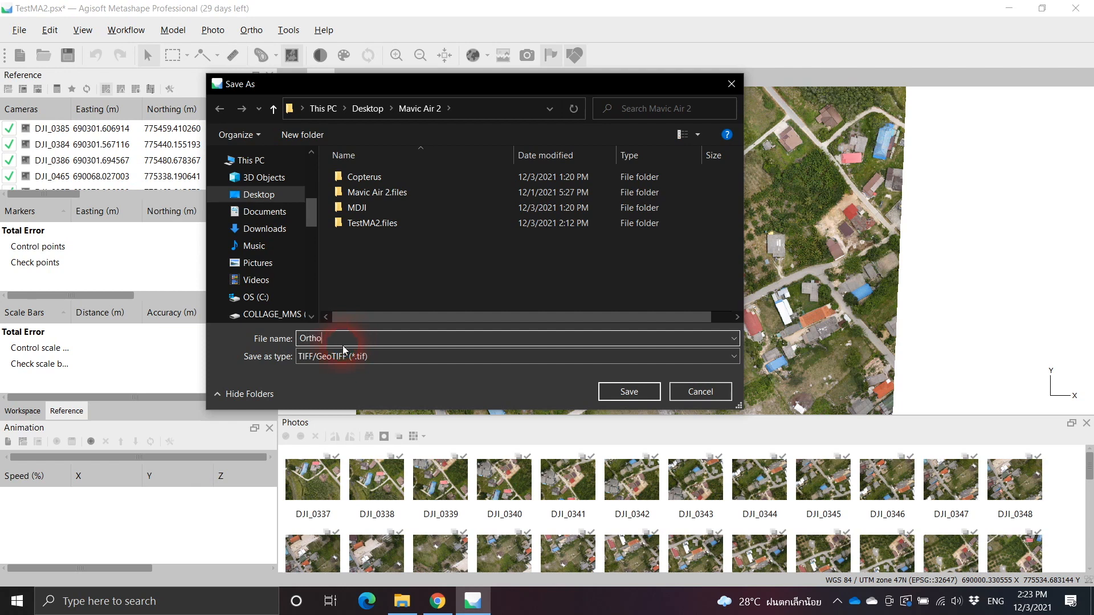
pyautogui.click(632, 393)
pyautogui.click(583, 283)
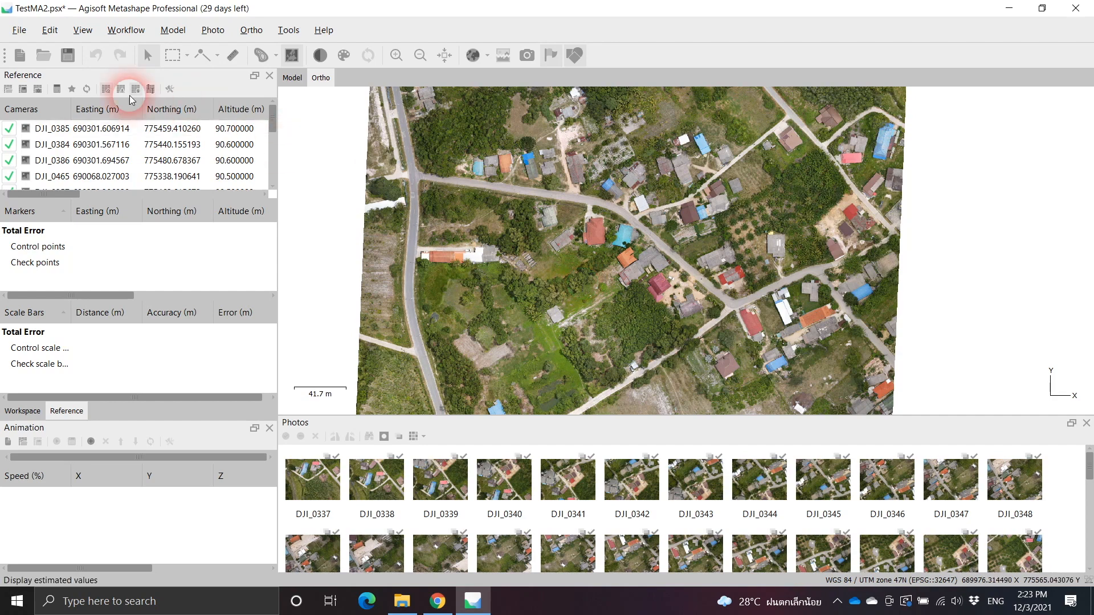
# Export the DEM in WGS 84 / UTM zone 47N as a TIFF/GeoTIFF file named DEM in the Mavic Air 2 folder.
pyautogui.click(22, 30)
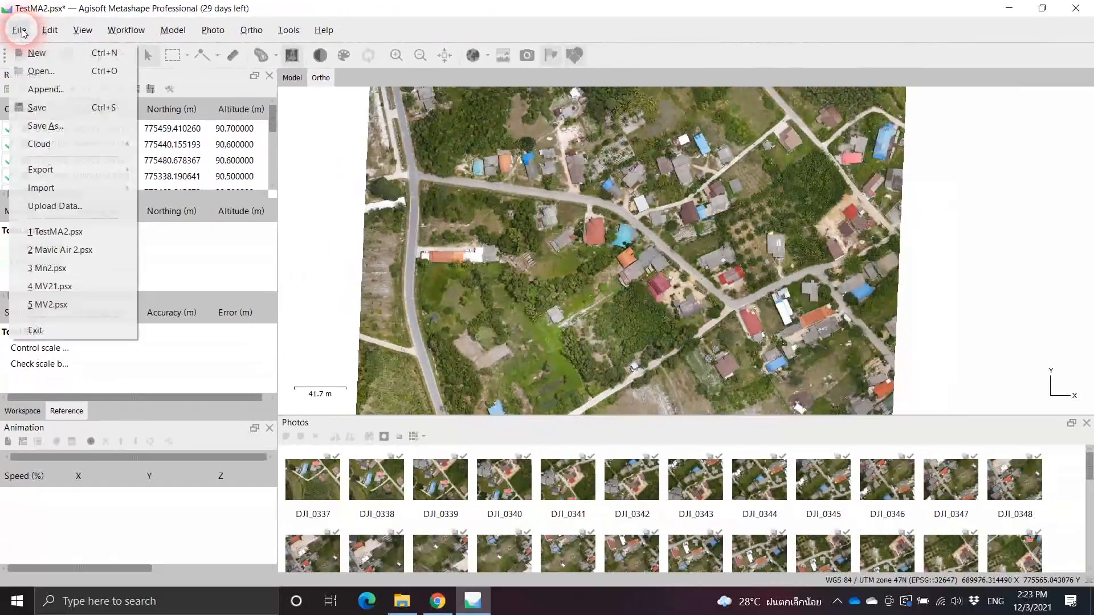
pyautogui.click(118, 170)
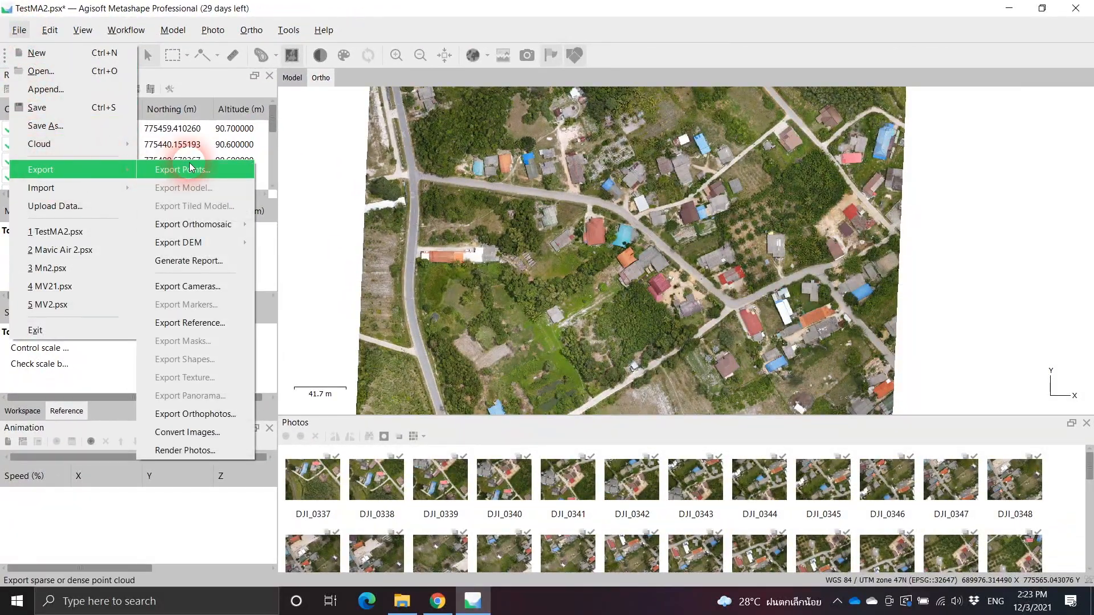
pyautogui.click(200, 244)
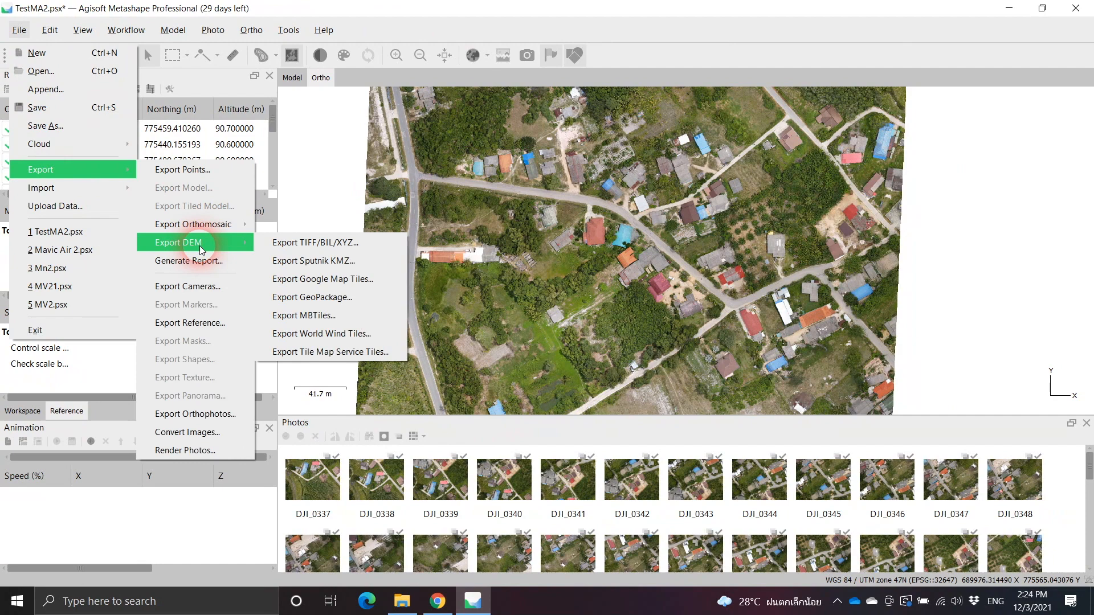
pyautogui.click(376, 245)
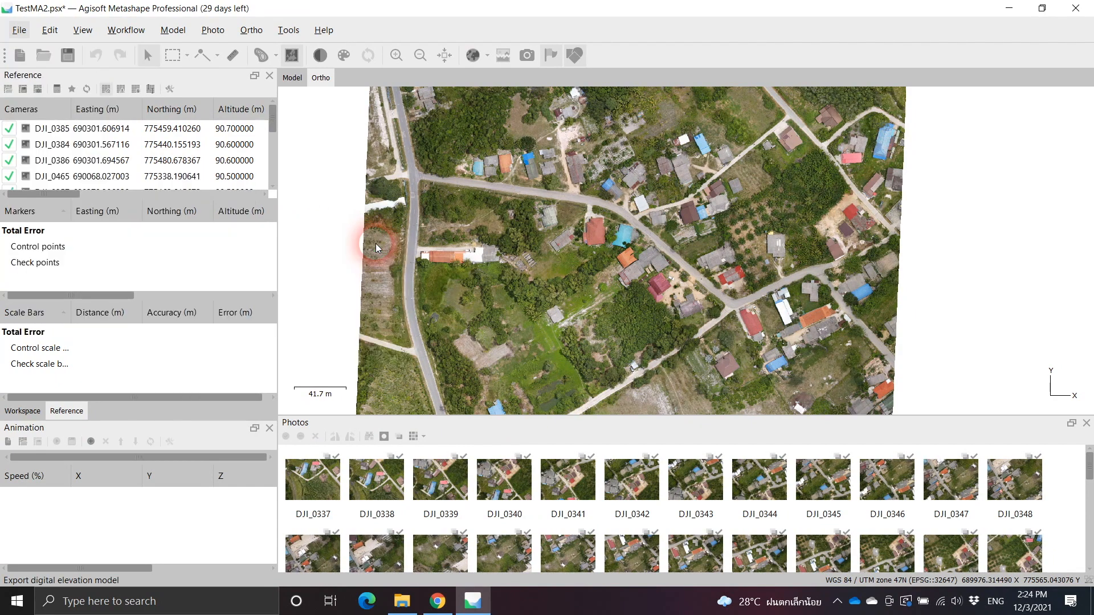
pyautogui.click(610, 128)
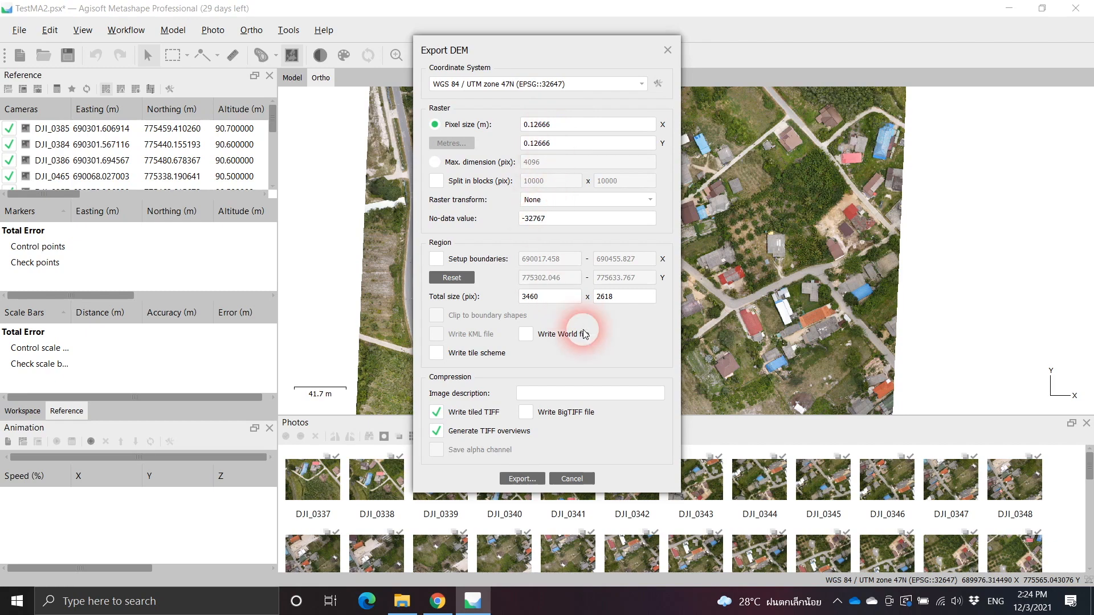
pyautogui.click(522, 478)
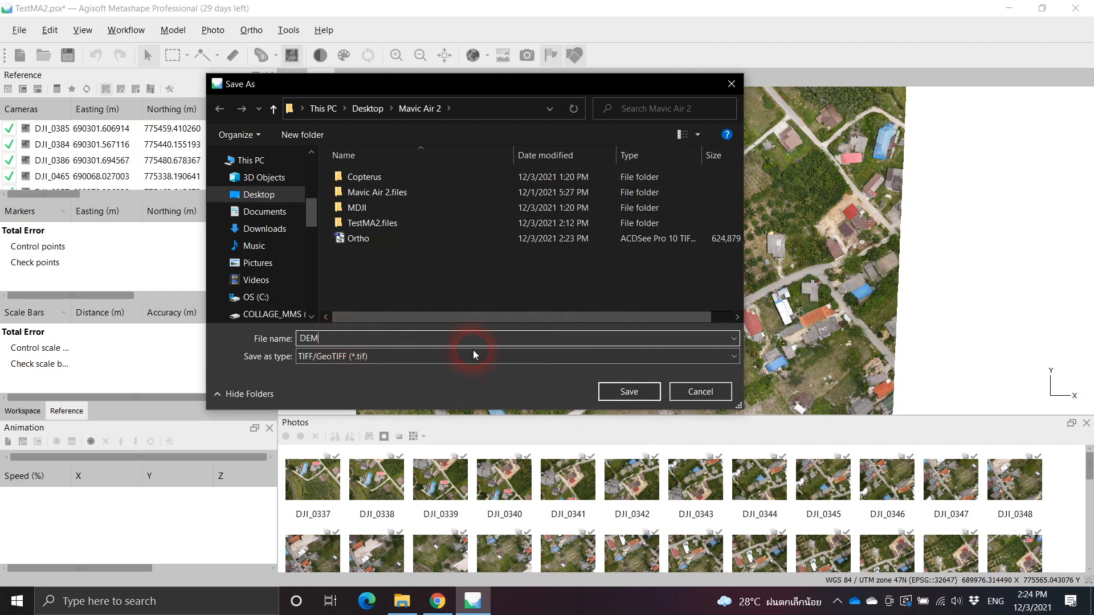
pyautogui.write('DEM')
pyautogui.click(651, 393)
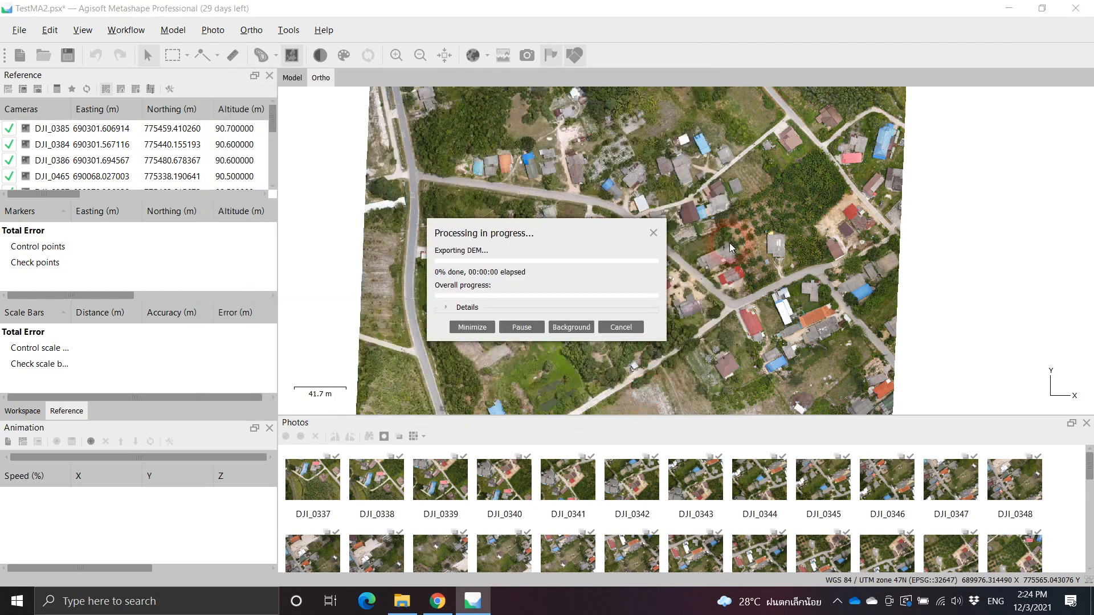
# Switch to QGIS and add Ortho.tif from the Desktop's Mavic Air 2 folder as a raster layer in a new project.
pyautogui.click(797, 177)
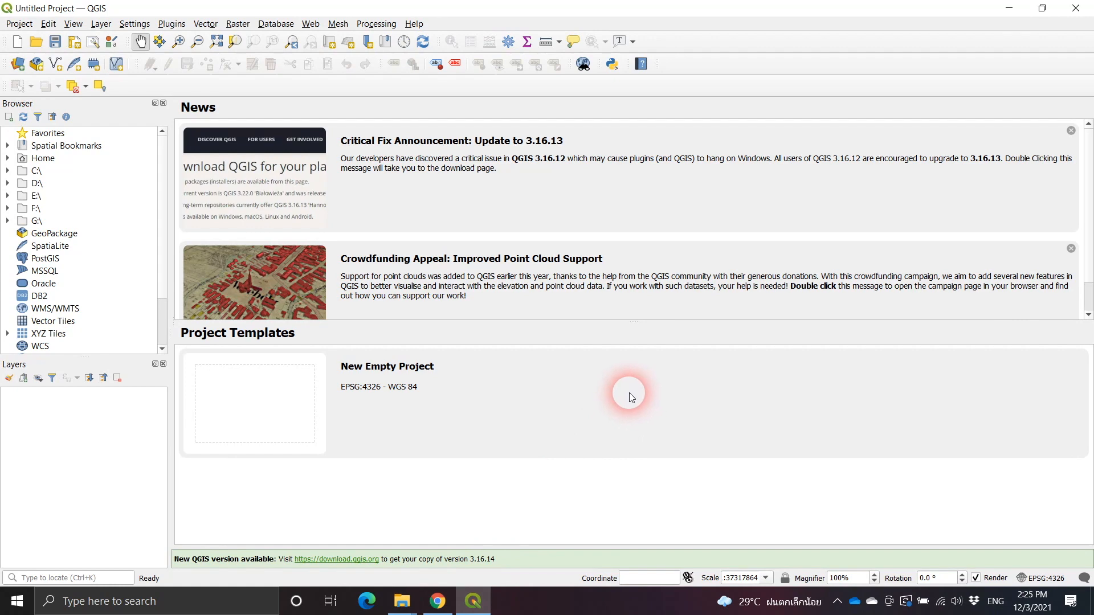
pyautogui.click(18, 42)
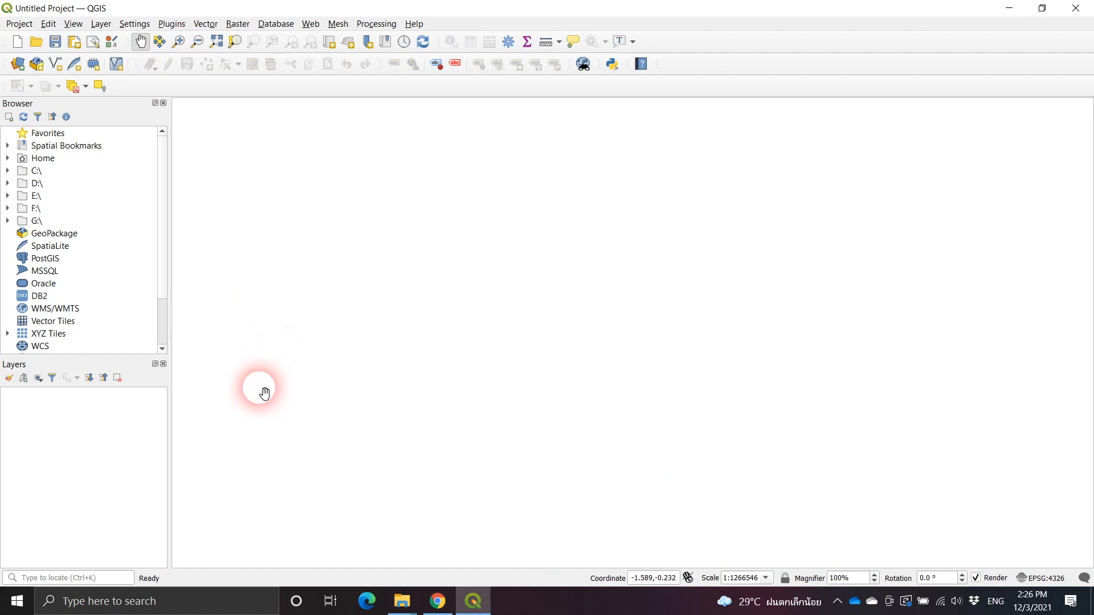
pyautogui.click(23, 69)
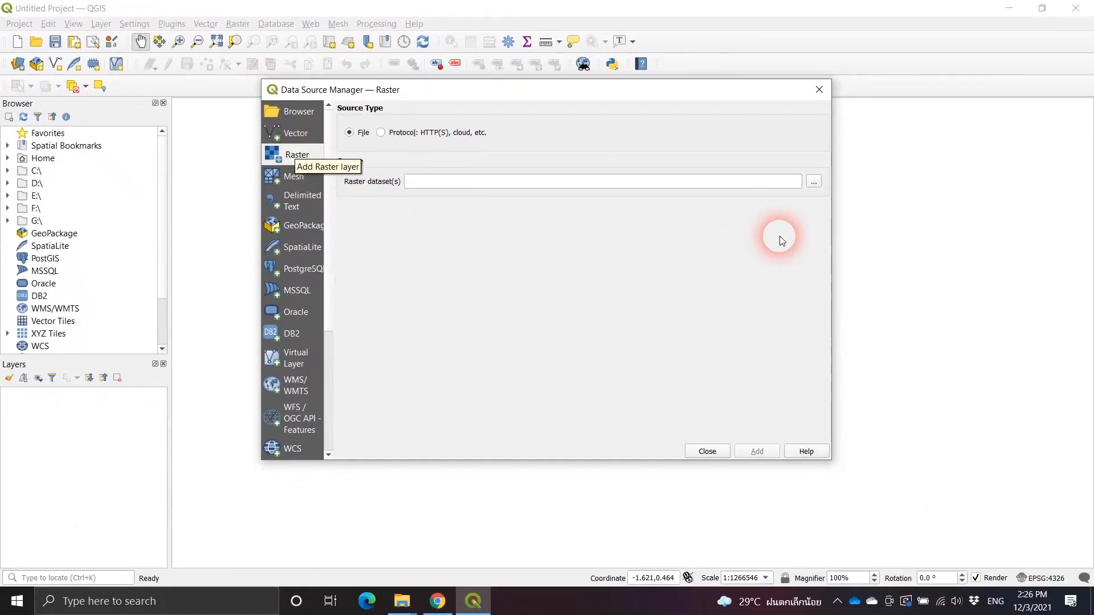
pyautogui.click(813, 181)
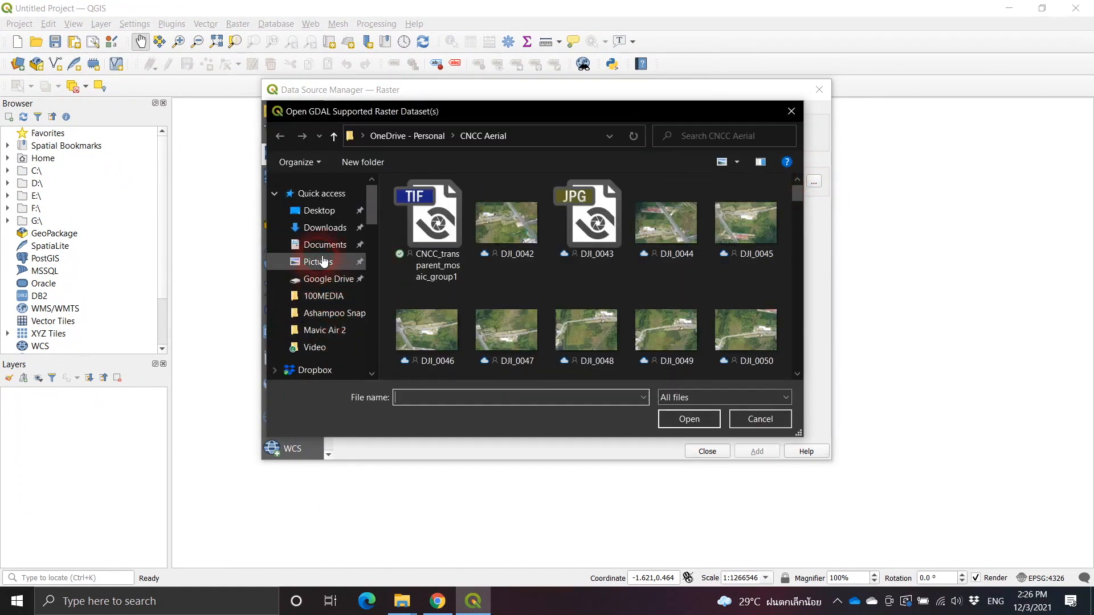
pyautogui.scroll(-2, 334, 245)
pyautogui.scroll(1, 332, 230)
pyautogui.click(318, 182)
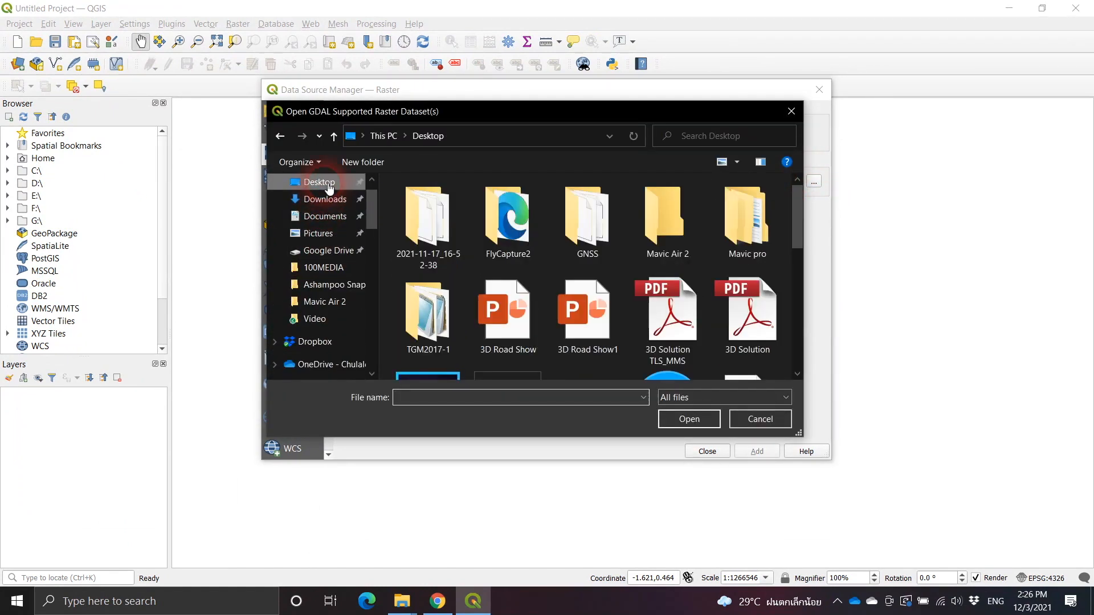
pyautogui.doubleClick(669, 218)
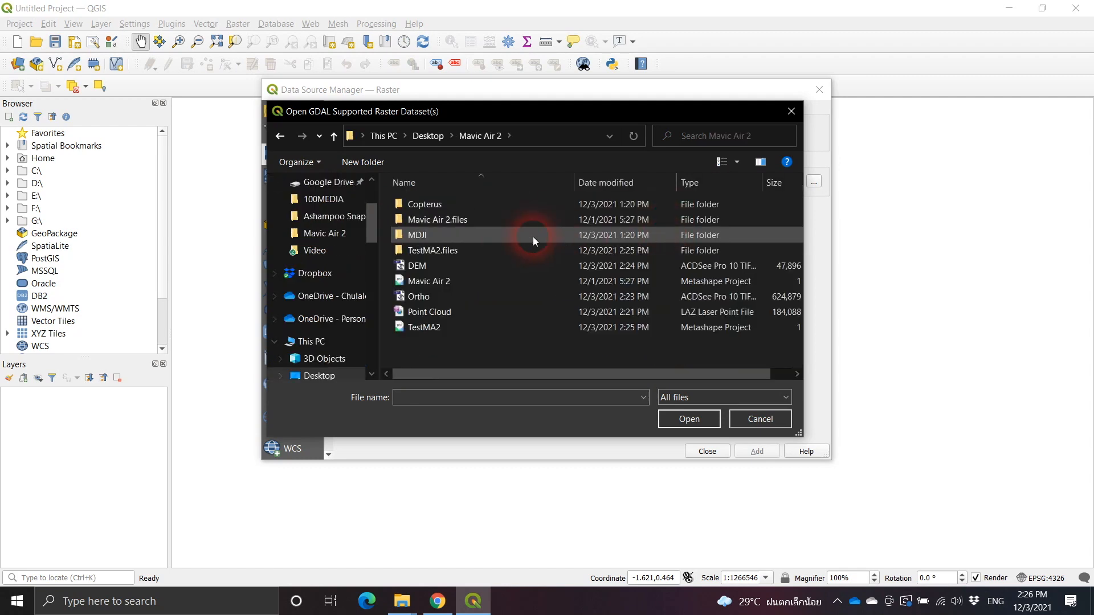
pyautogui.click(419, 297)
pyautogui.click(689, 418)
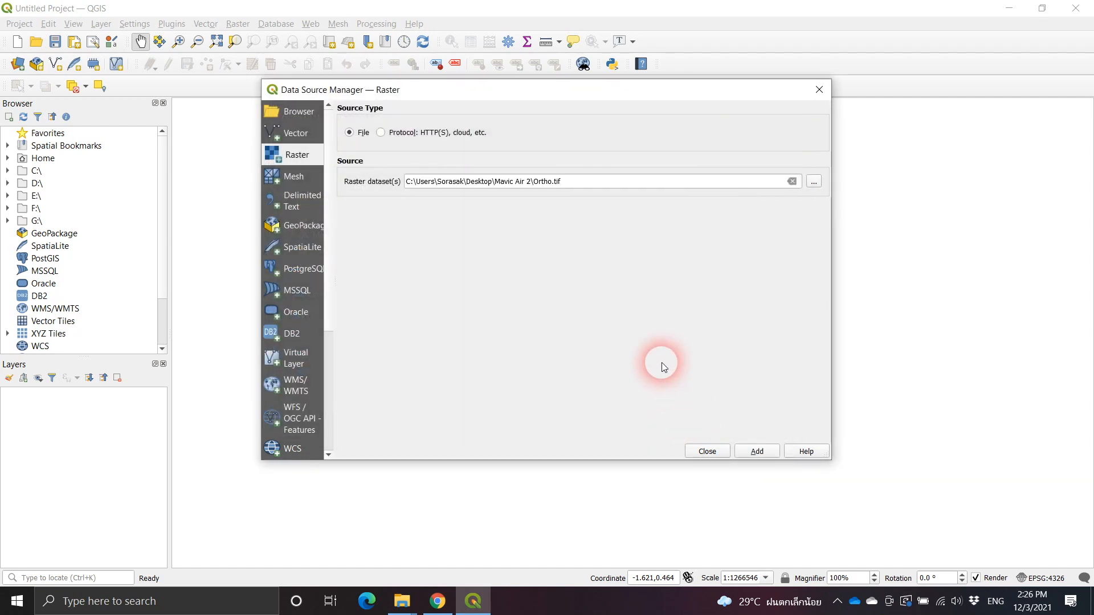
pyautogui.click(759, 451)
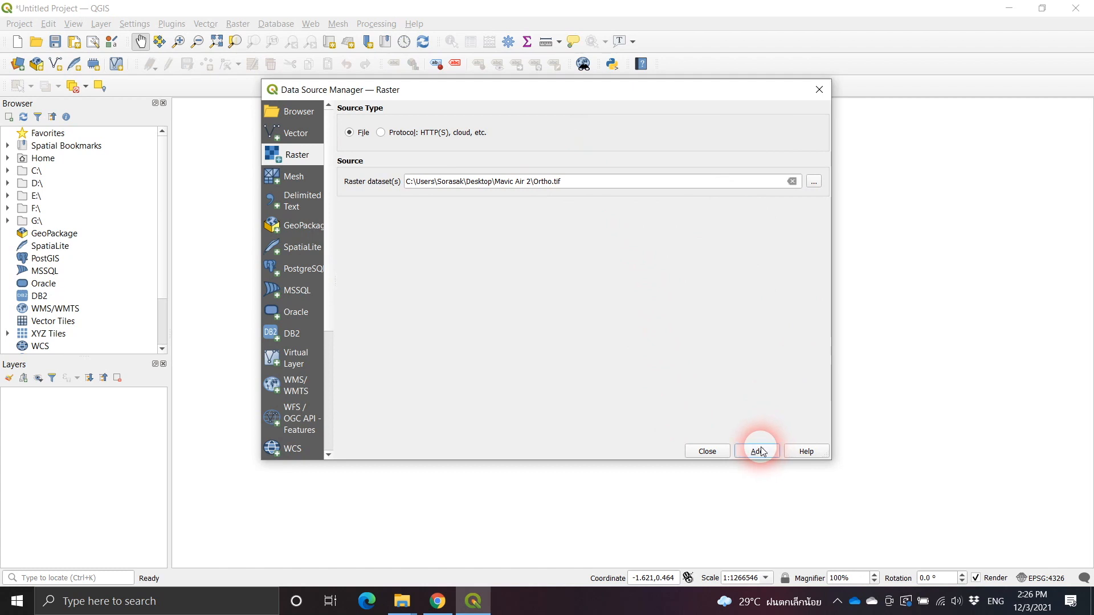
# Add DEM.tif from the Mavic Air 2 folder as a raster layer and move it below the Ortho layer.
pyautogui.click(811, 181)
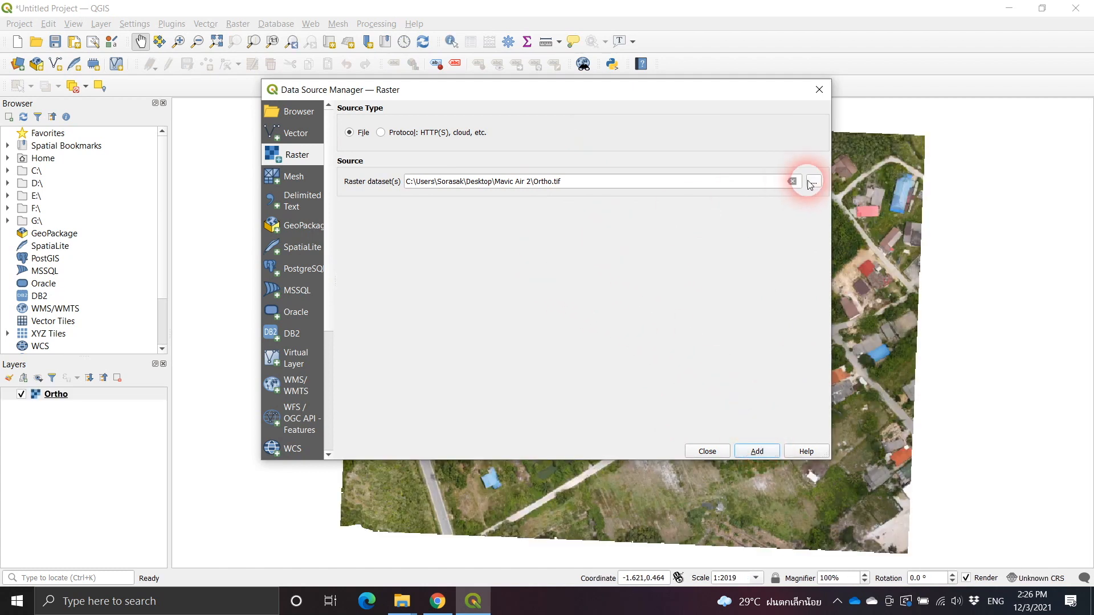
pyautogui.click(791, 181)
pyautogui.click(813, 182)
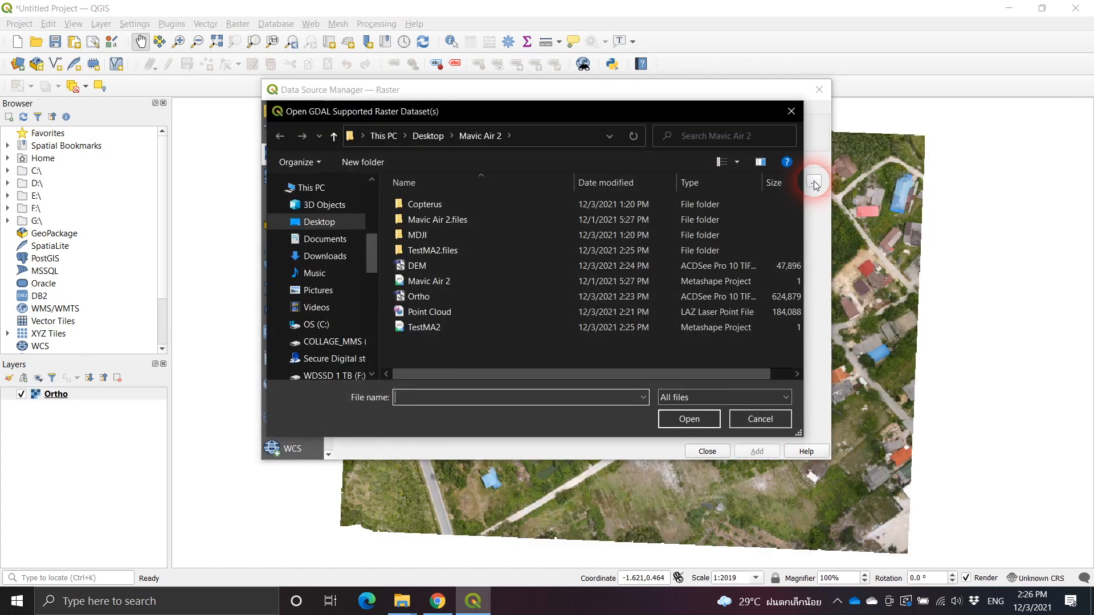
pyautogui.click(481, 266)
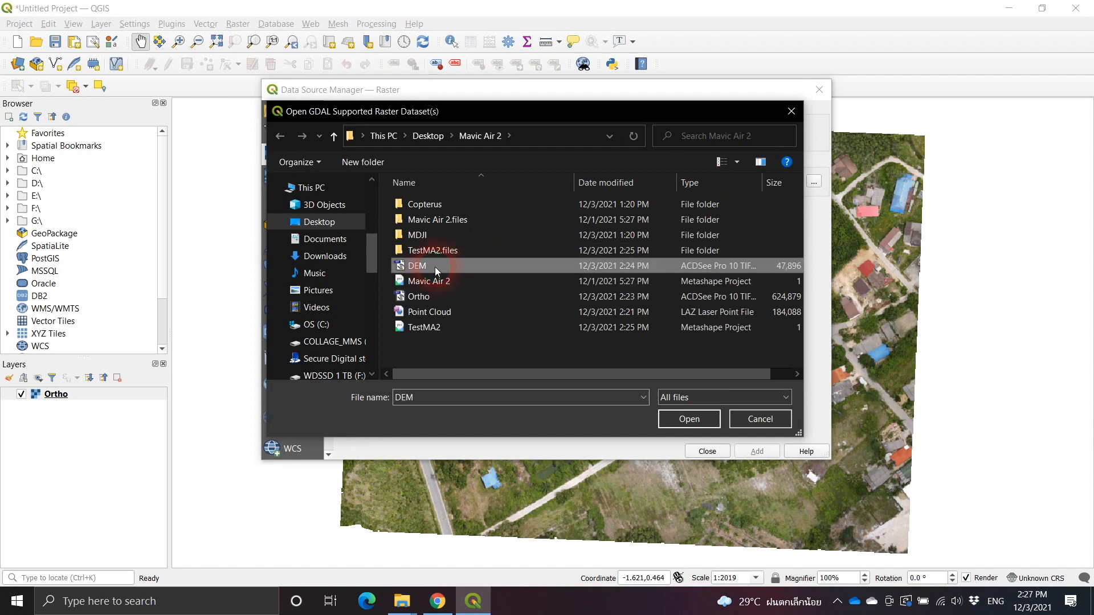
pyautogui.click(689, 419)
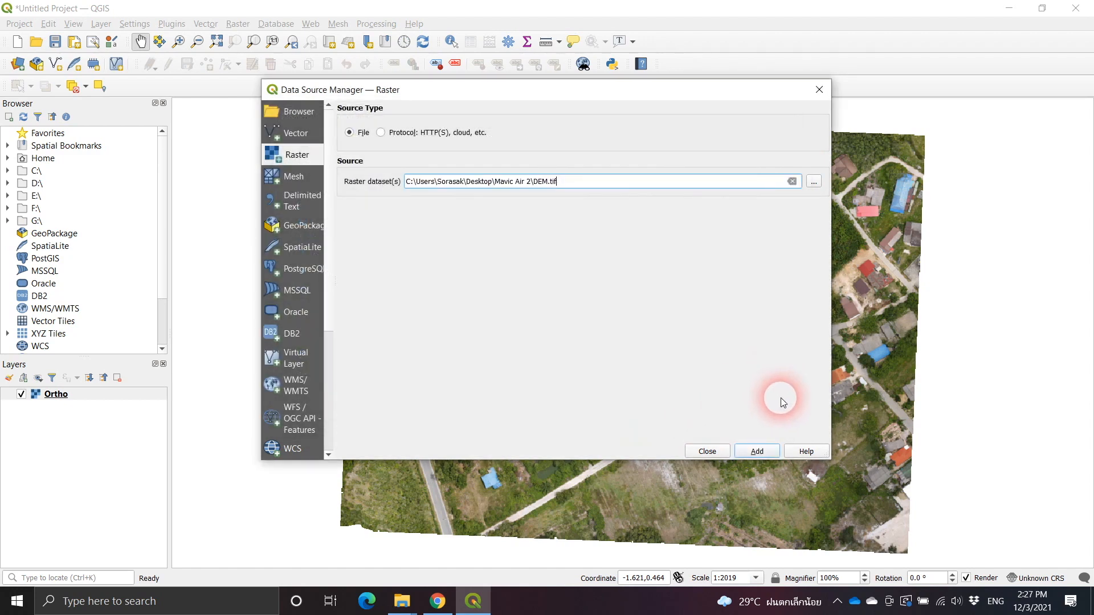
pyautogui.click(760, 452)
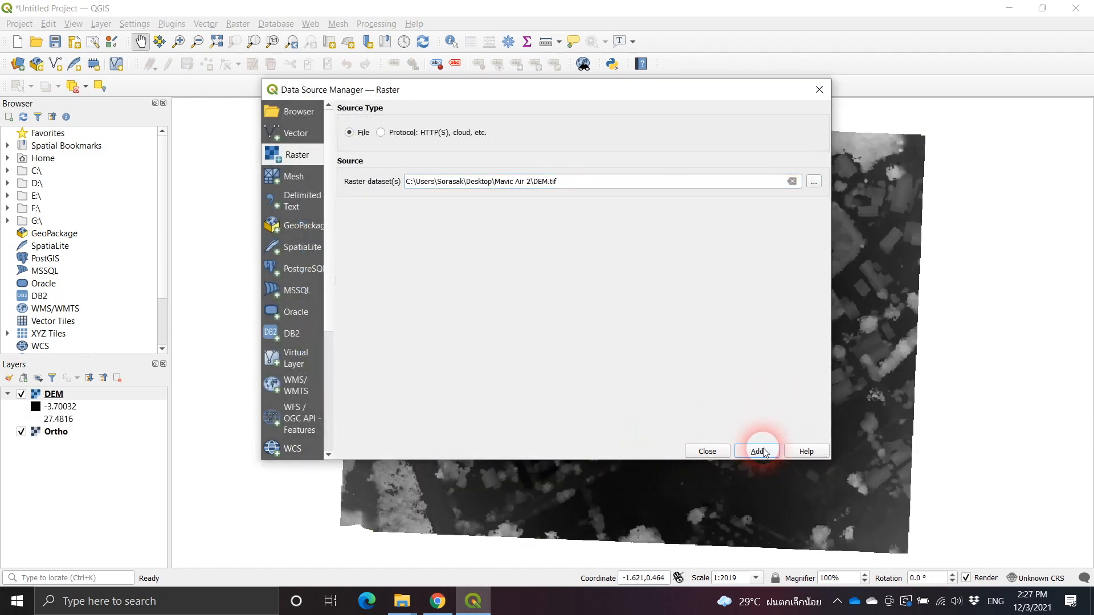
pyautogui.moveTo(54, 397)
pyautogui.mouseDown()
pyautogui.moveTo(92, 414)
pyautogui.moveTo(54, 441)
pyautogui.mouseUp()
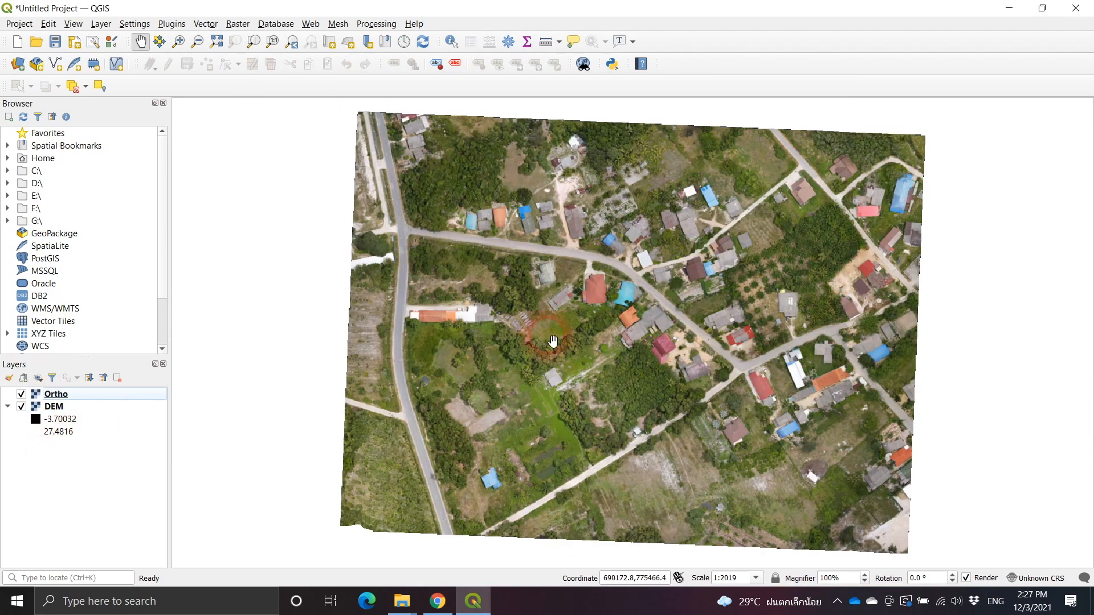
# Examine the houses, roads, palm groves and trees of the orthomosaic up close across the surveyed area.
pyautogui.scroll(5, 607, 339)
pyautogui.scroll(-3, 607, 338)
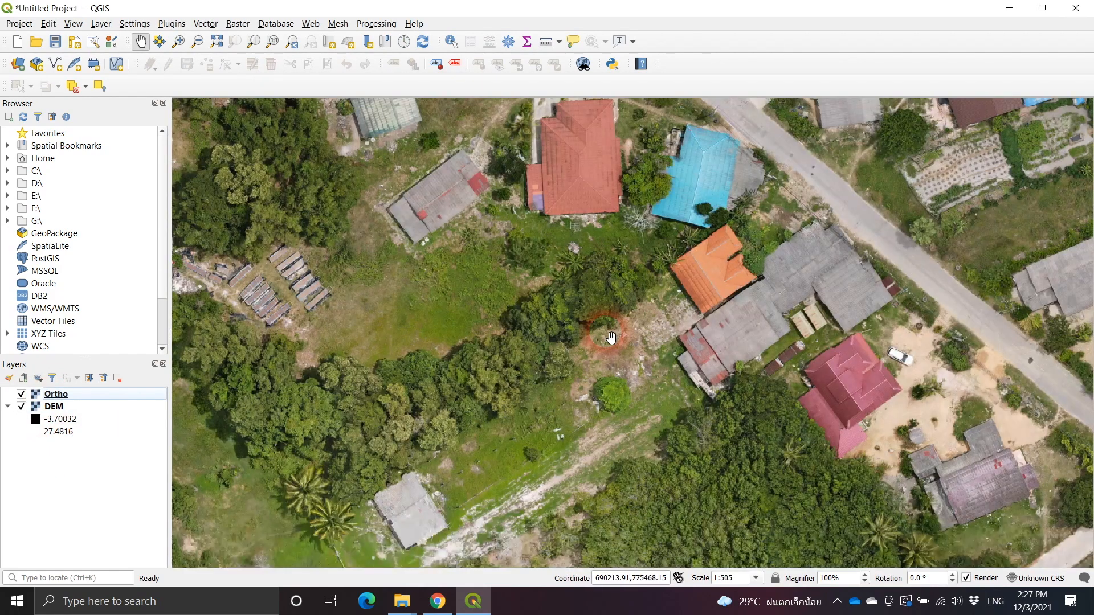
pyautogui.moveTo(789, 309); pyautogui.dragTo(540, 294)
pyautogui.scroll(-3, 835, 405)
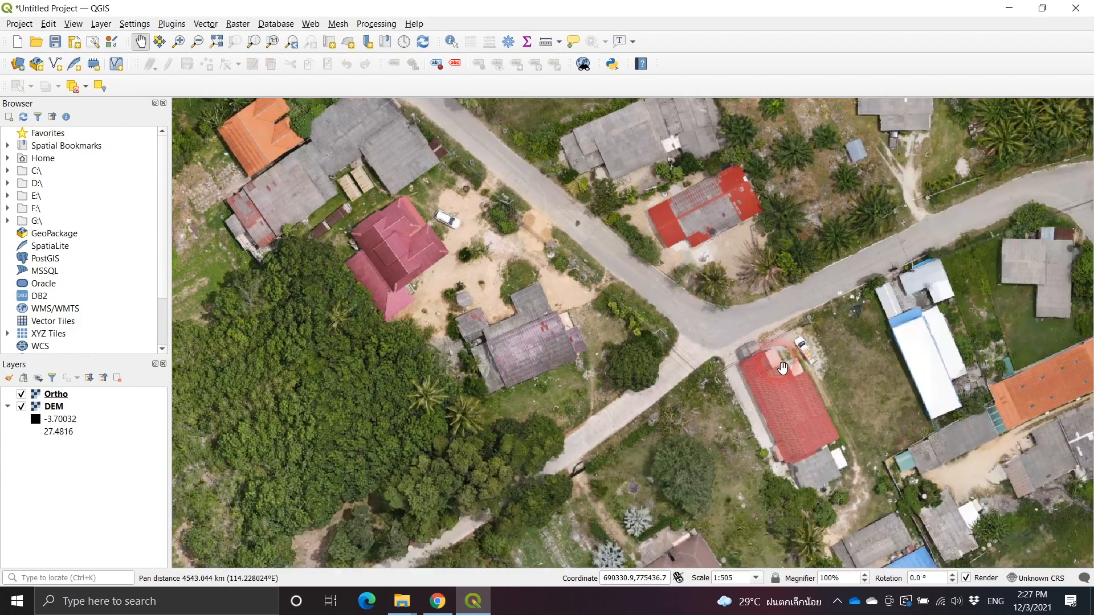
pyautogui.scroll(3, 806, 397)
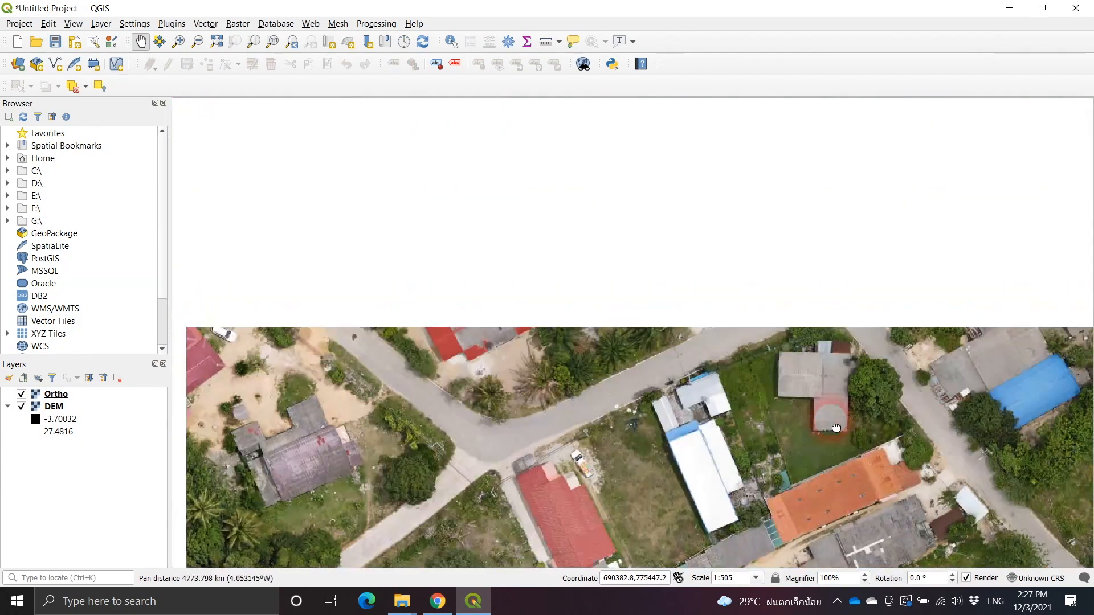
pyautogui.moveTo(837, 428); pyautogui.dragTo(833, 463)
pyautogui.moveTo(779, 234); pyautogui.dragTo(808, 435)
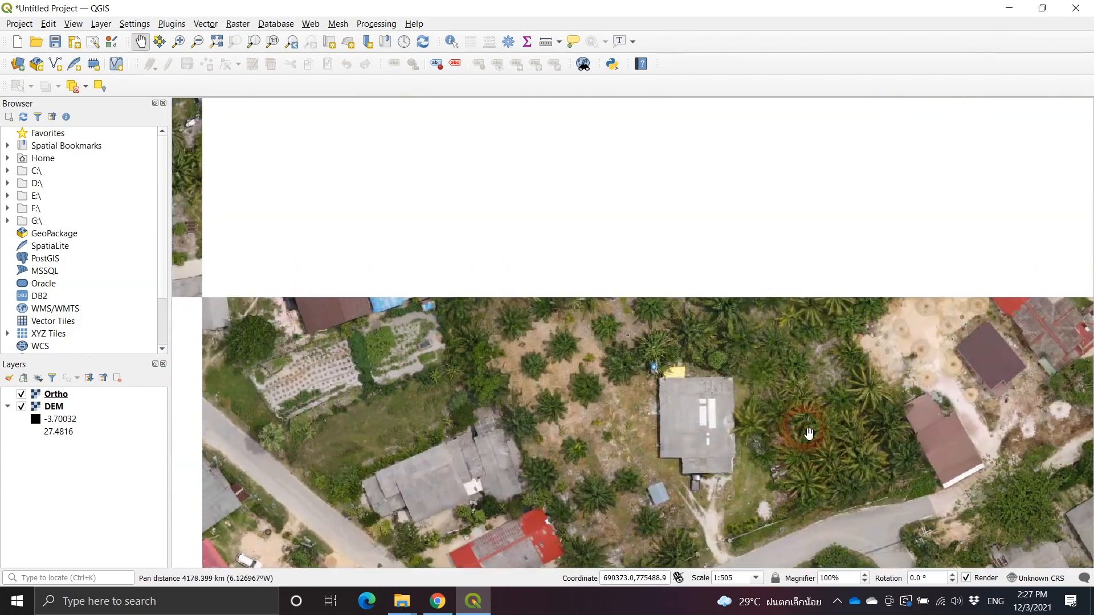
pyautogui.moveTo(742, 225); pyautogui.dragTo(737, 442)
pyautogui.moveTo(761, 181); pyautogui.dragTo(745, 361)
pyautogui.moveTo(502, 421); pyautogui.dragTo(819, 247)
pyautogui.moveTo(701, 422); pyautogui.dragTo(562, 235)
pyautogui.moveTo(684, 416); pyautogui.dragTo(573, 179)
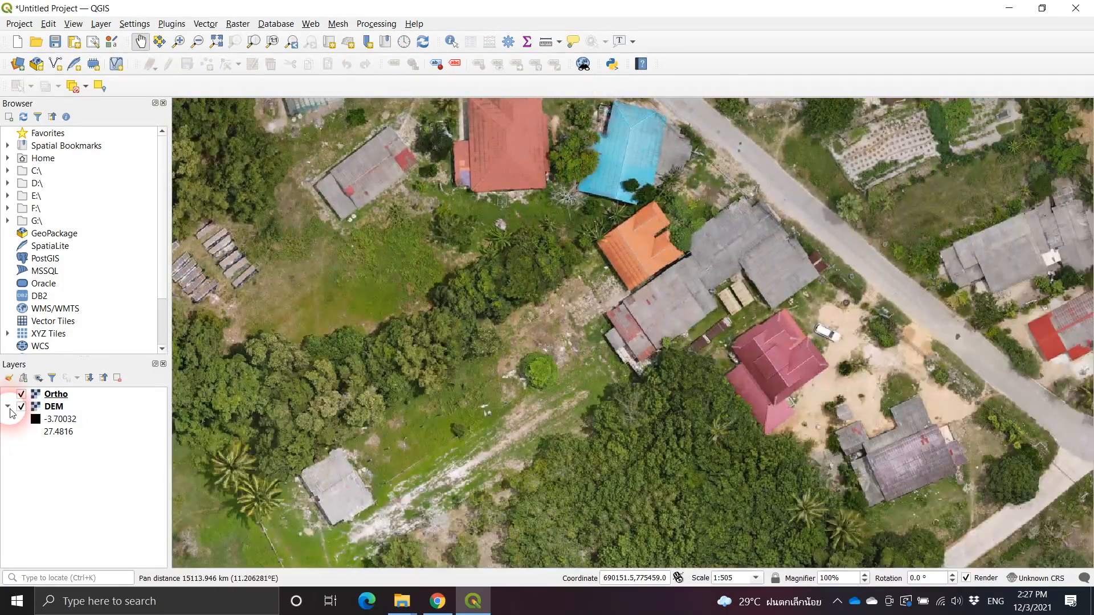
# Hide the Ortho layer and examine the full extent of the DEM beneath it.
pyautogui.click(21, 394)
pyautogui.scroll(-3, 603, 258)
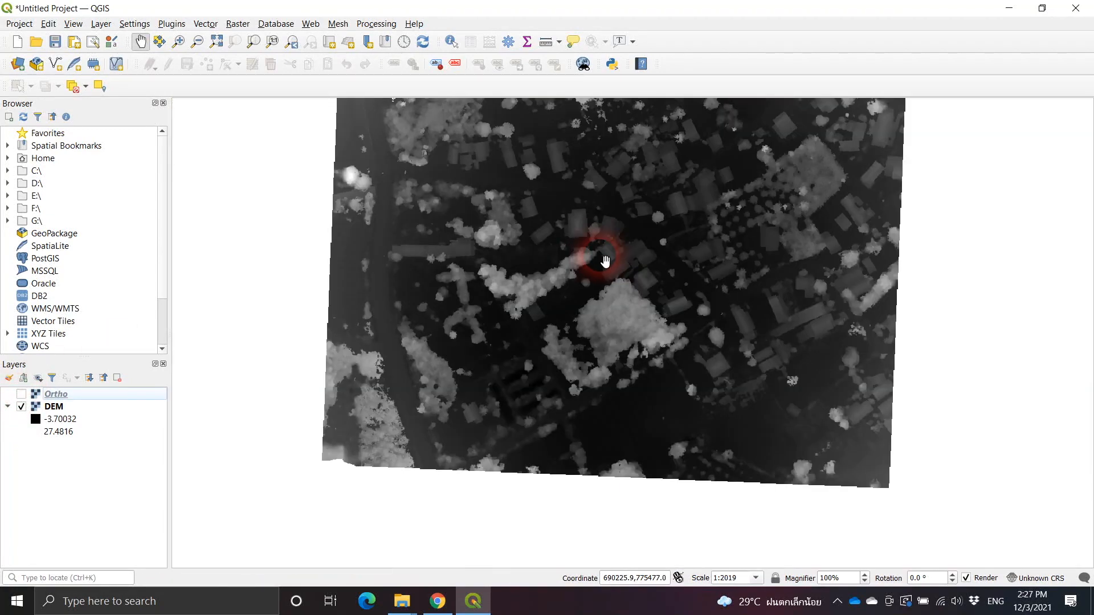
pyautogui.scroll(2, 606, 279)
pyautogui.scroll(-1, 687, 288)
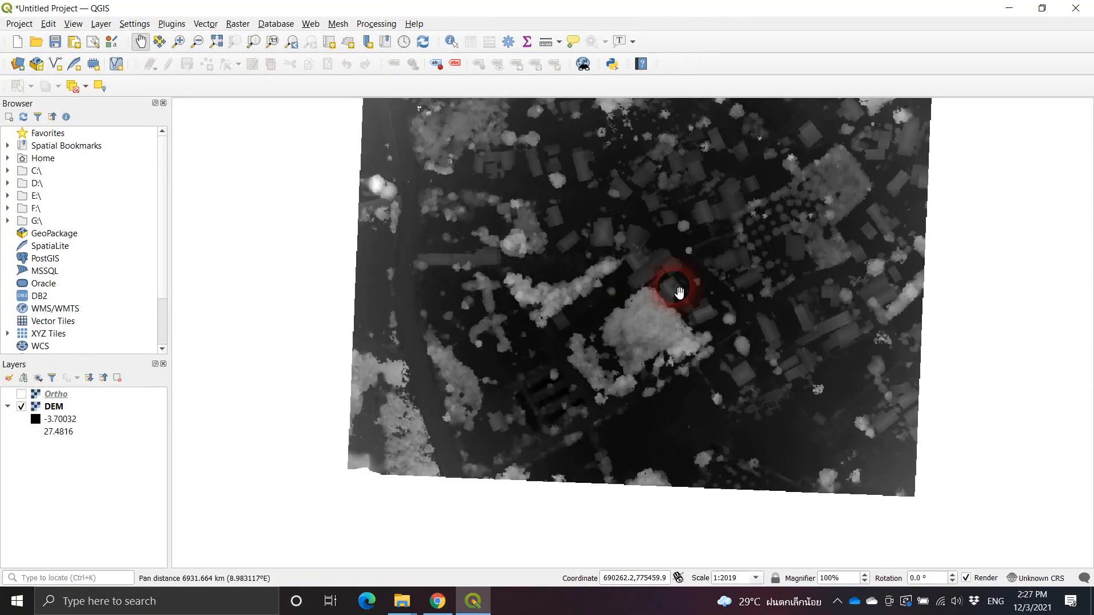
pyautogui.moveTo(694, 228); pyautogui.dragTo(678, 289)
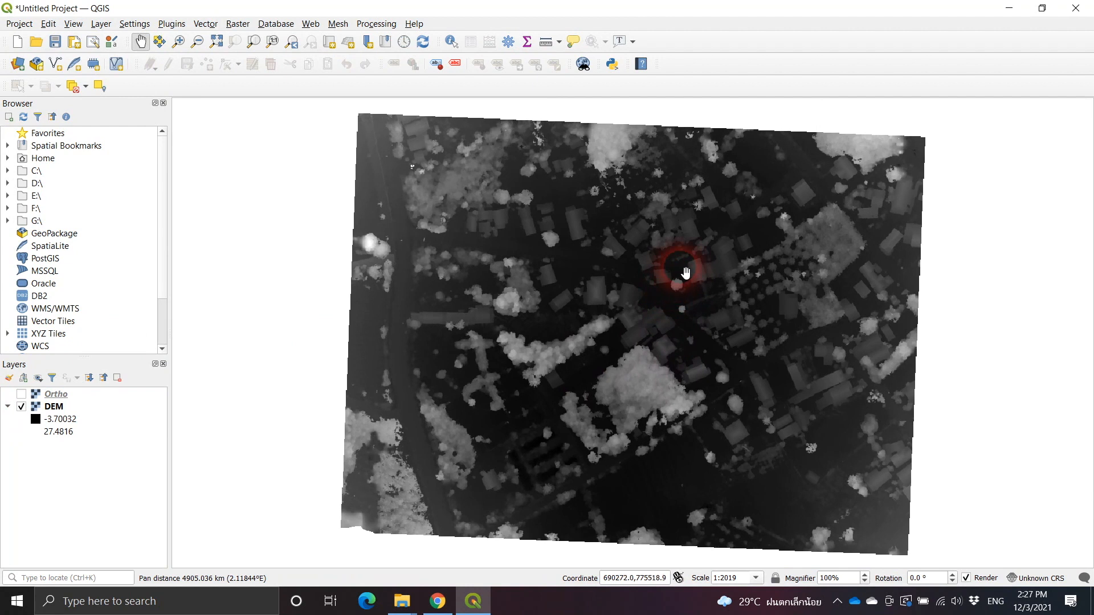